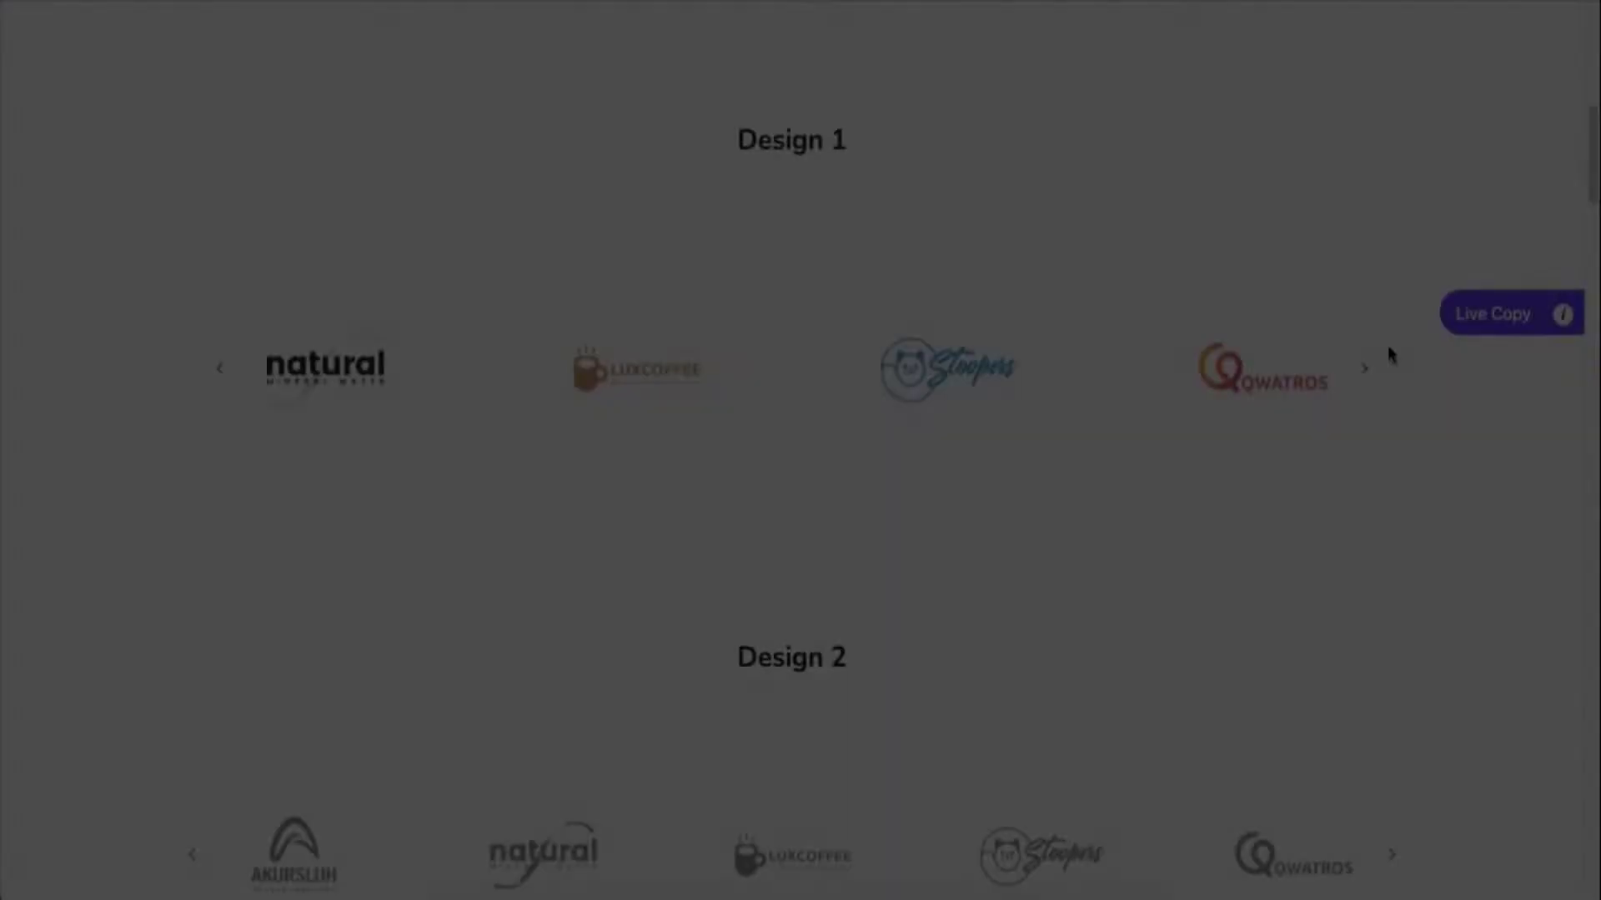
Scroll through the HappyAddons Logo Carousel demo page to browse Designs 1 through 8.
scroll(1380, 383, down, 5)
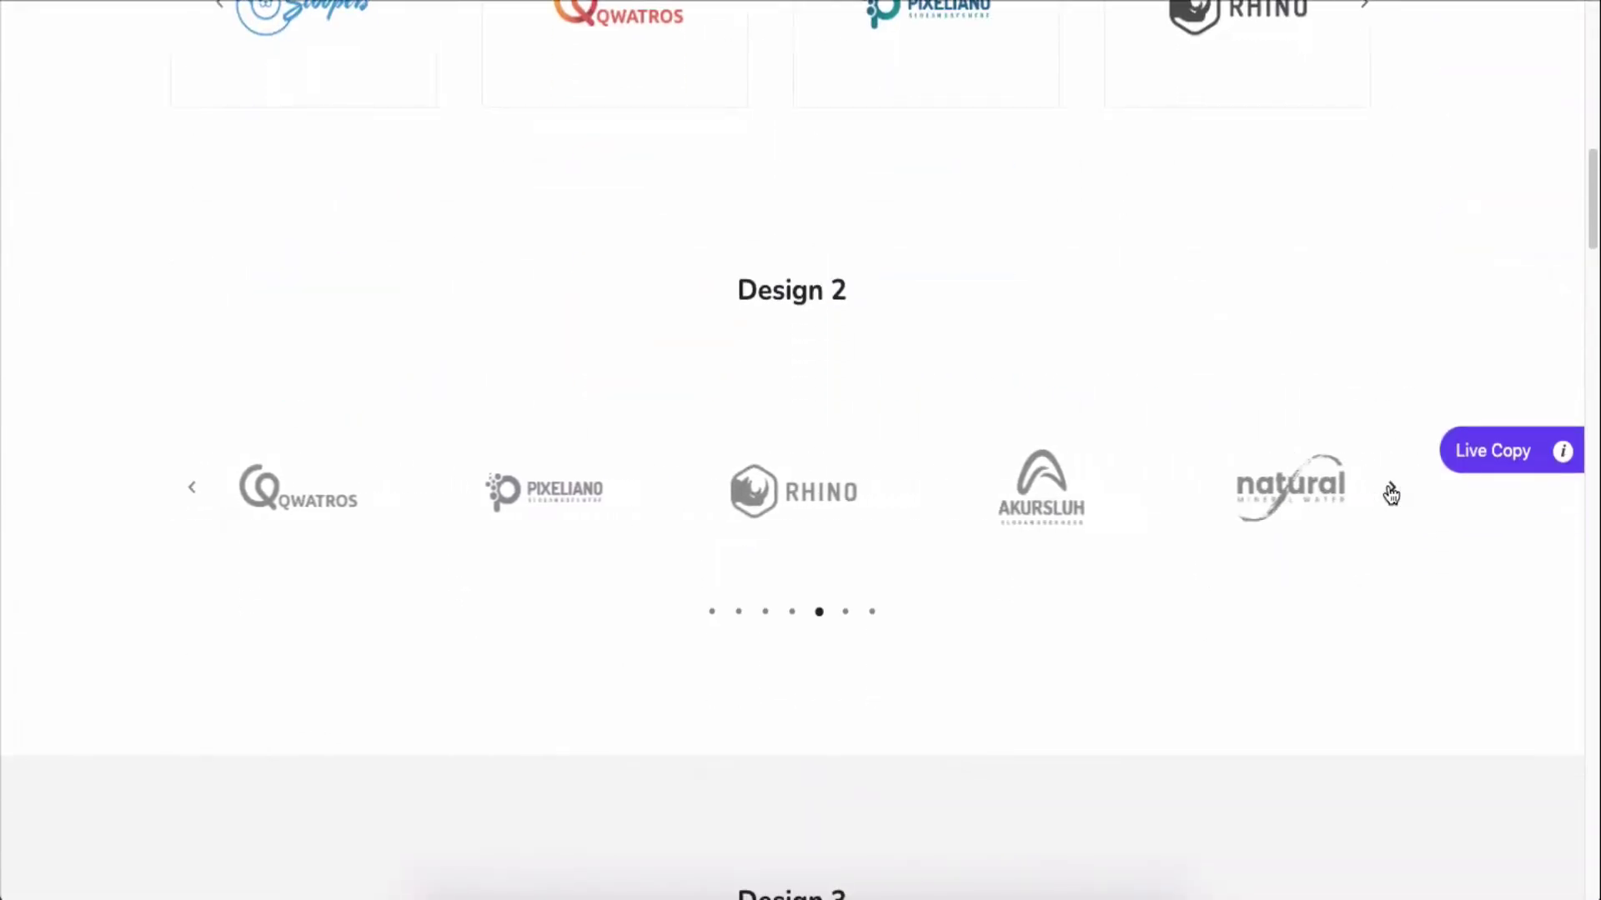
scroll(1391, 496, down, 8)
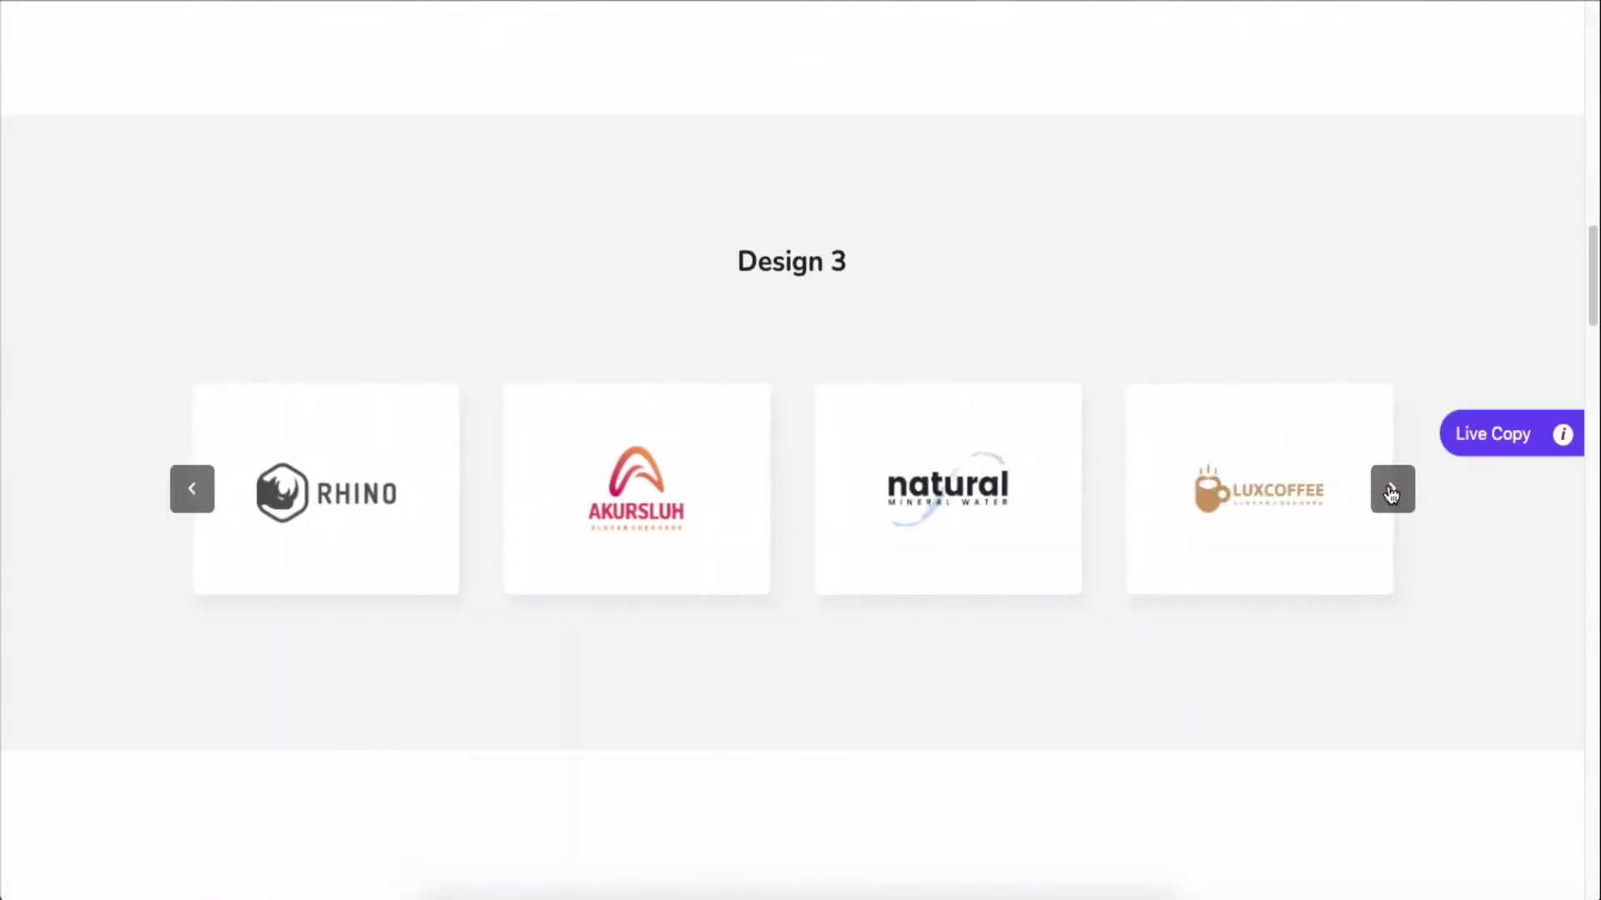
scroll(1390, 495, down, 7)
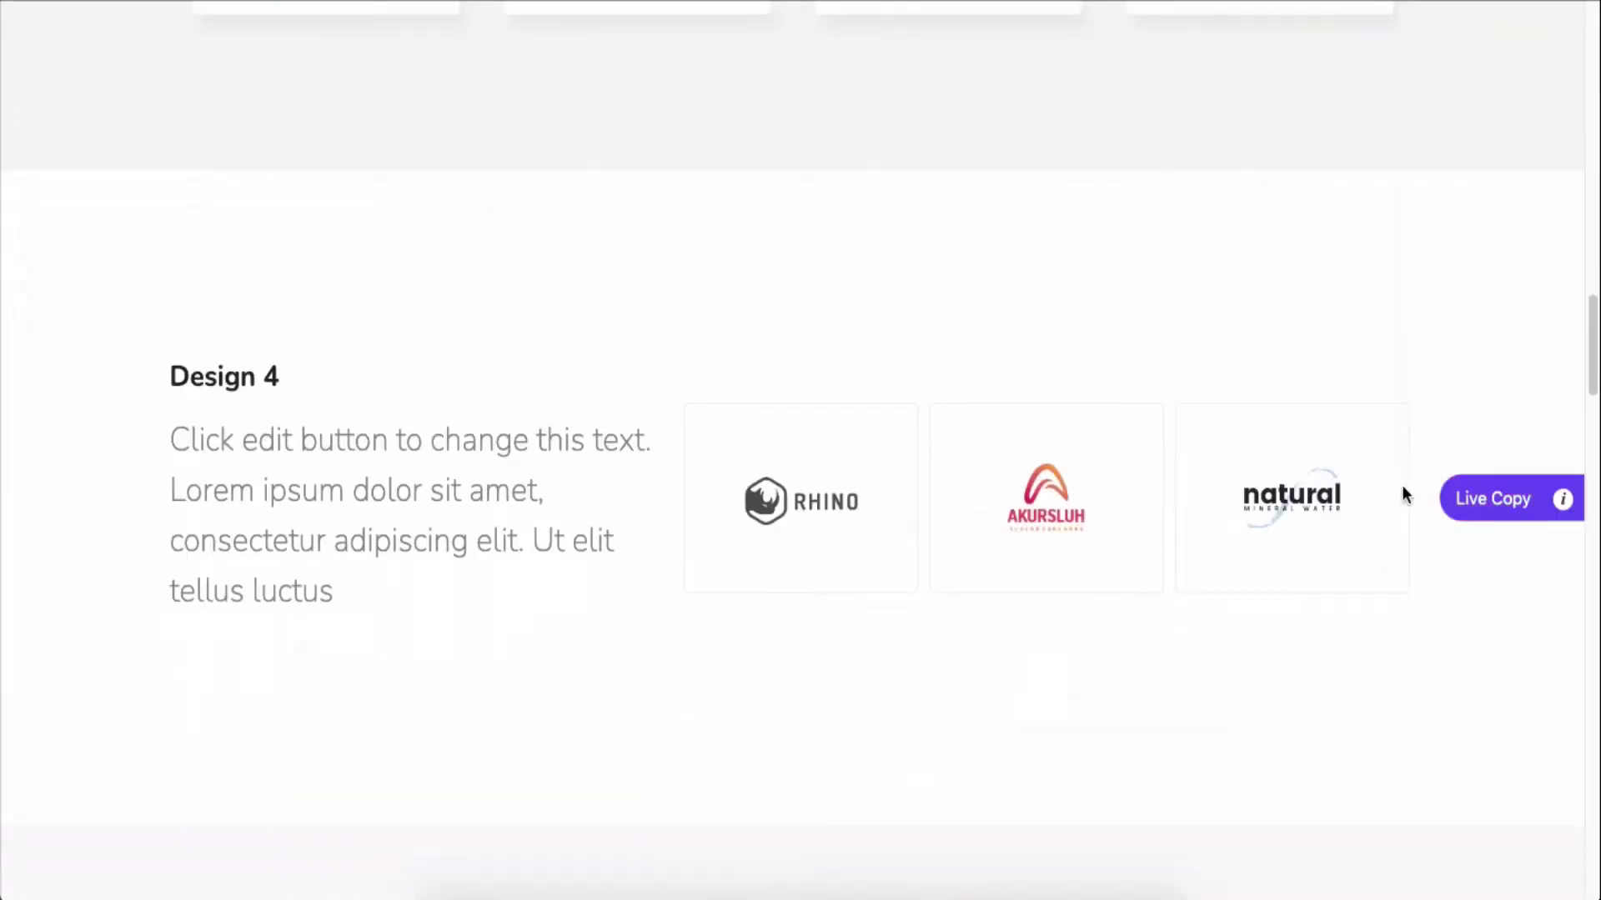
scroll(1115, 487, down, 7)
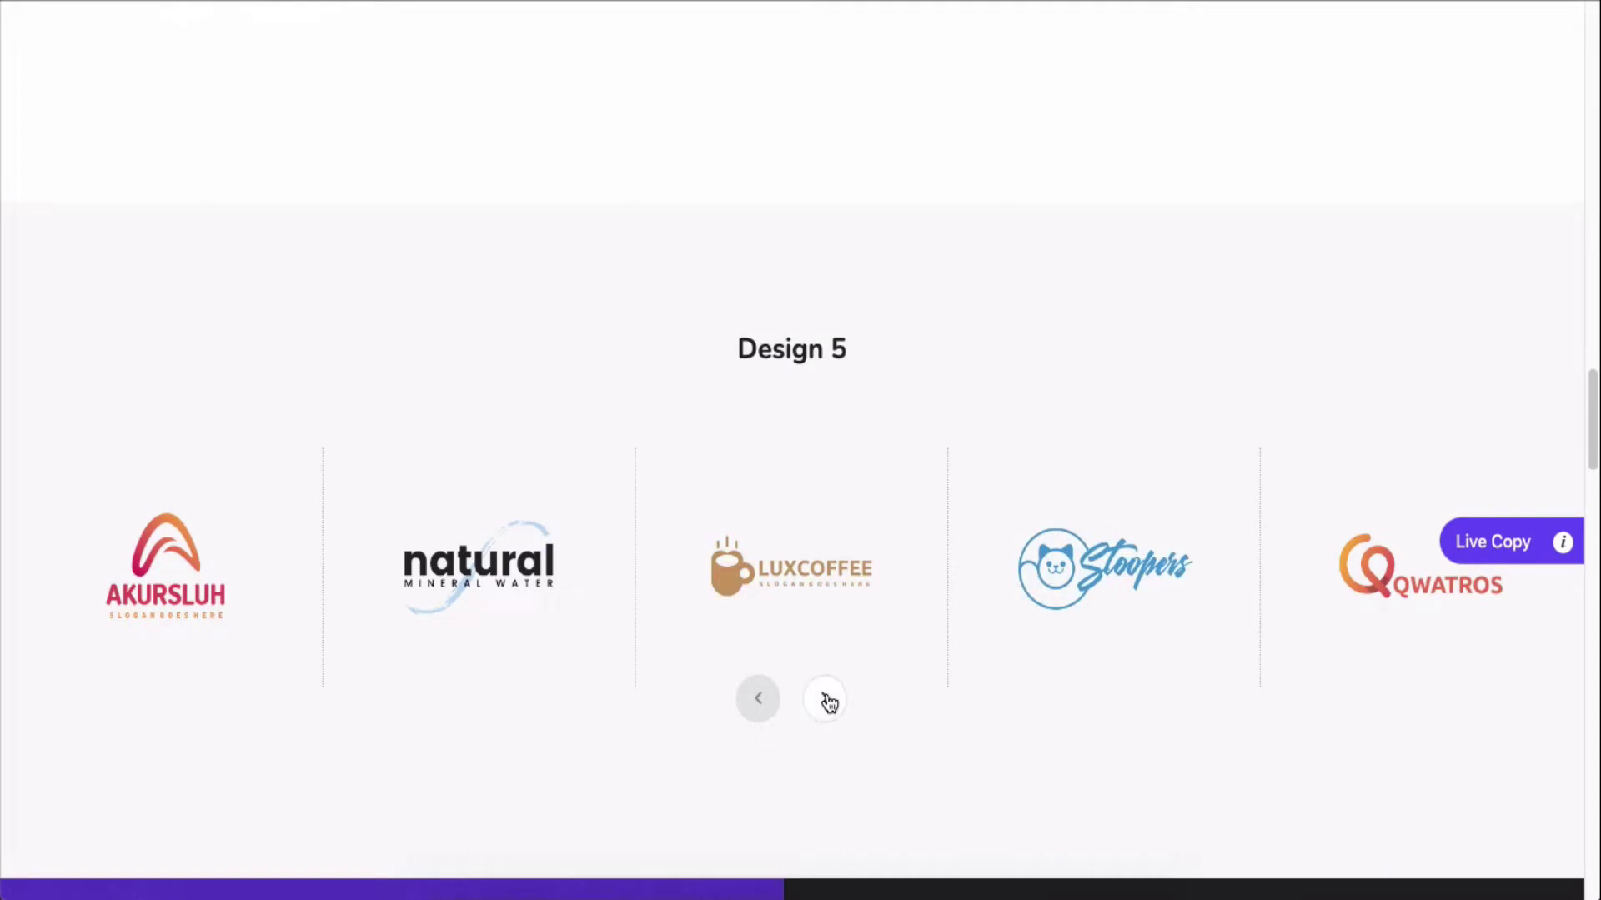
scroll(828, 703, down, 17)
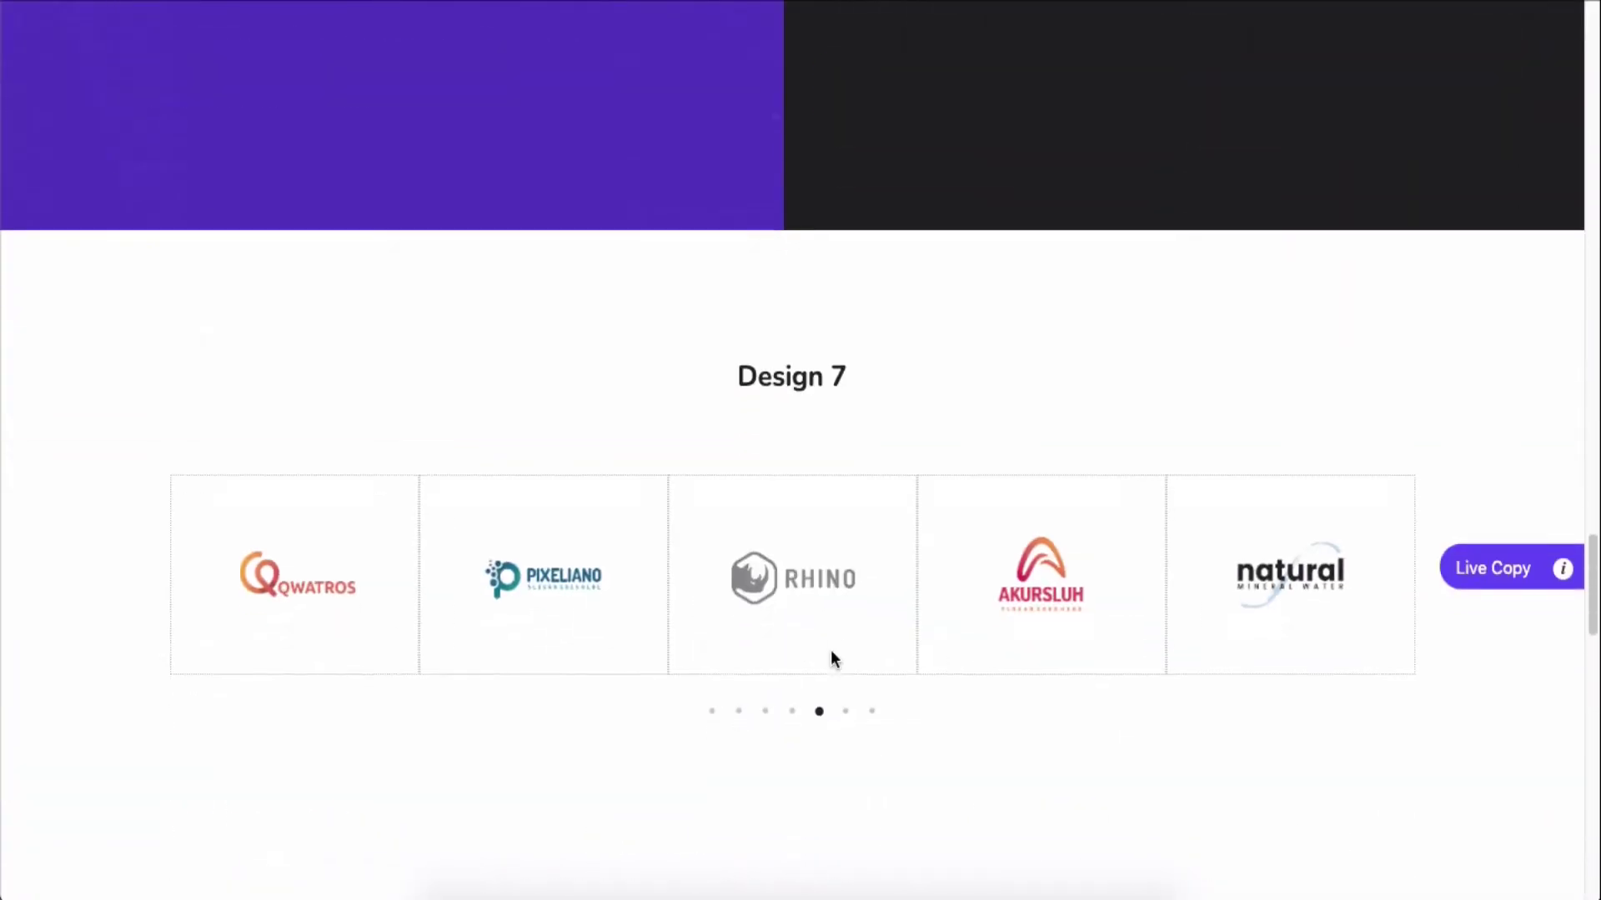
scroll(834, 658, down, 10)
scroll(833, 659, up, 5)
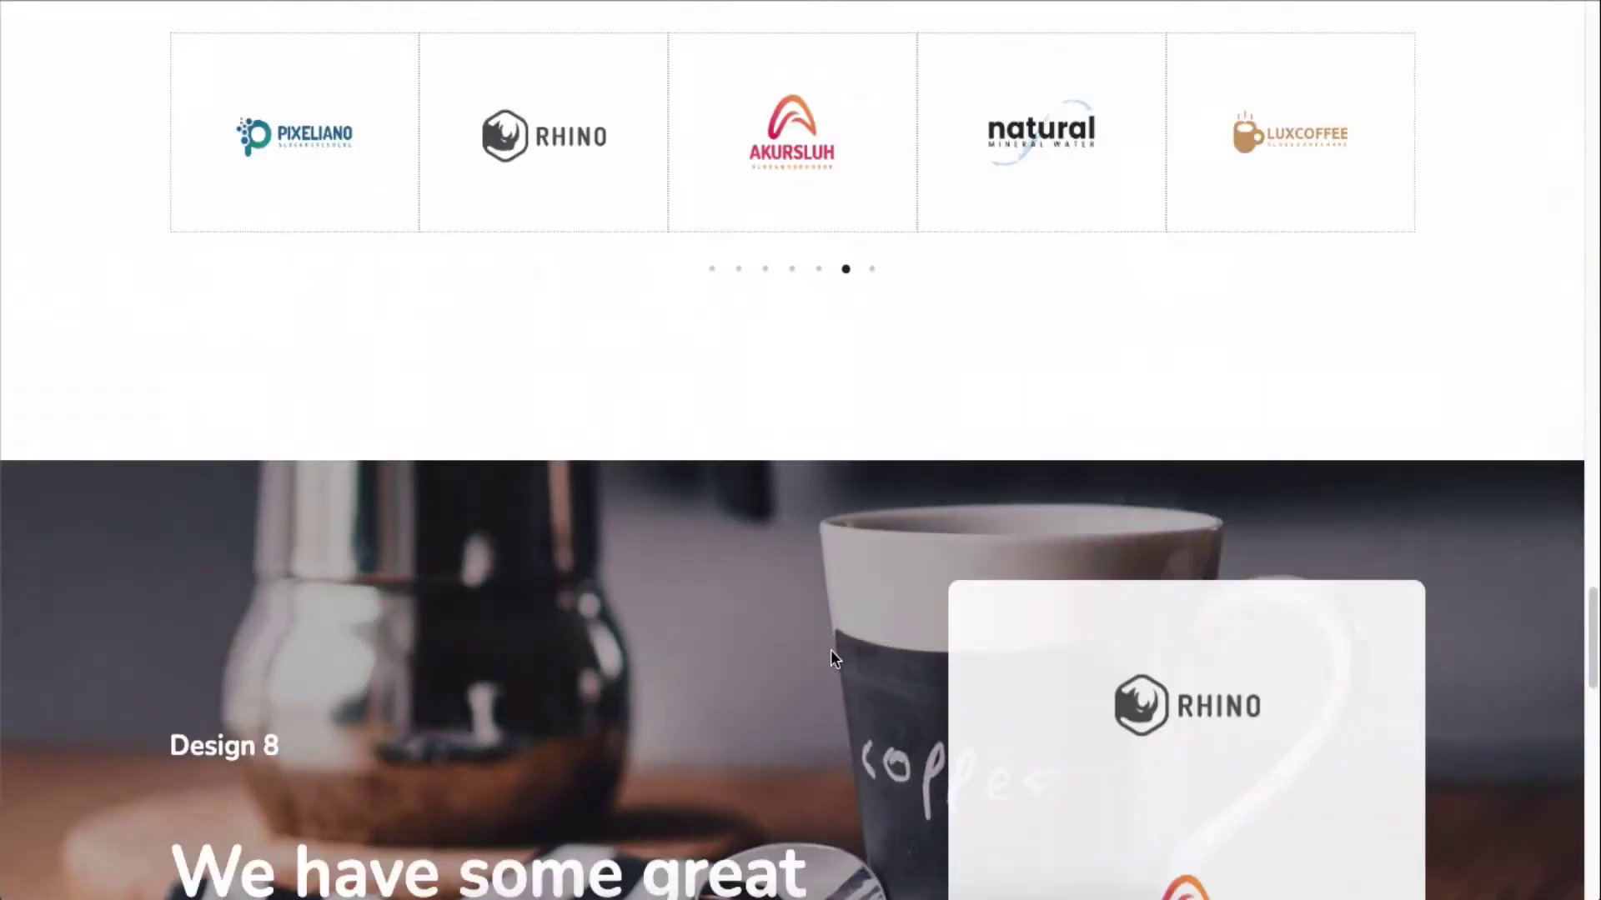
scroll(830, 651, up, 20)
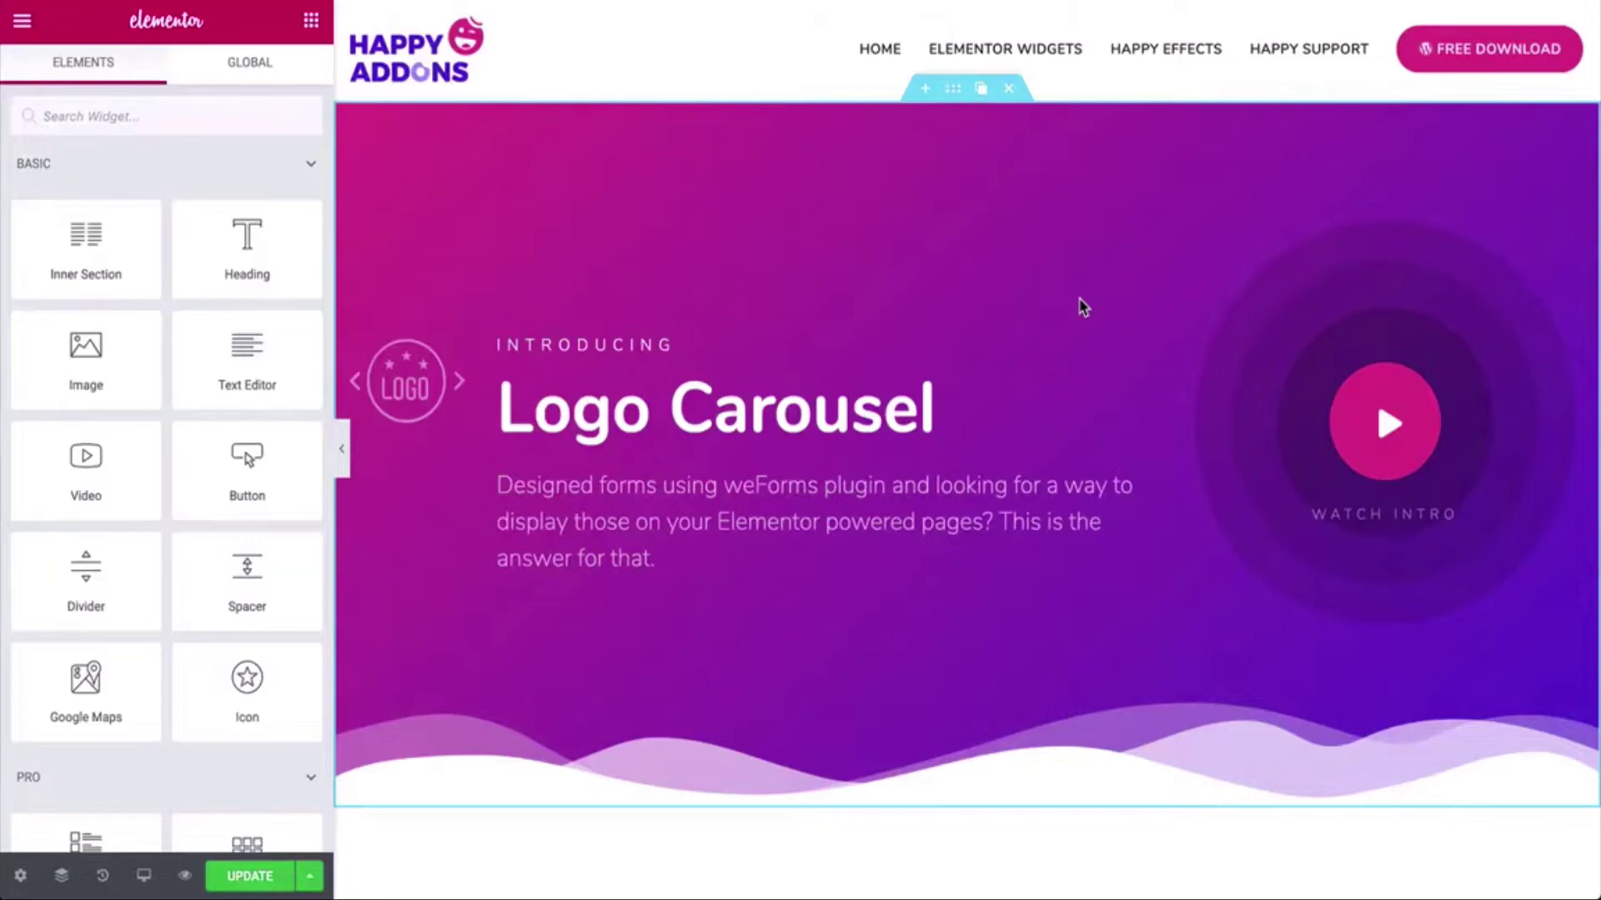
Drag the Happy Addons Pro Logo Carousel widget below the Design 1 heading.
scroll(1081, 307, down, 6)
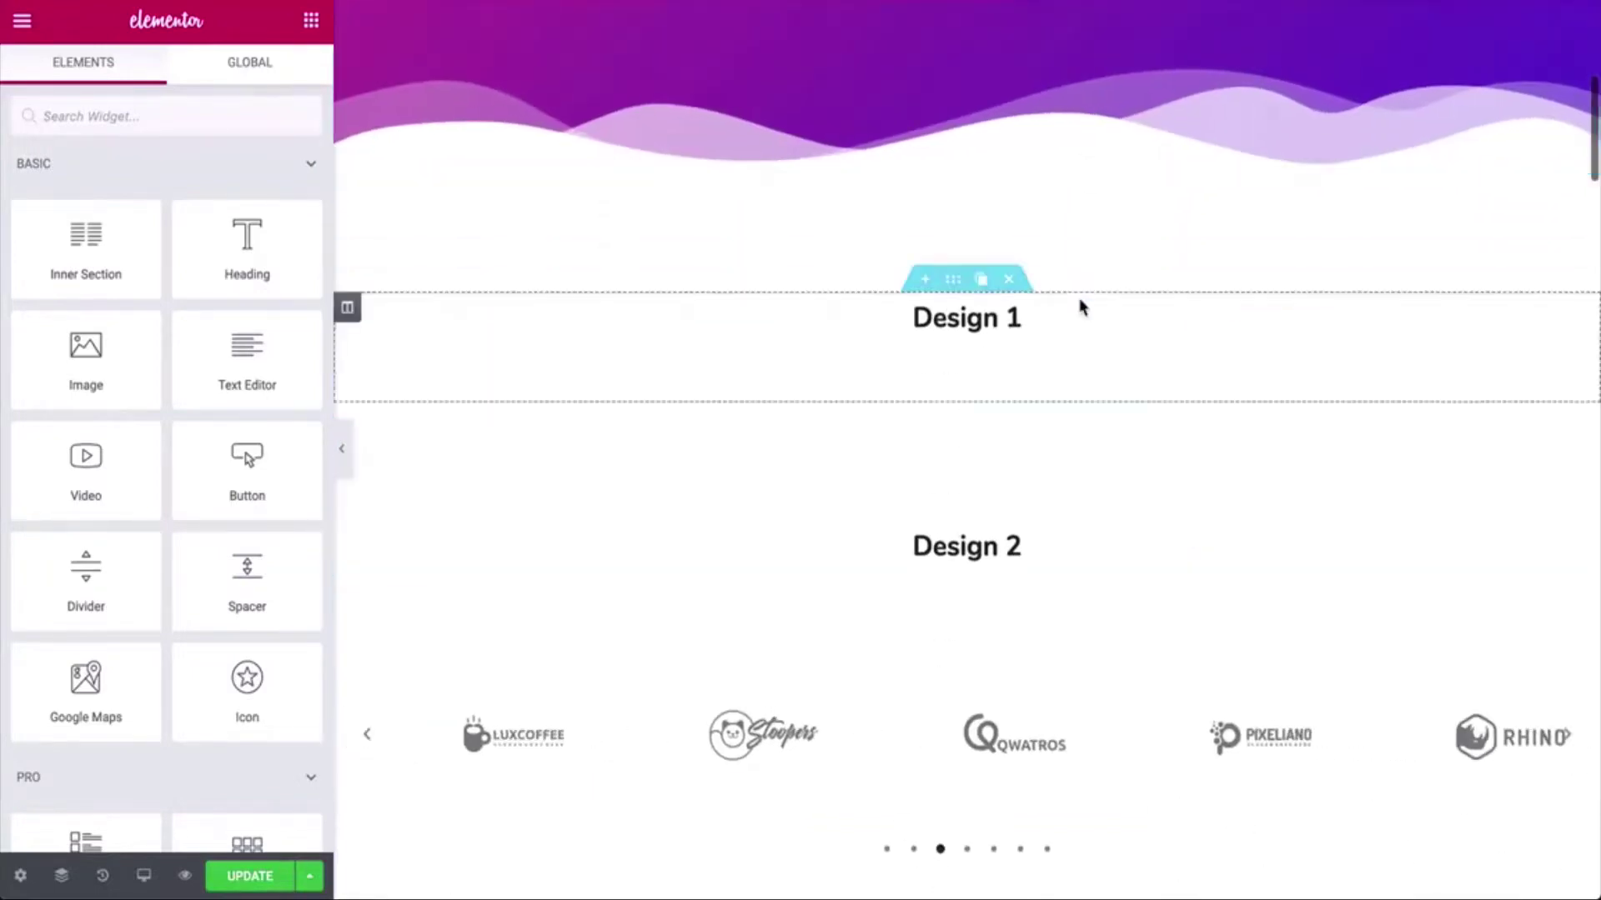
scroll(1082, 307, up, 2)
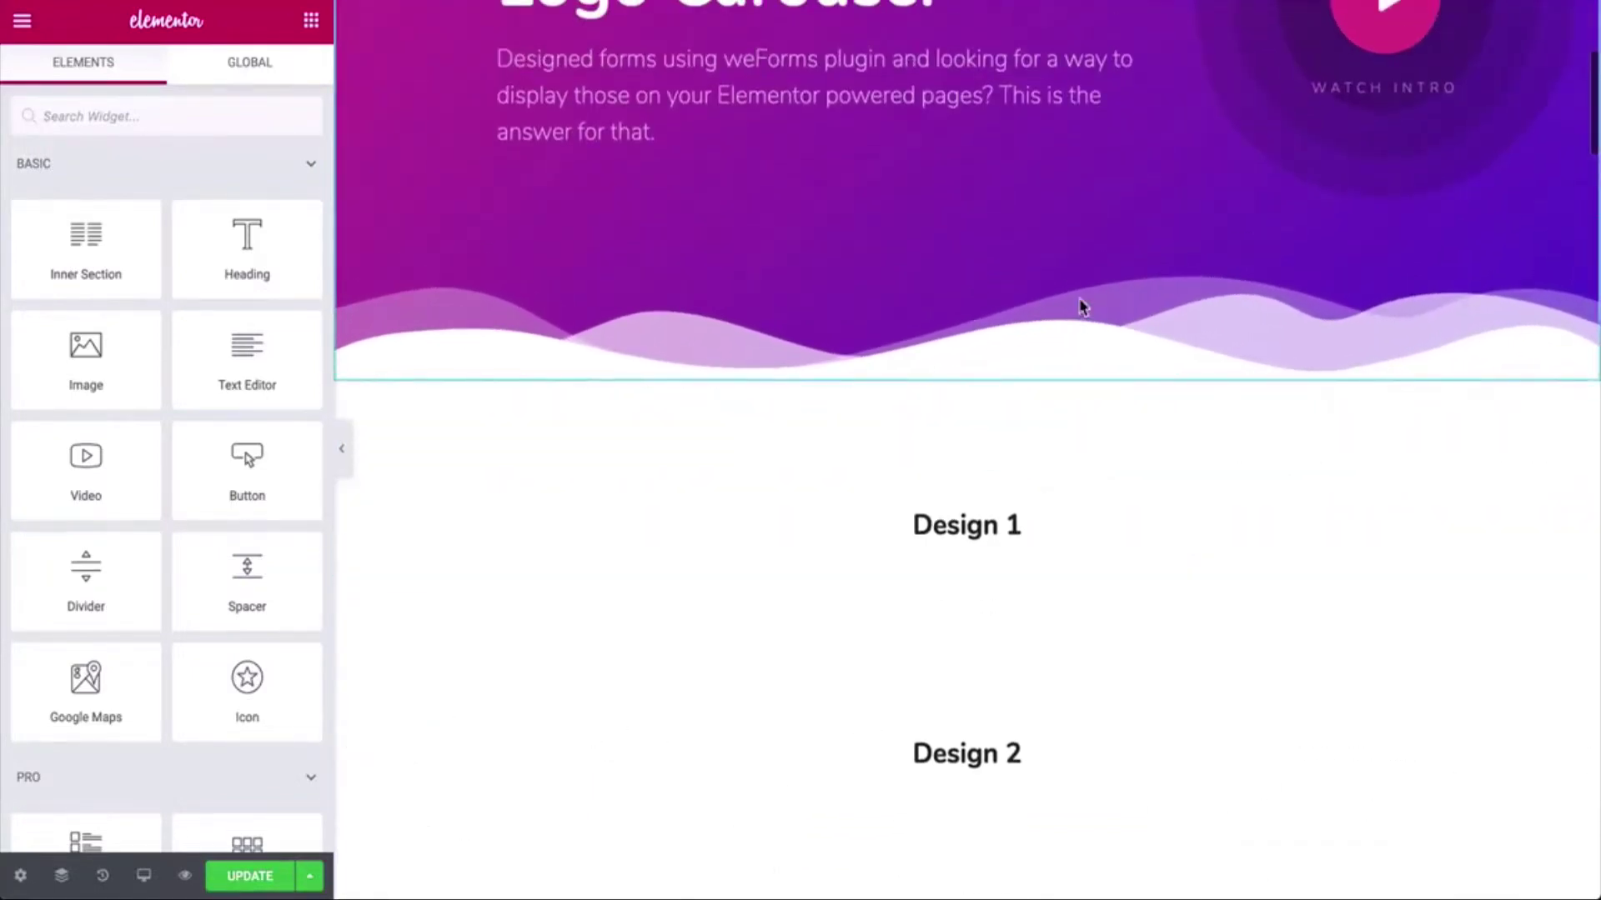
scroll(271, 552, down, 8)
scroll(271, 552, down, 10)
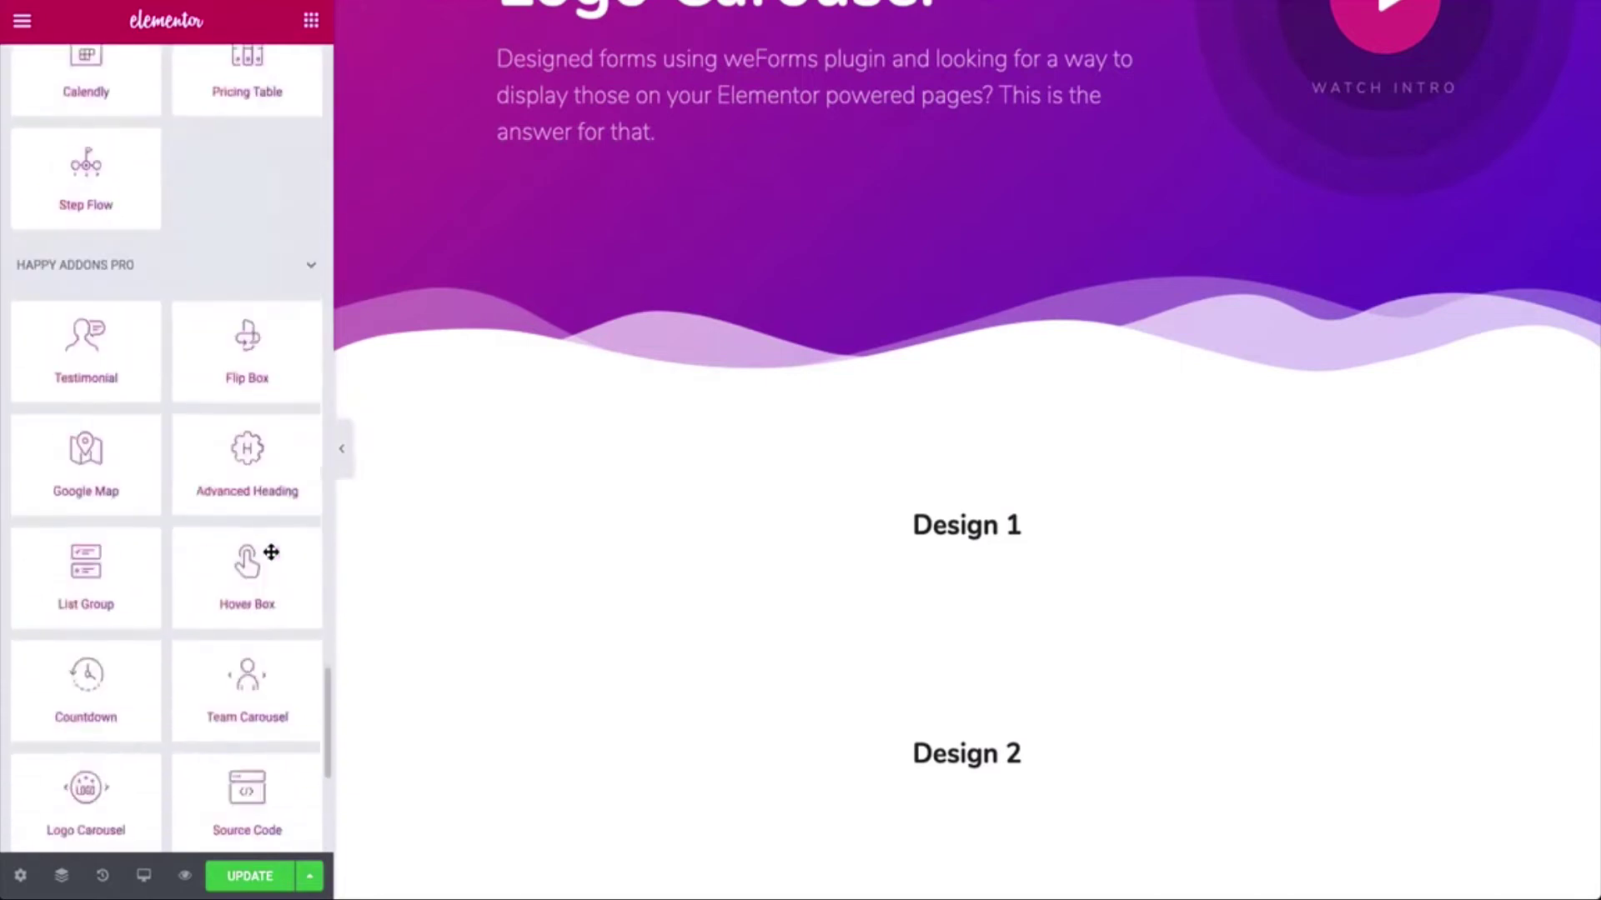
scroll(190, 584, down, 3)
drag(52, 404, 997, 575)
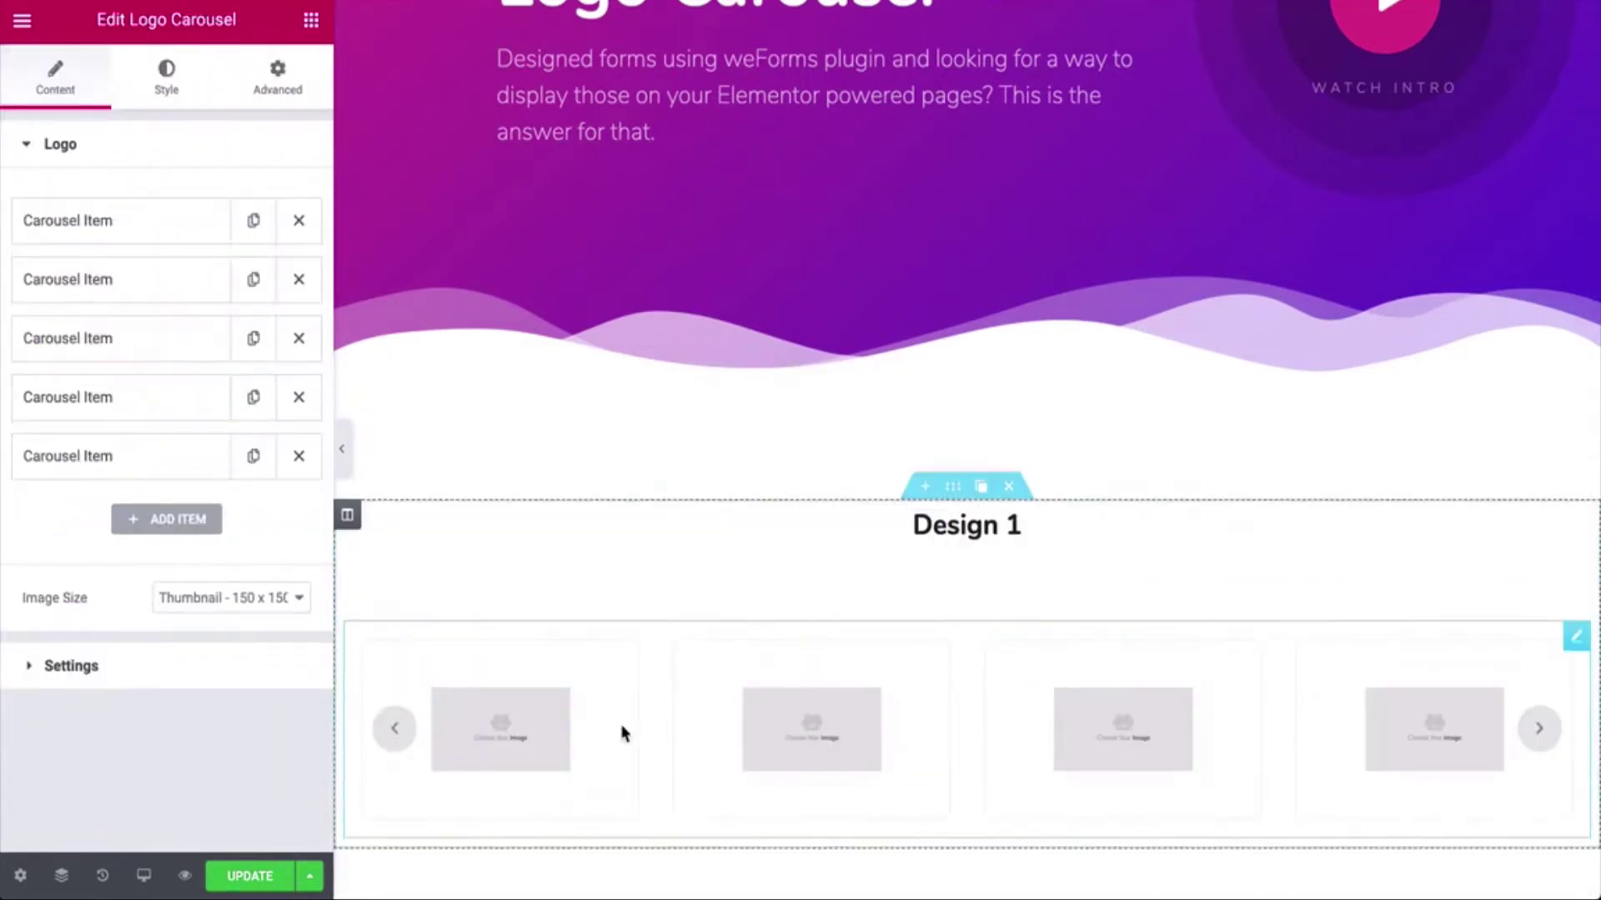
scroll(600, 725, down, 1)
Set the first carousel item's image to the Marathon logo.
click(128, 221)
click(128, 354)
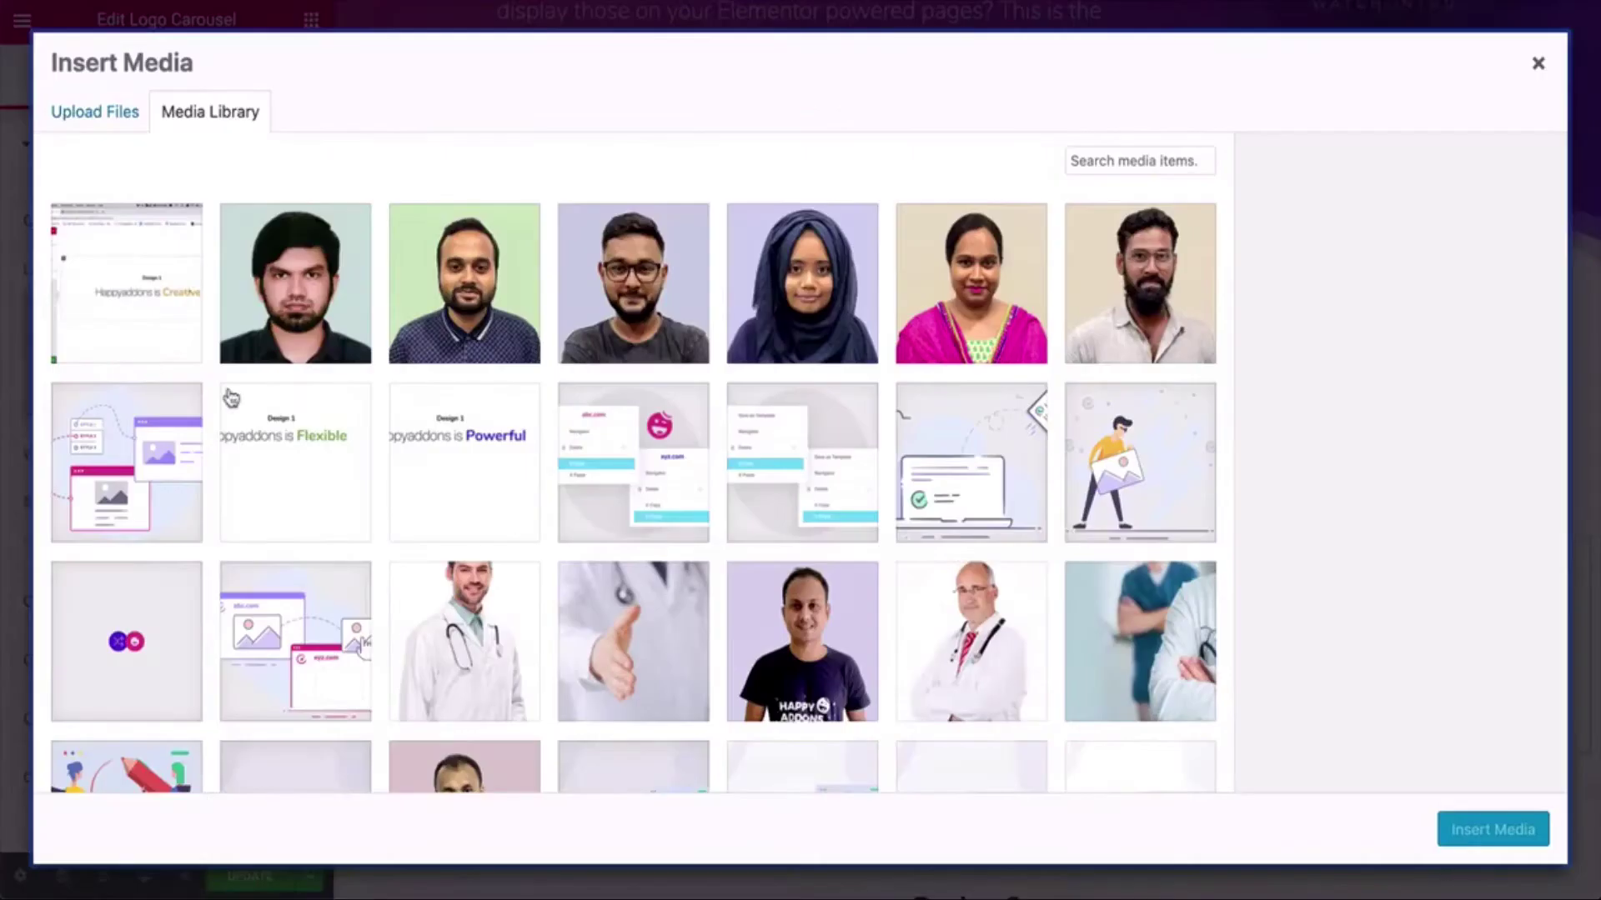
scroll(959, 550, down, 5)
scroll(960, 550, down, 5)
click(822, 269)
click(1493, 829)
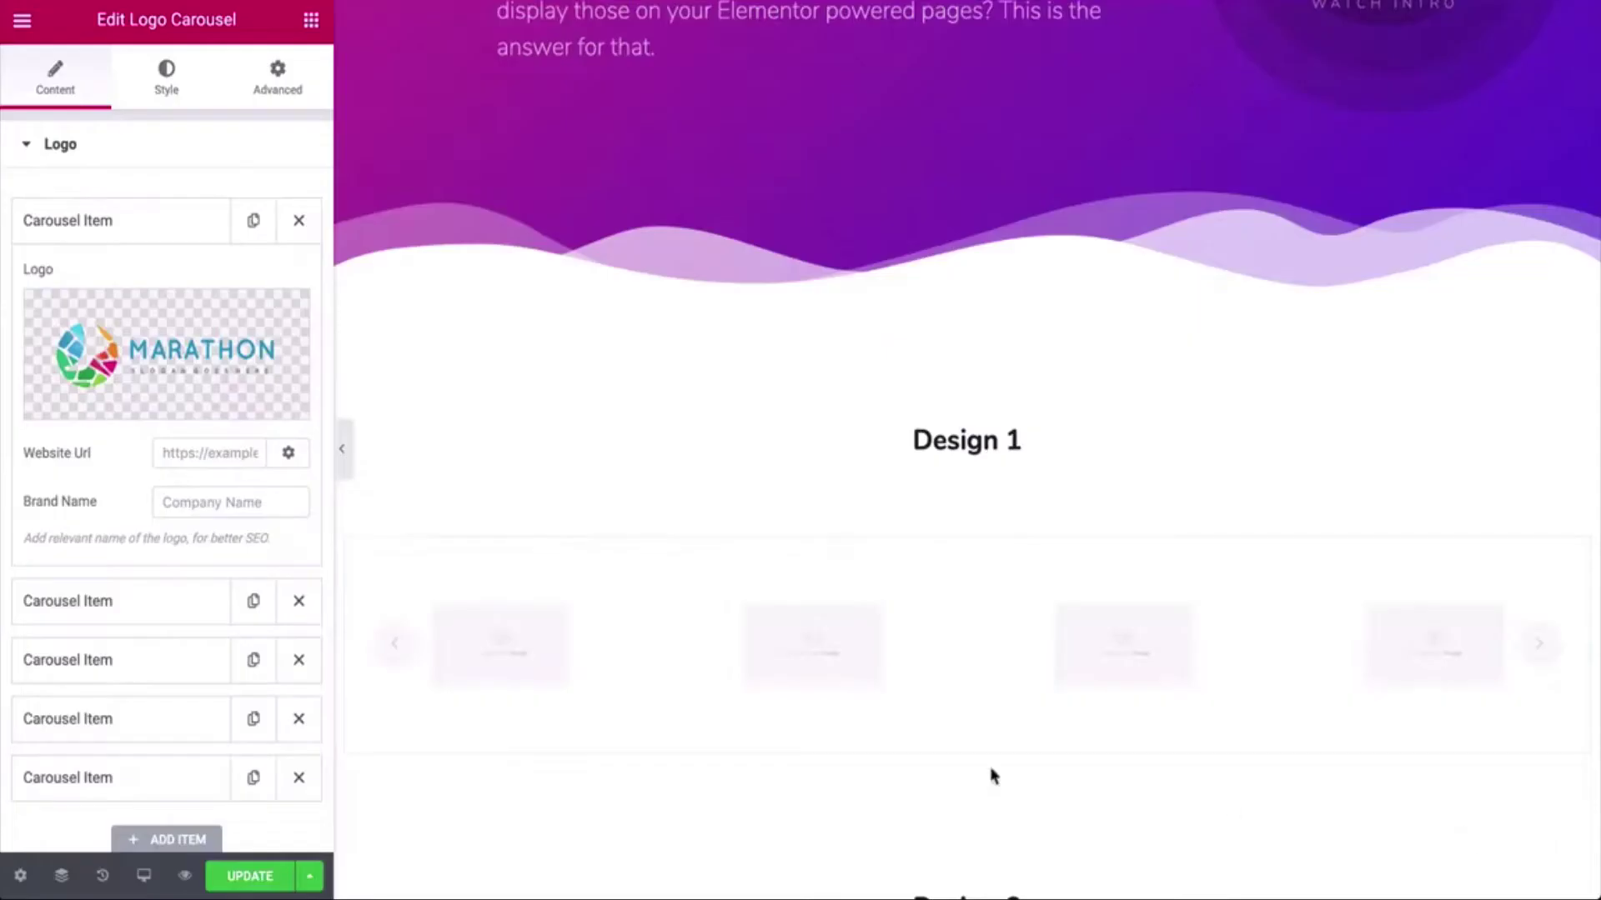
Set the second carousel item's image to the AKURSLUH logo.
click(131, 229)
click(125, 276)
click(117, 388)
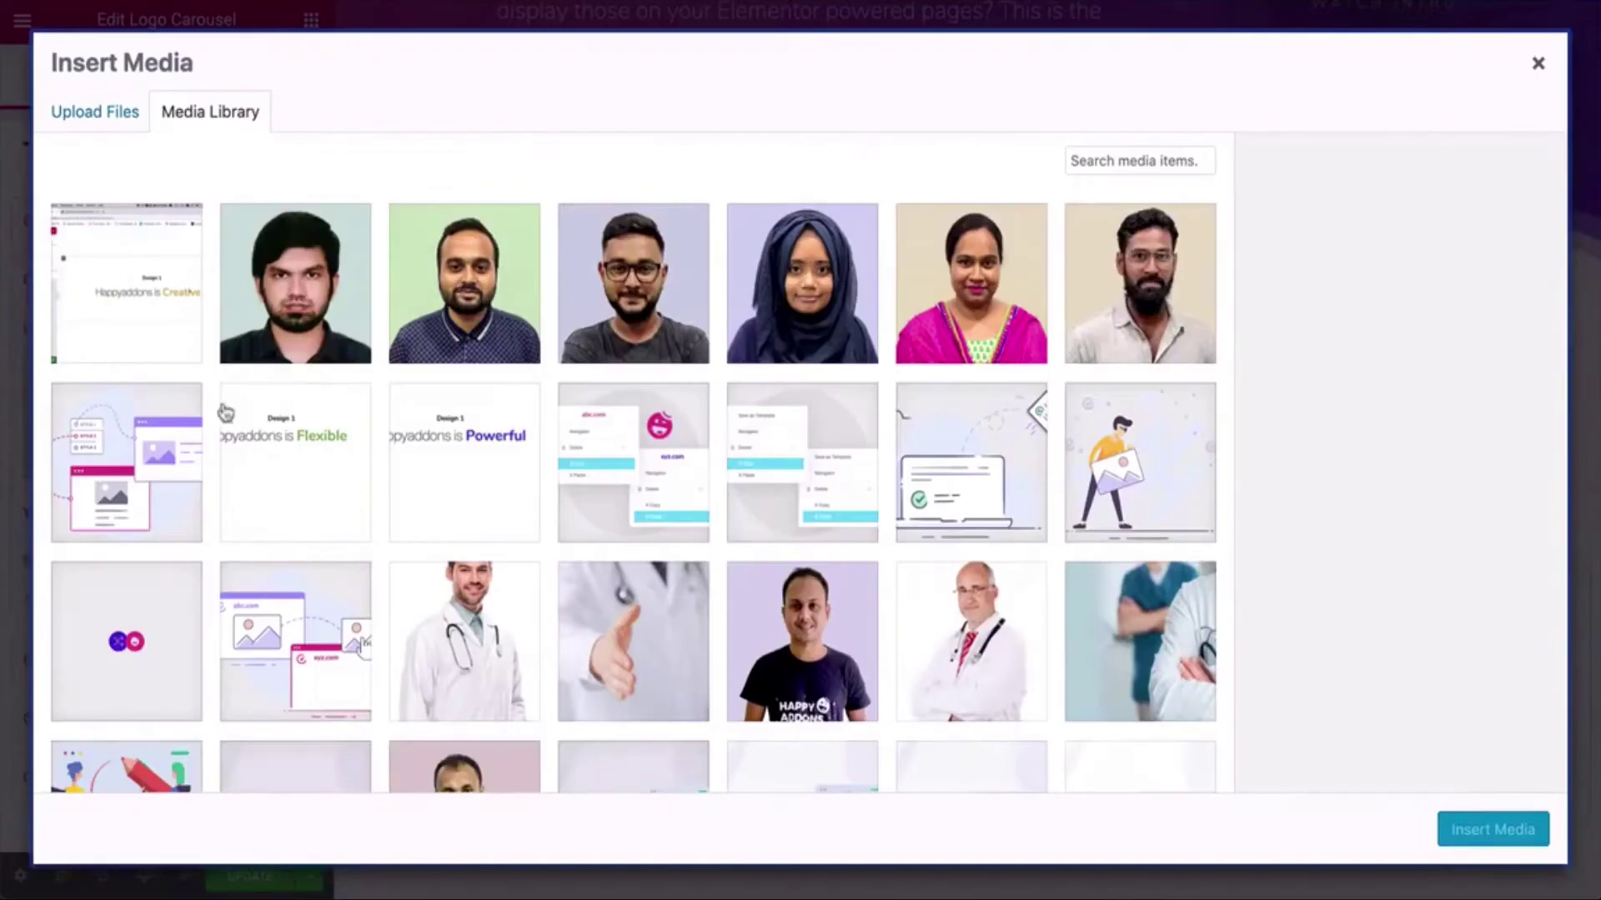
scroll(807, 444, down, 5)
scroll(807, 444, down, 10)
click(1114, 386)
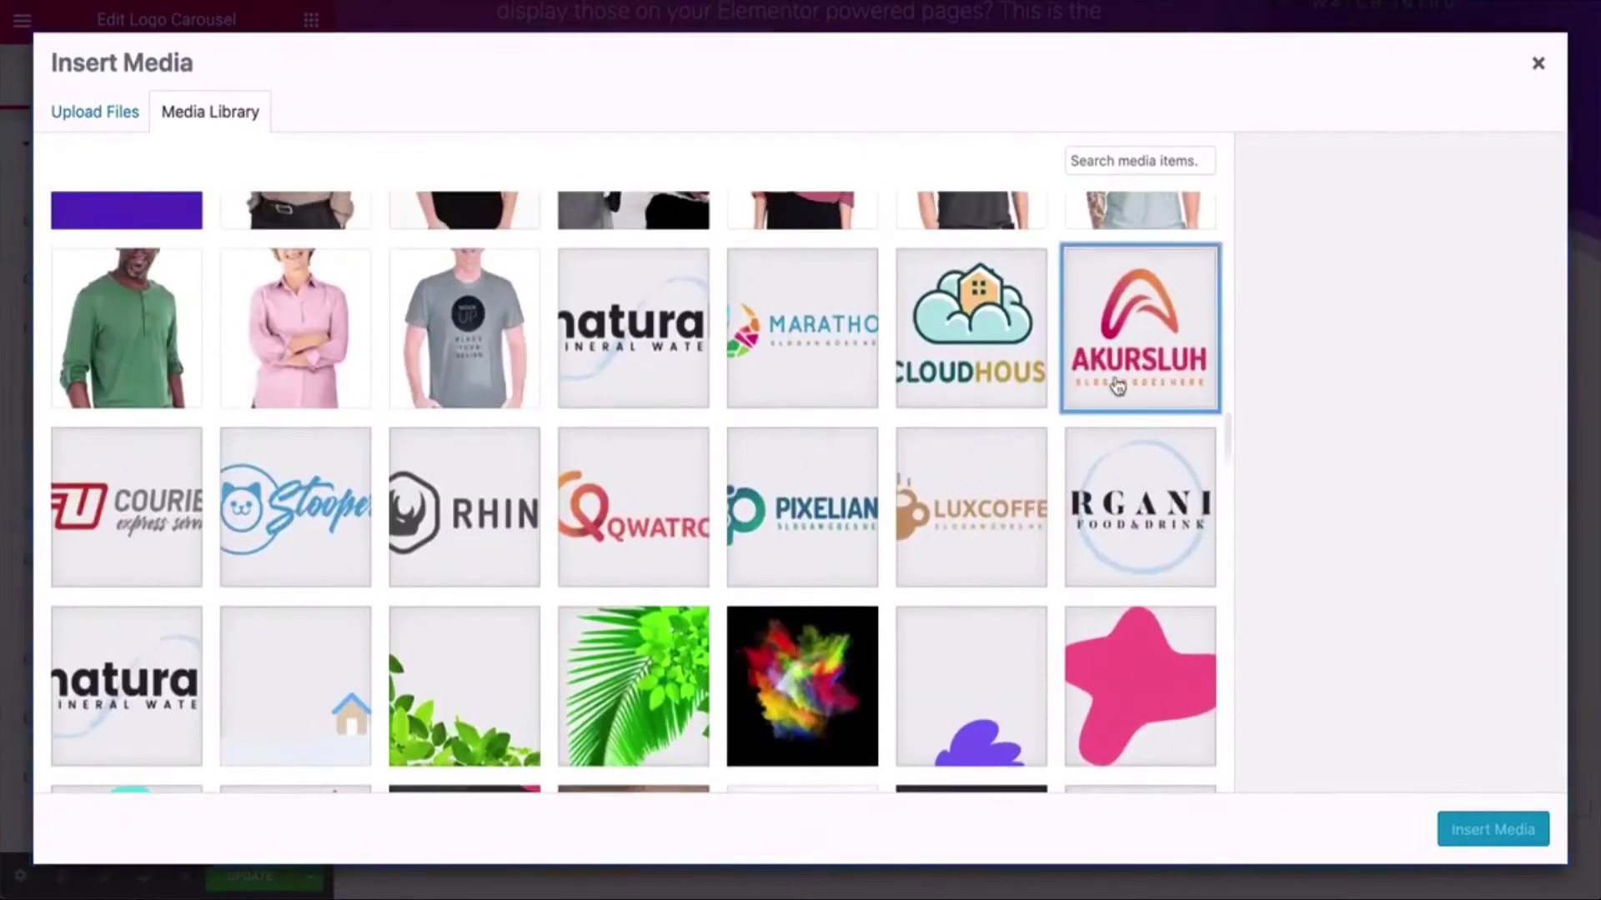
click(1492, 830)
Set the third carousel item's image to the Stoopers logo.
click(125, 275)
click(153, 334)
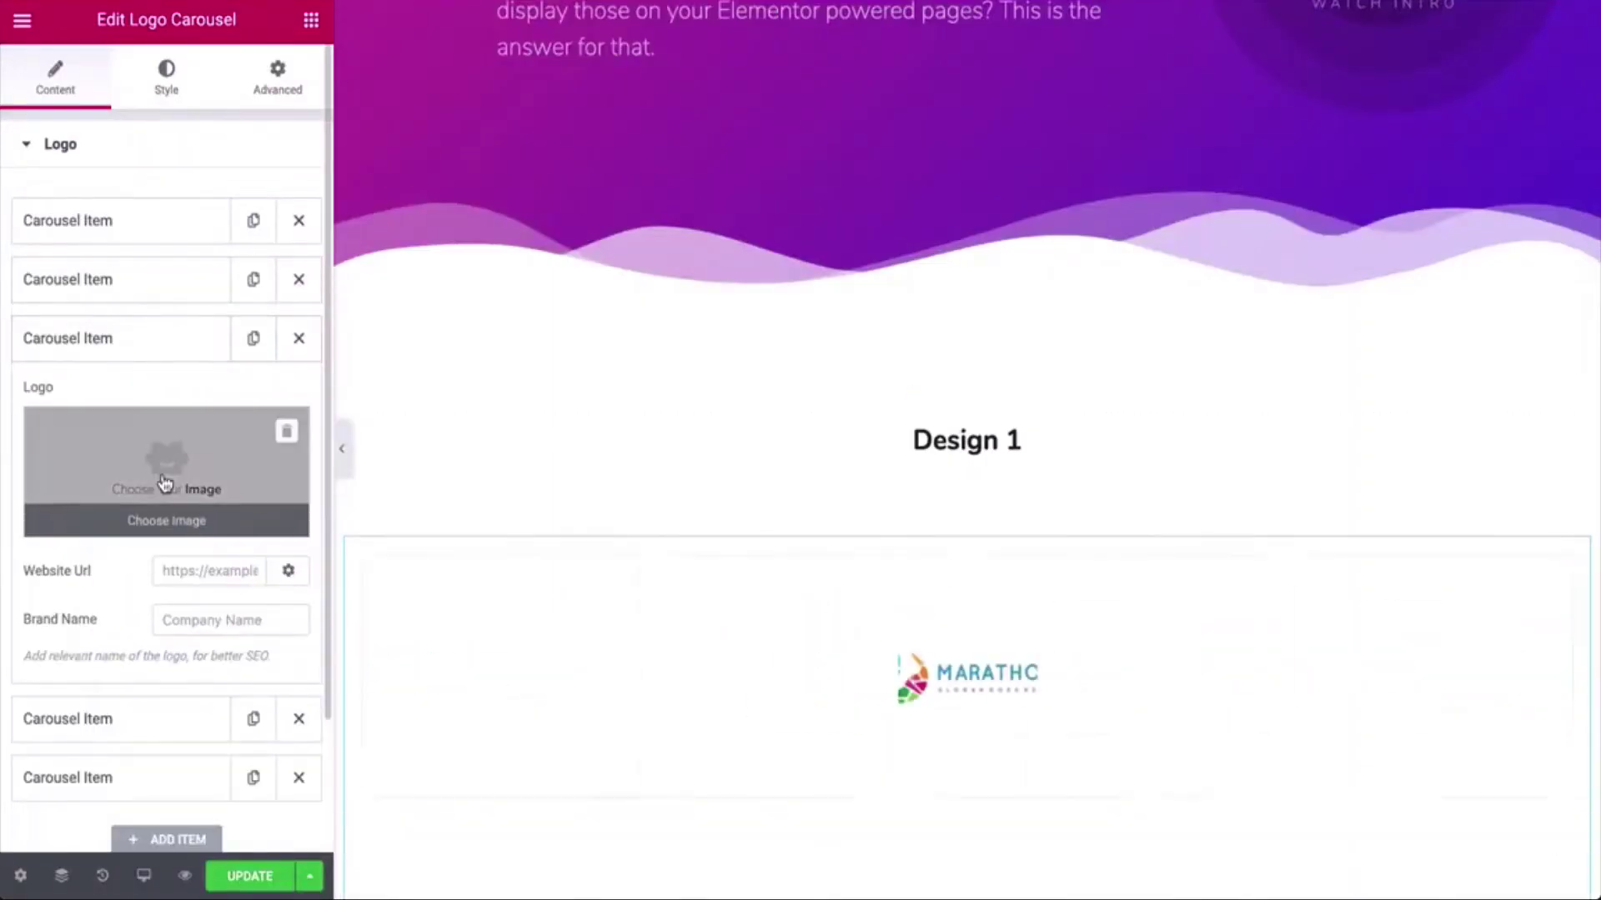
click(168, 454)
scroll(621, 588, down, 15)
click(296, 404)
click(1463, 833)
Set the fourth carousel item's image to the Qwatros logo.
click(196, 354)
click(170, 408)
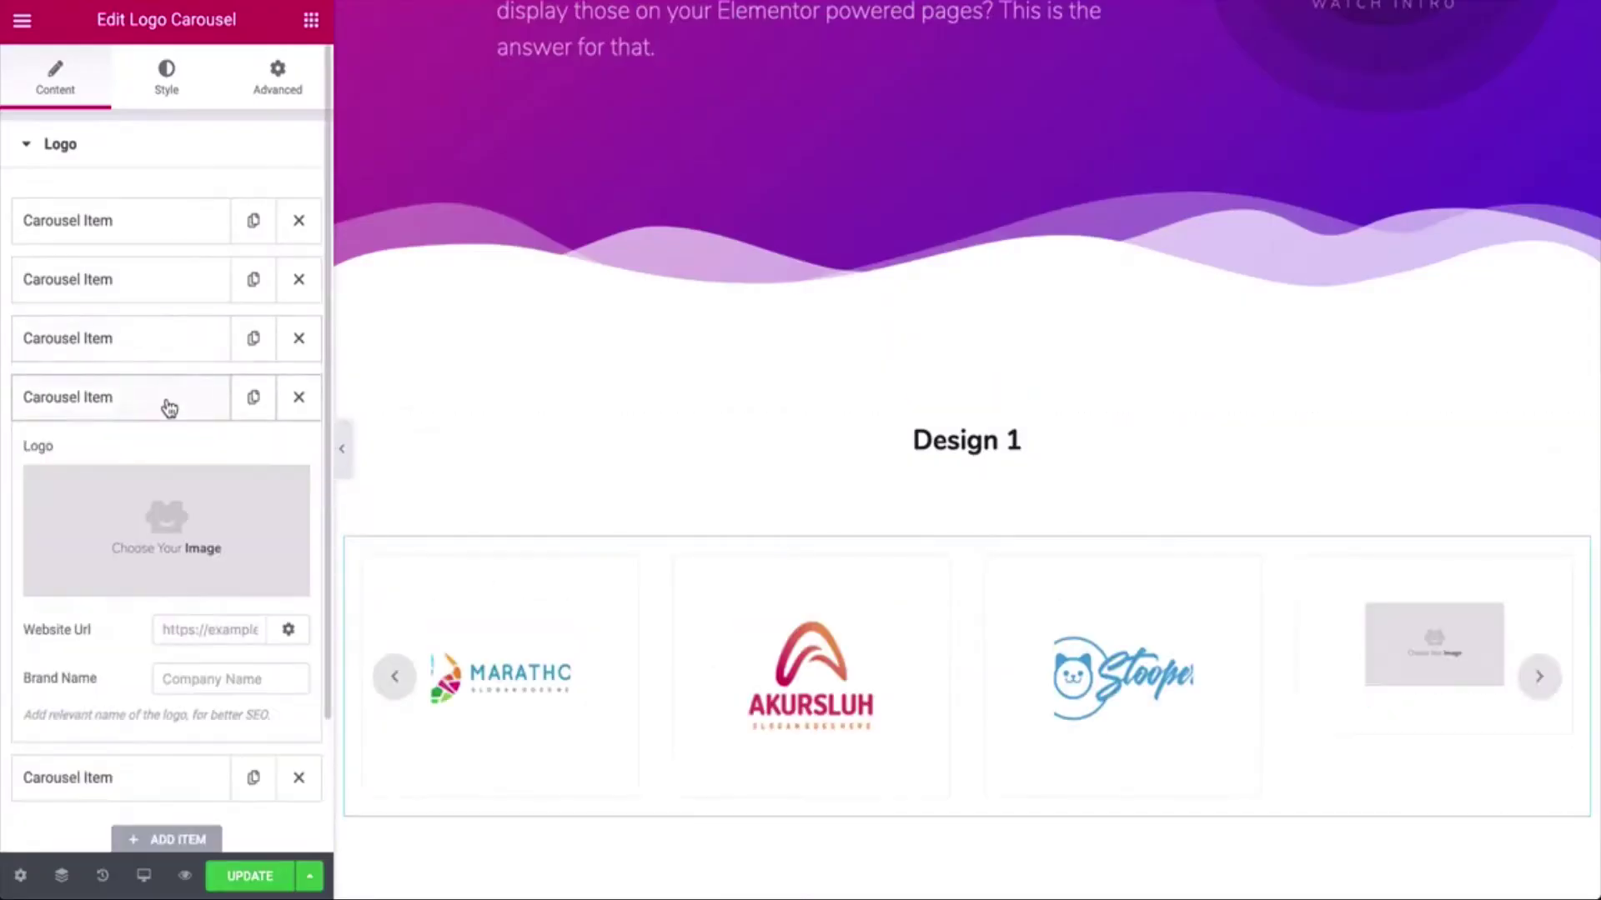
click(160, 523)
scroll(642, 518, down, 10)
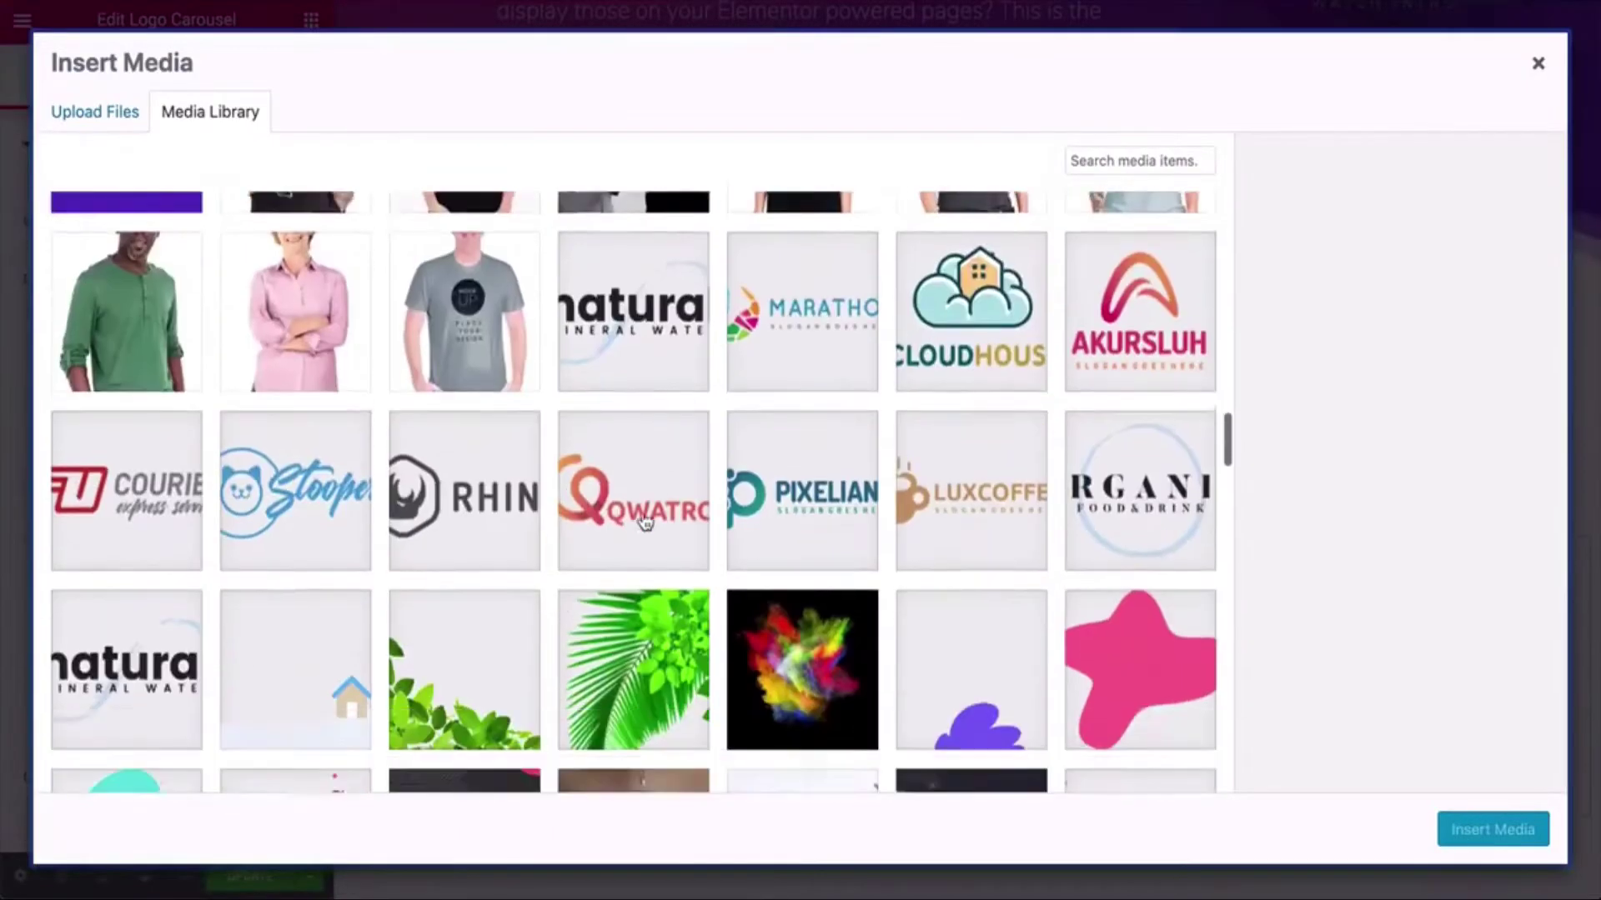
click(464, 392)
click(1463, 826)
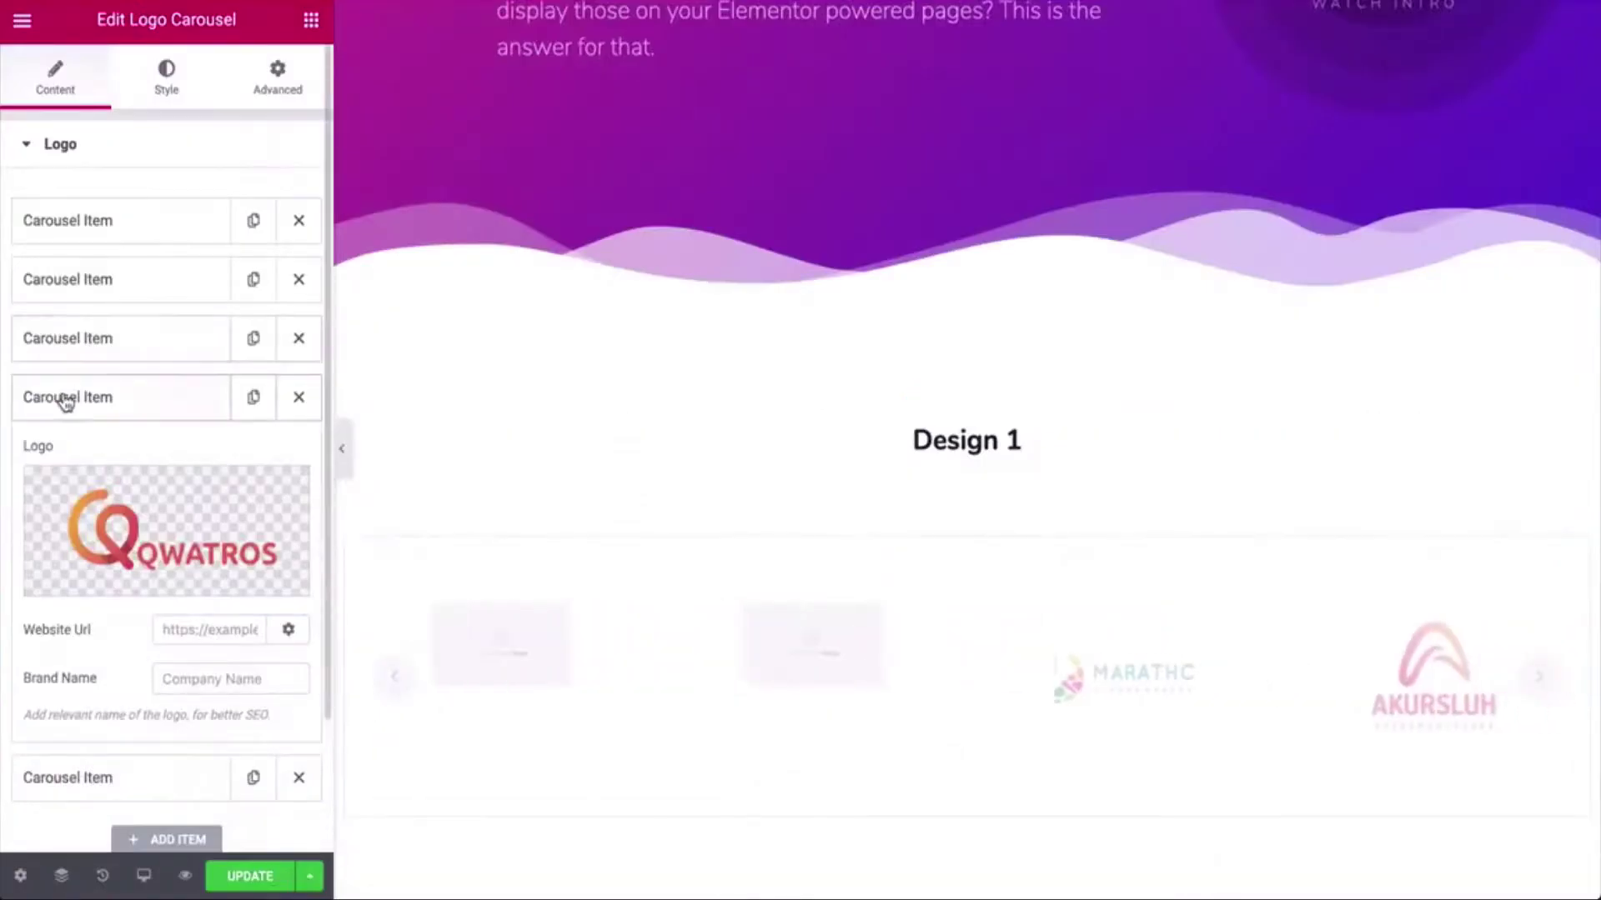
Set the fifth carousel item's image to the Pixeliano logo.
click(167, 589)
scroll(790, 471, down, 15)
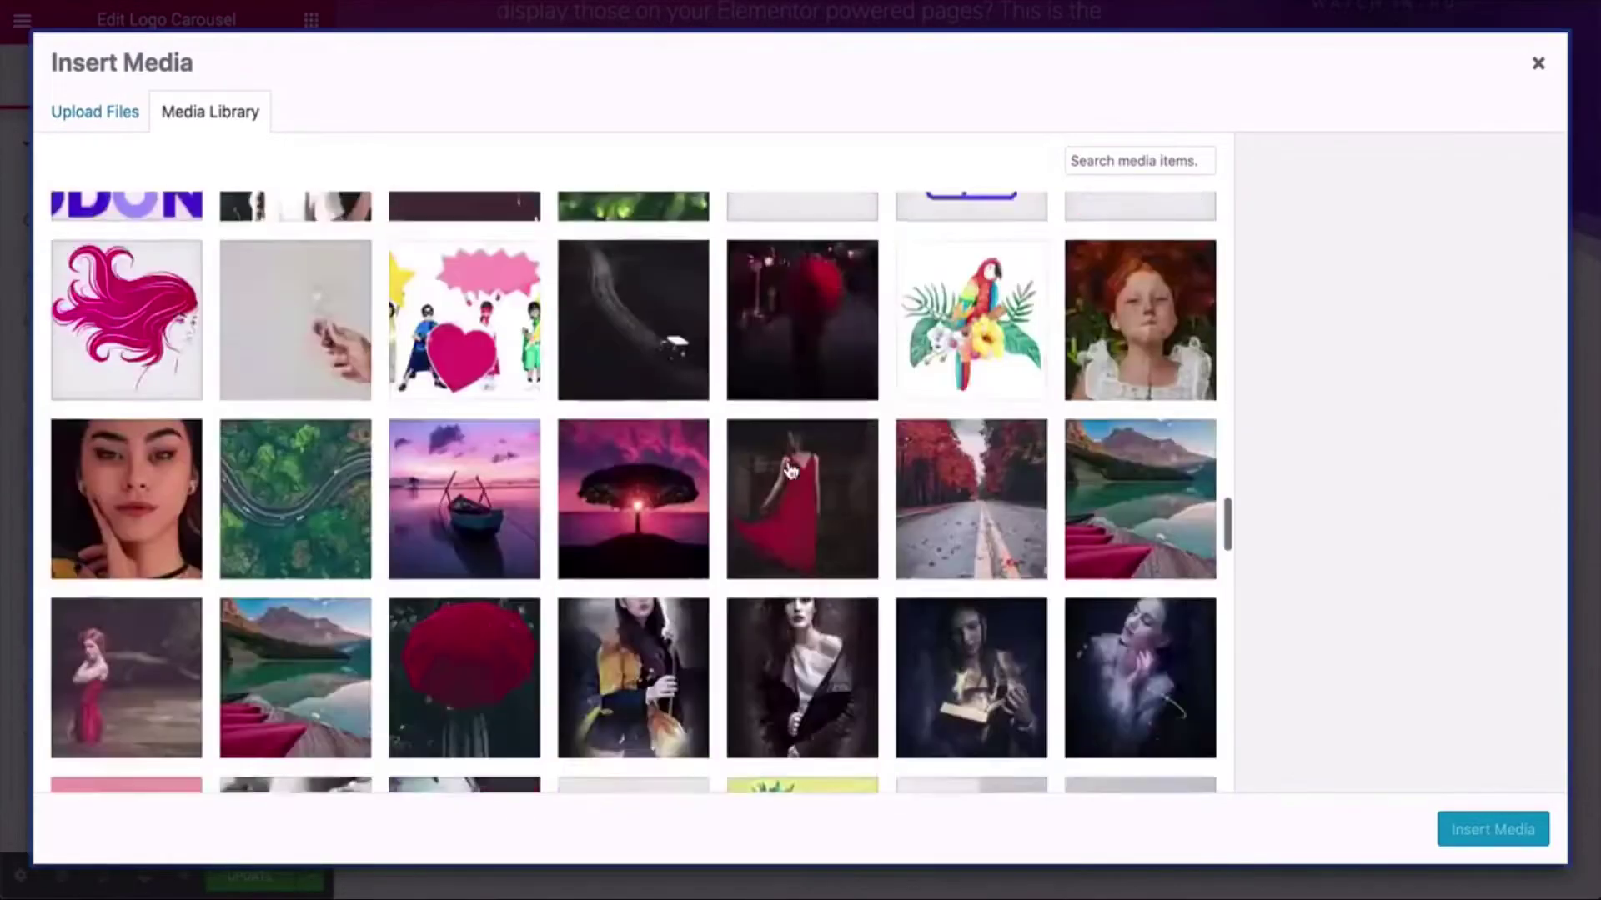
scroll(790, 471, down, 20)
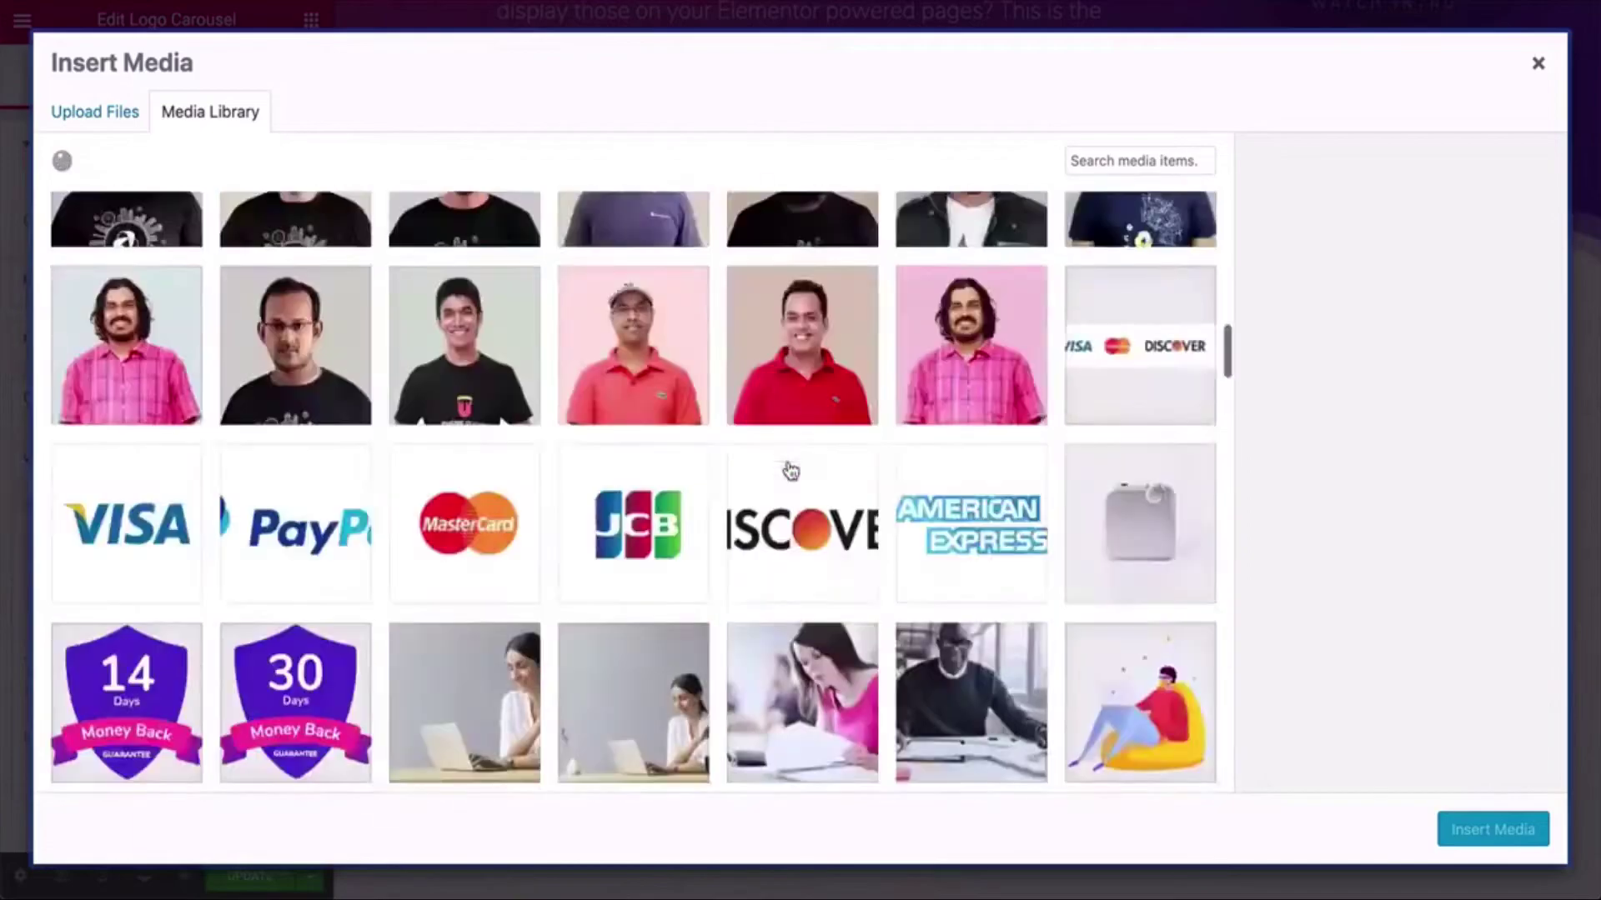
scroll(790, 471, down, 10)
scroll(787, 467, up, 4)
click(837, 614)
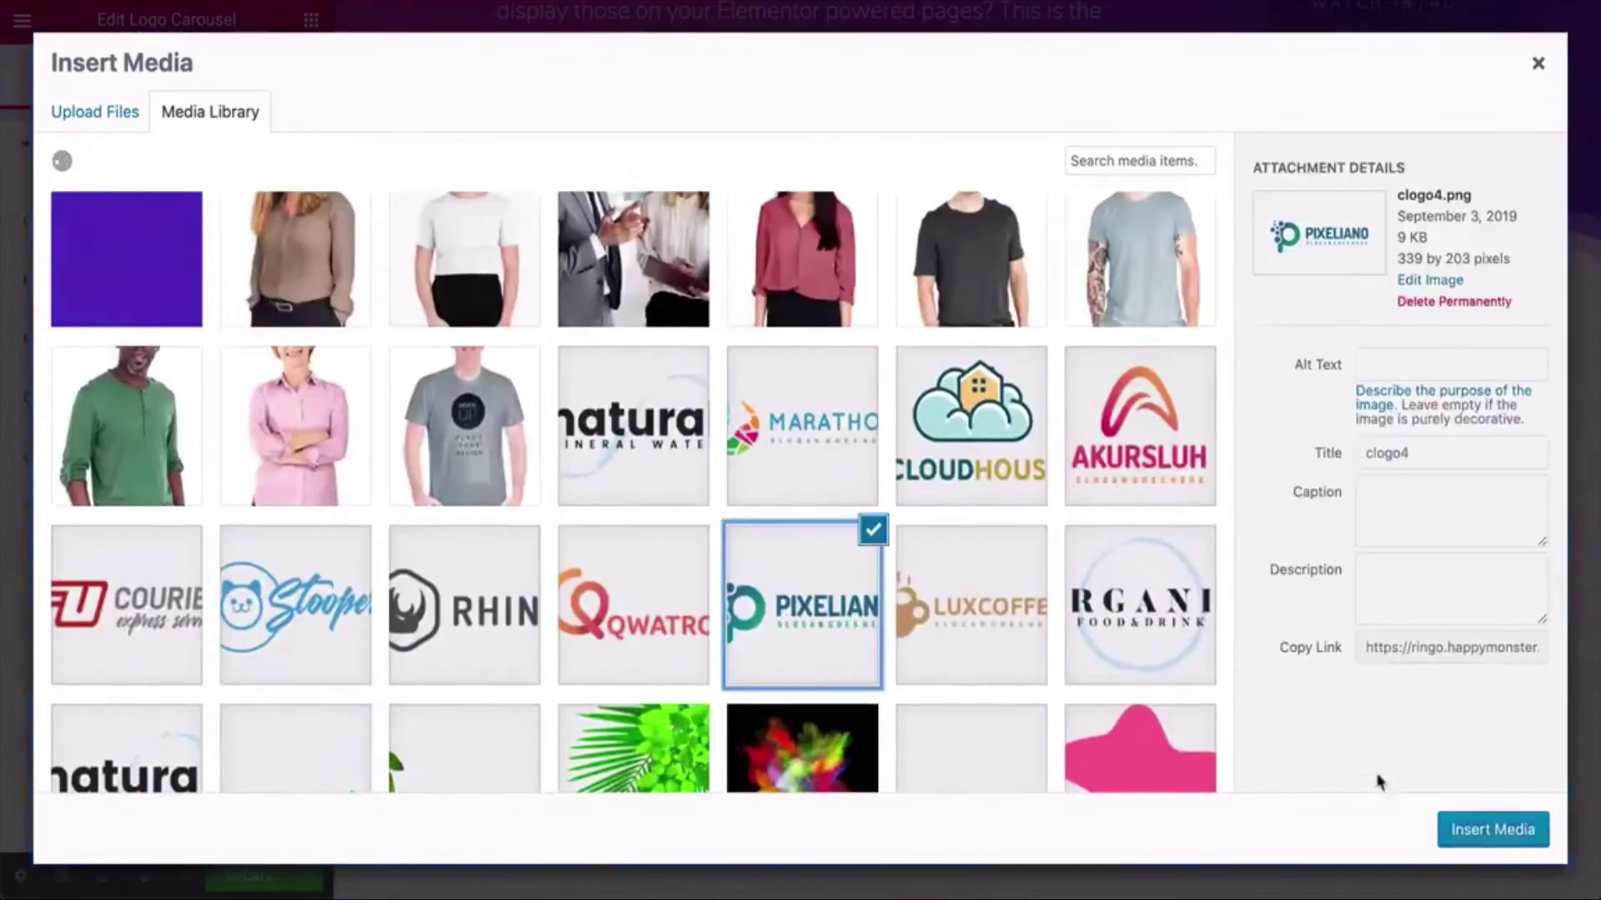
click(1490, 828)
click(66, 456)
Add a sixth carousel item using the LUXCOFFEE logo (clogo3.png).
click(172, 518)
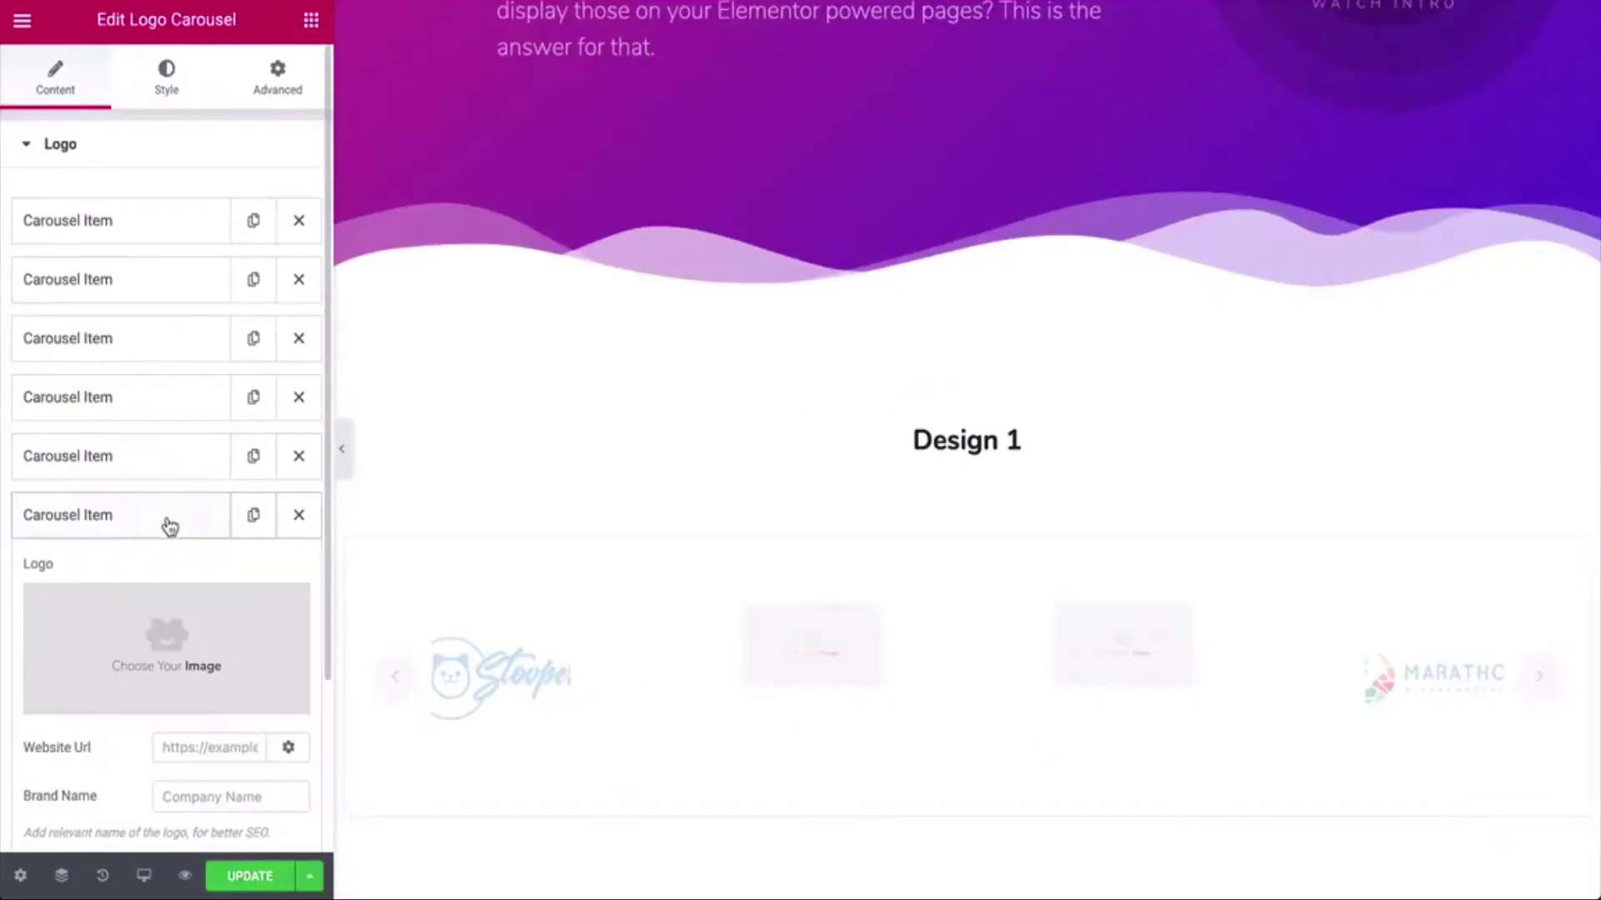
click(167, 597)
scroll(742, 457, down, 8)
scroll(750, 458, up, 5)
scroll(763, 458, down, 15)
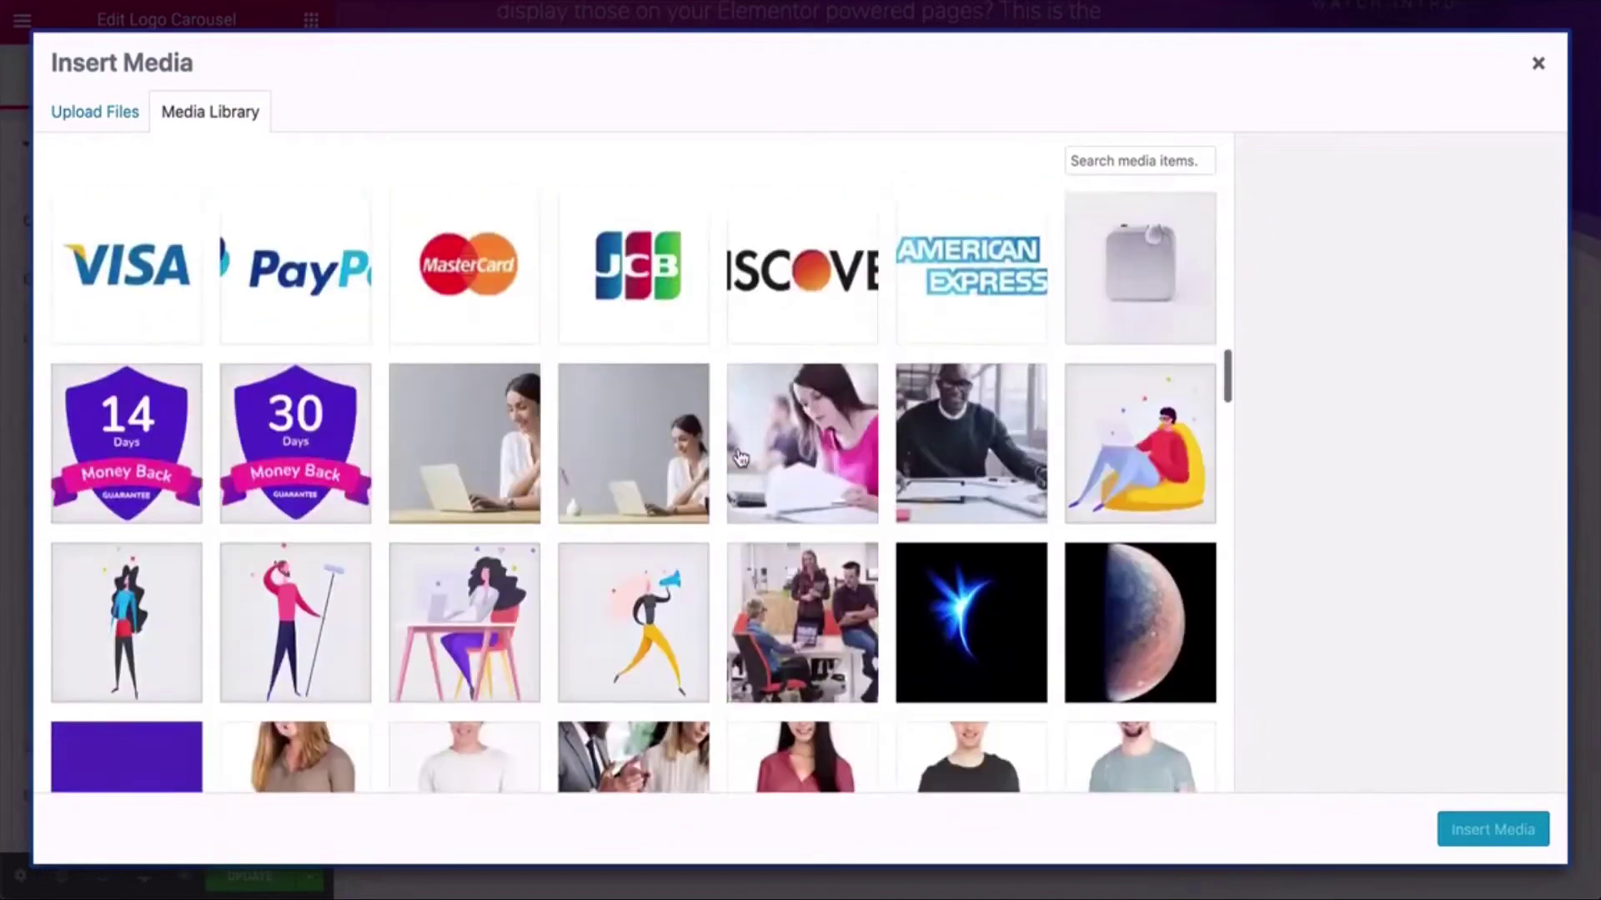
scroll(772, 459, down, 2)
click(982, 487)
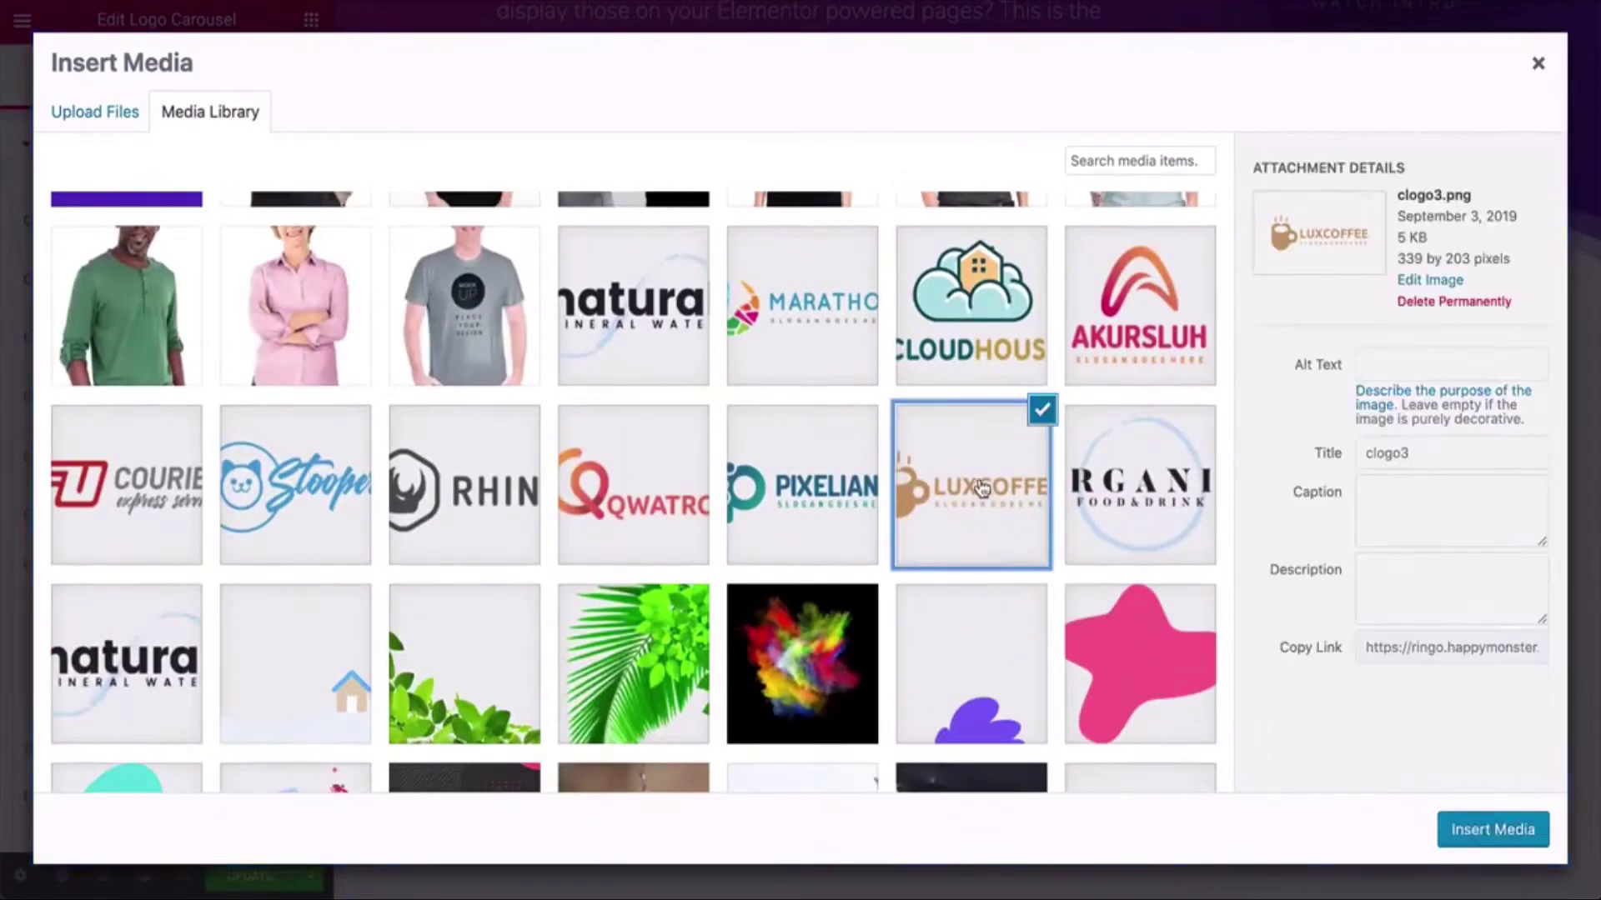
click(1480, 829)
click(157, 538)
scroll(929, 591, down, 3)
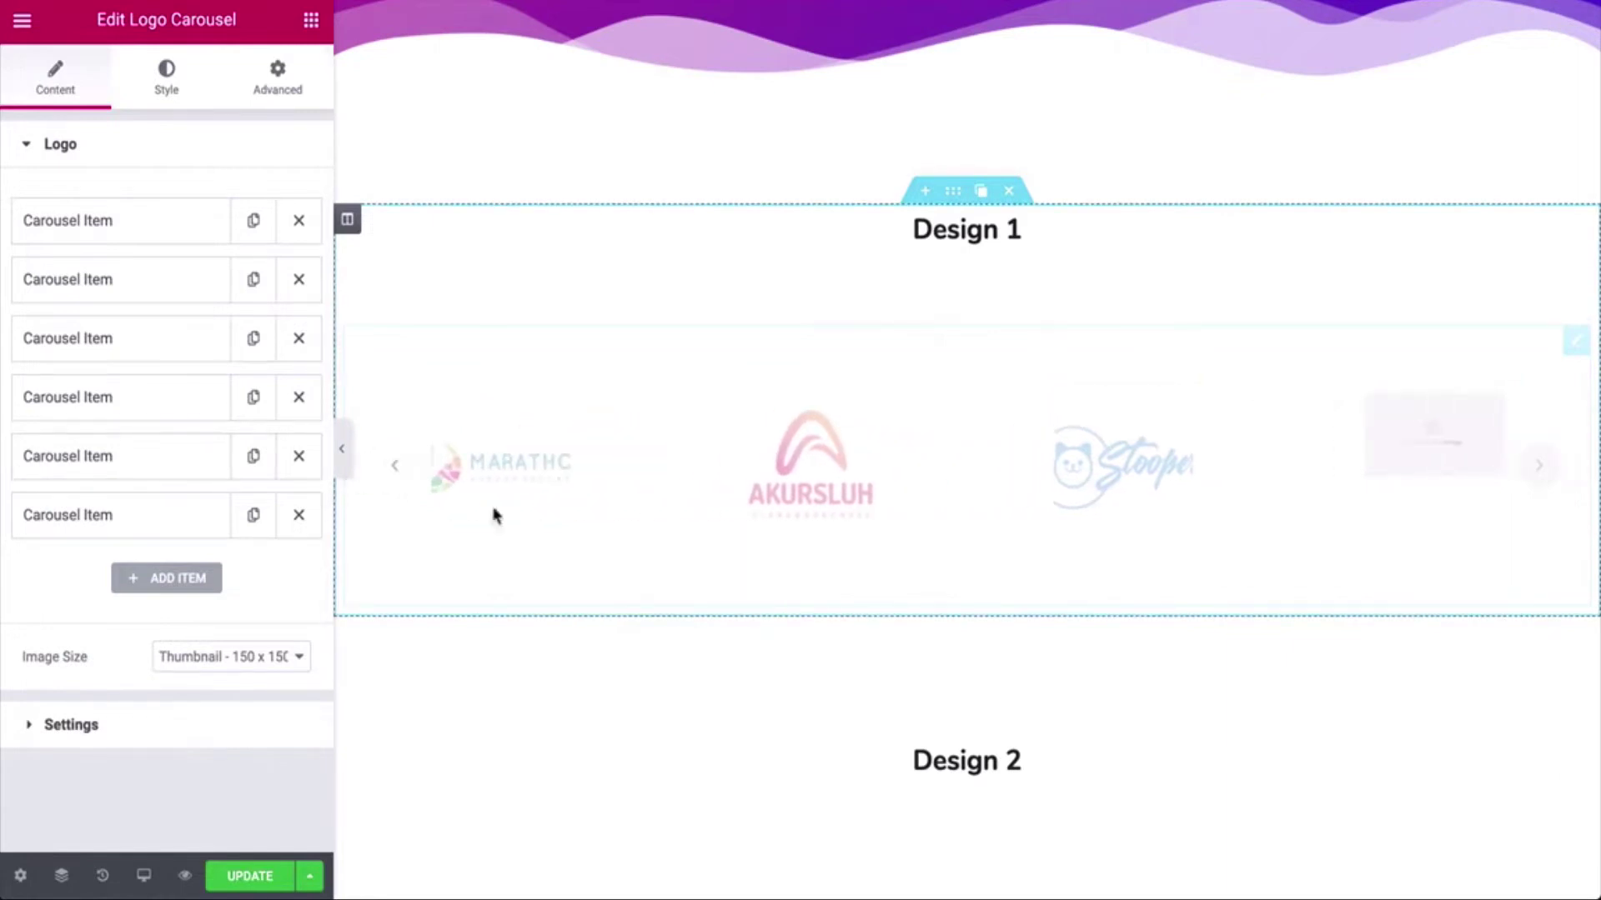
Set the logo Image Size to Medium Large and preview the carousel.
click(188, 658)
click(206, 696)
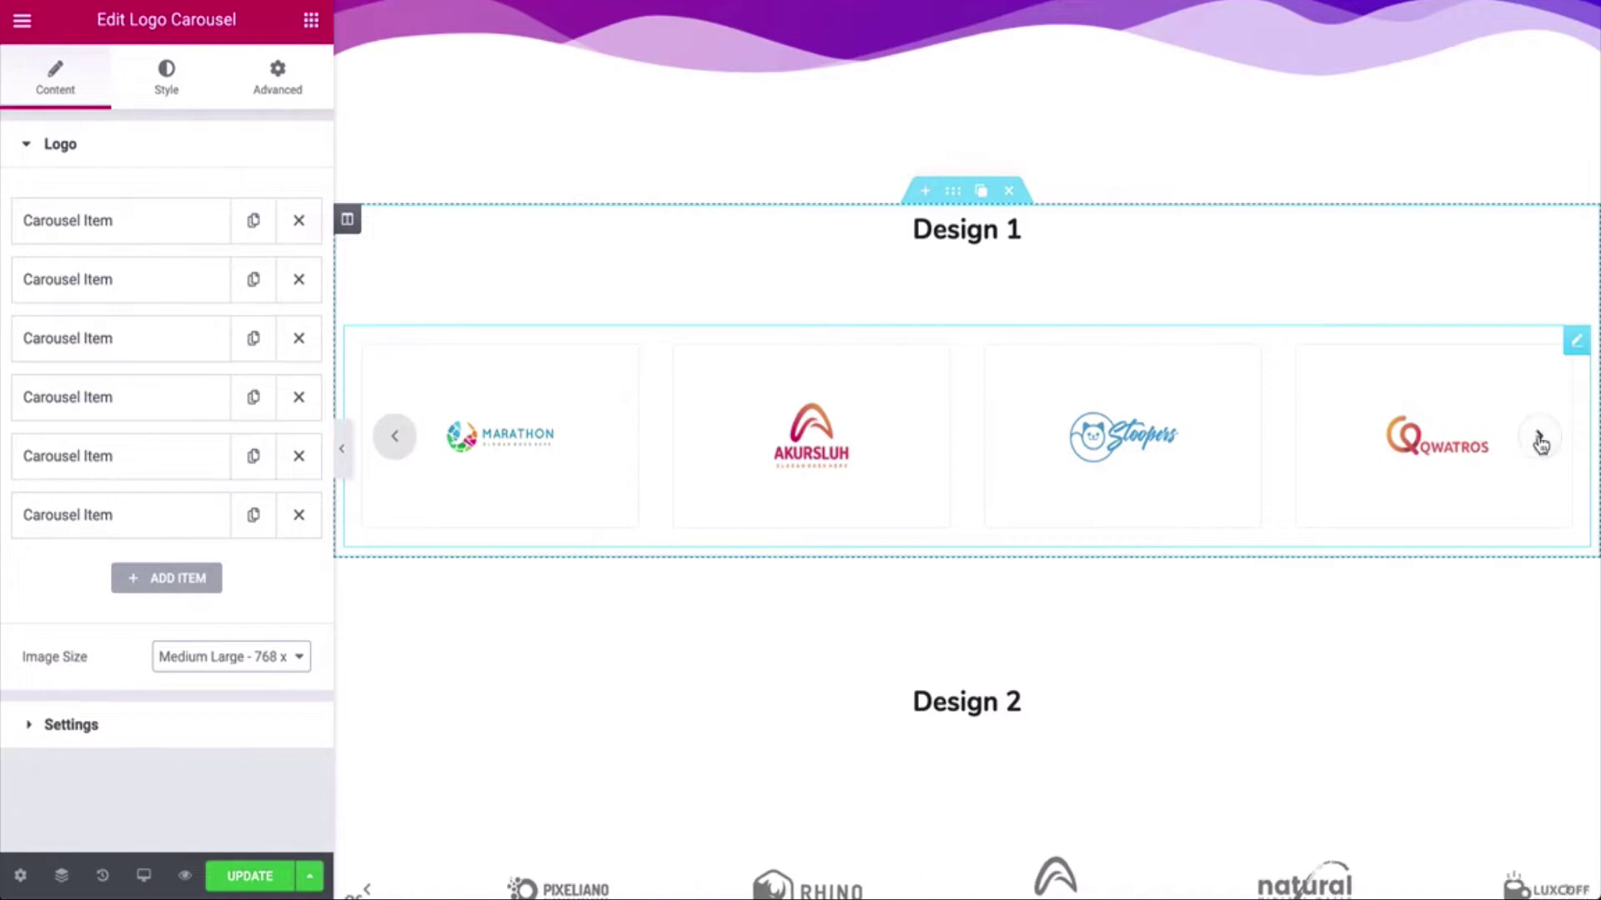
click(1541, 443)
click(1540, 443)
scroll(1541, 444, up, 2)
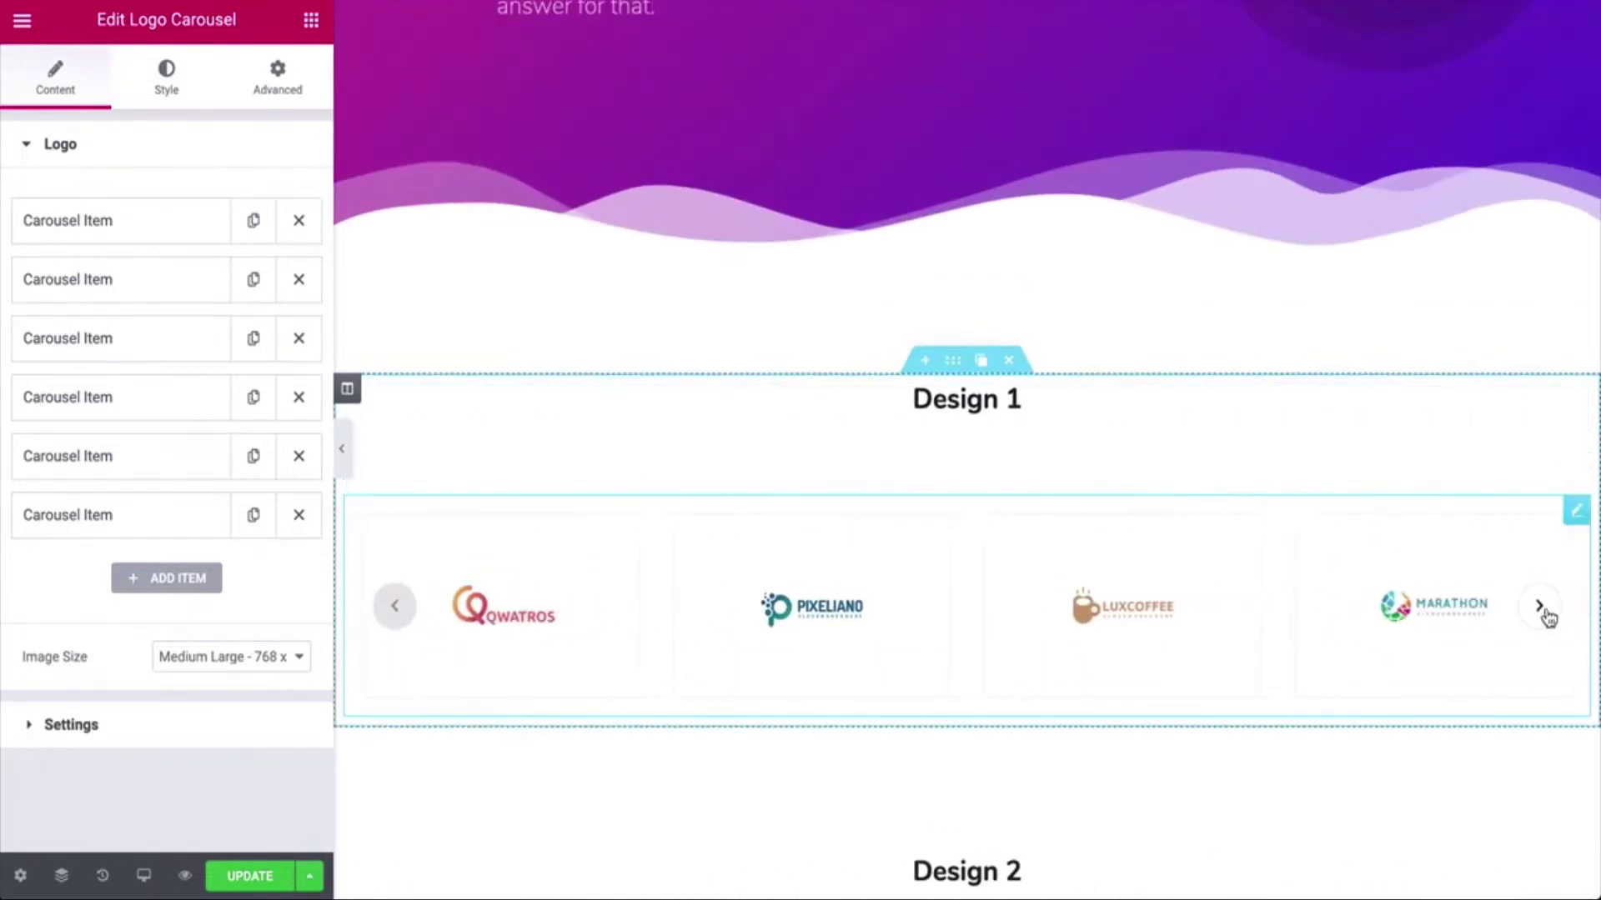
In carousel Settings, try 5 Slides To Show, then return to 4.
click(75, 723)
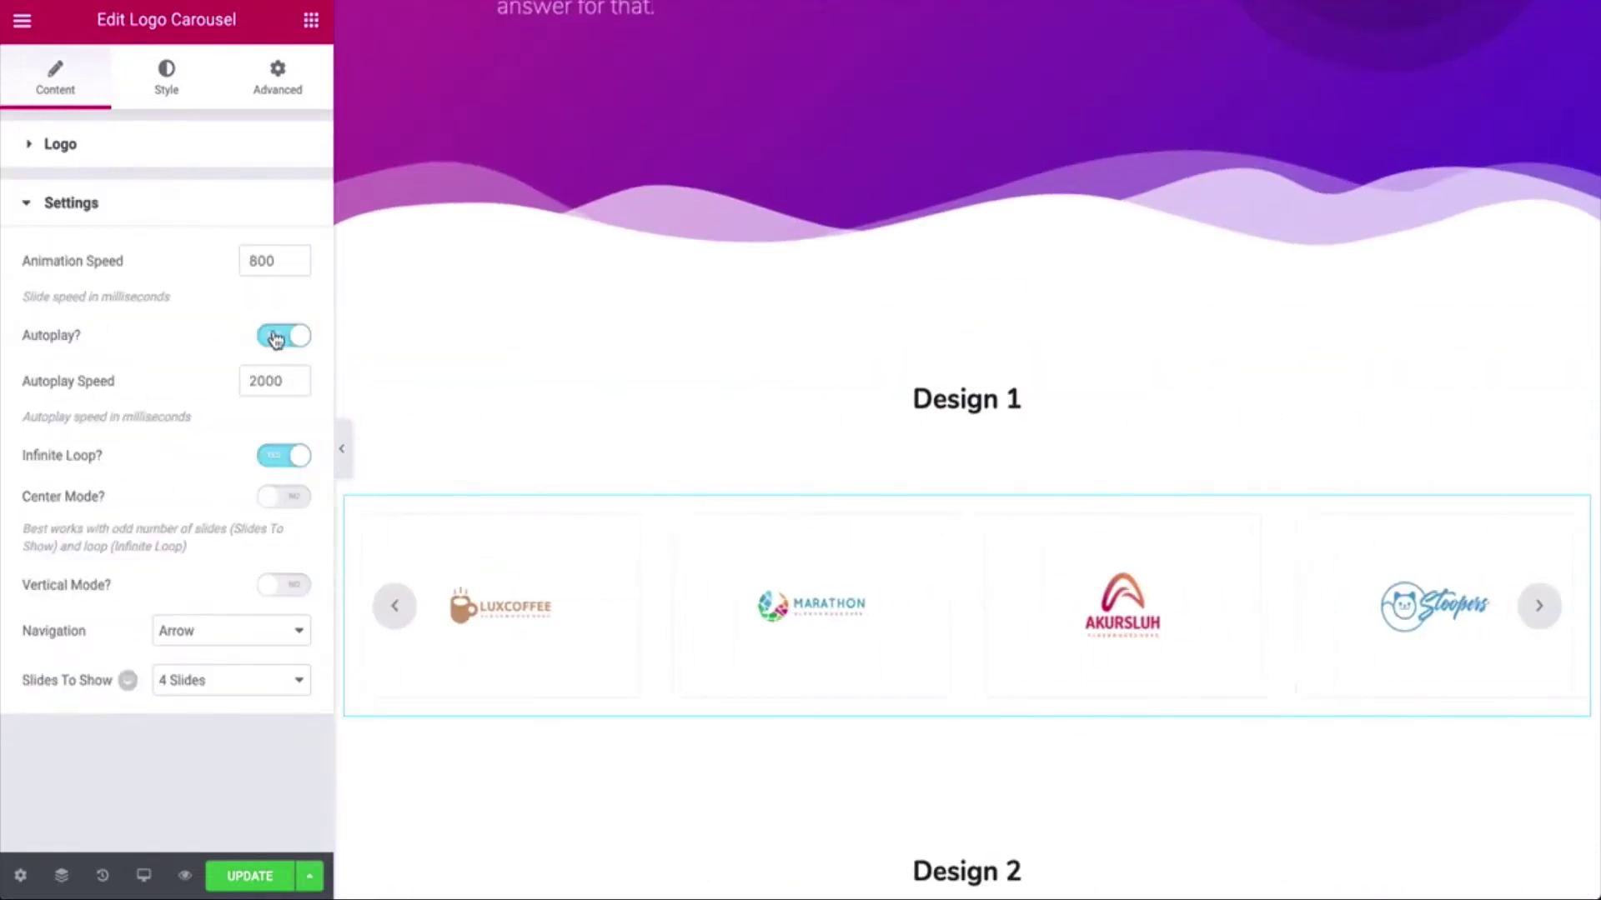
click(219, 691)
click(222, 700)
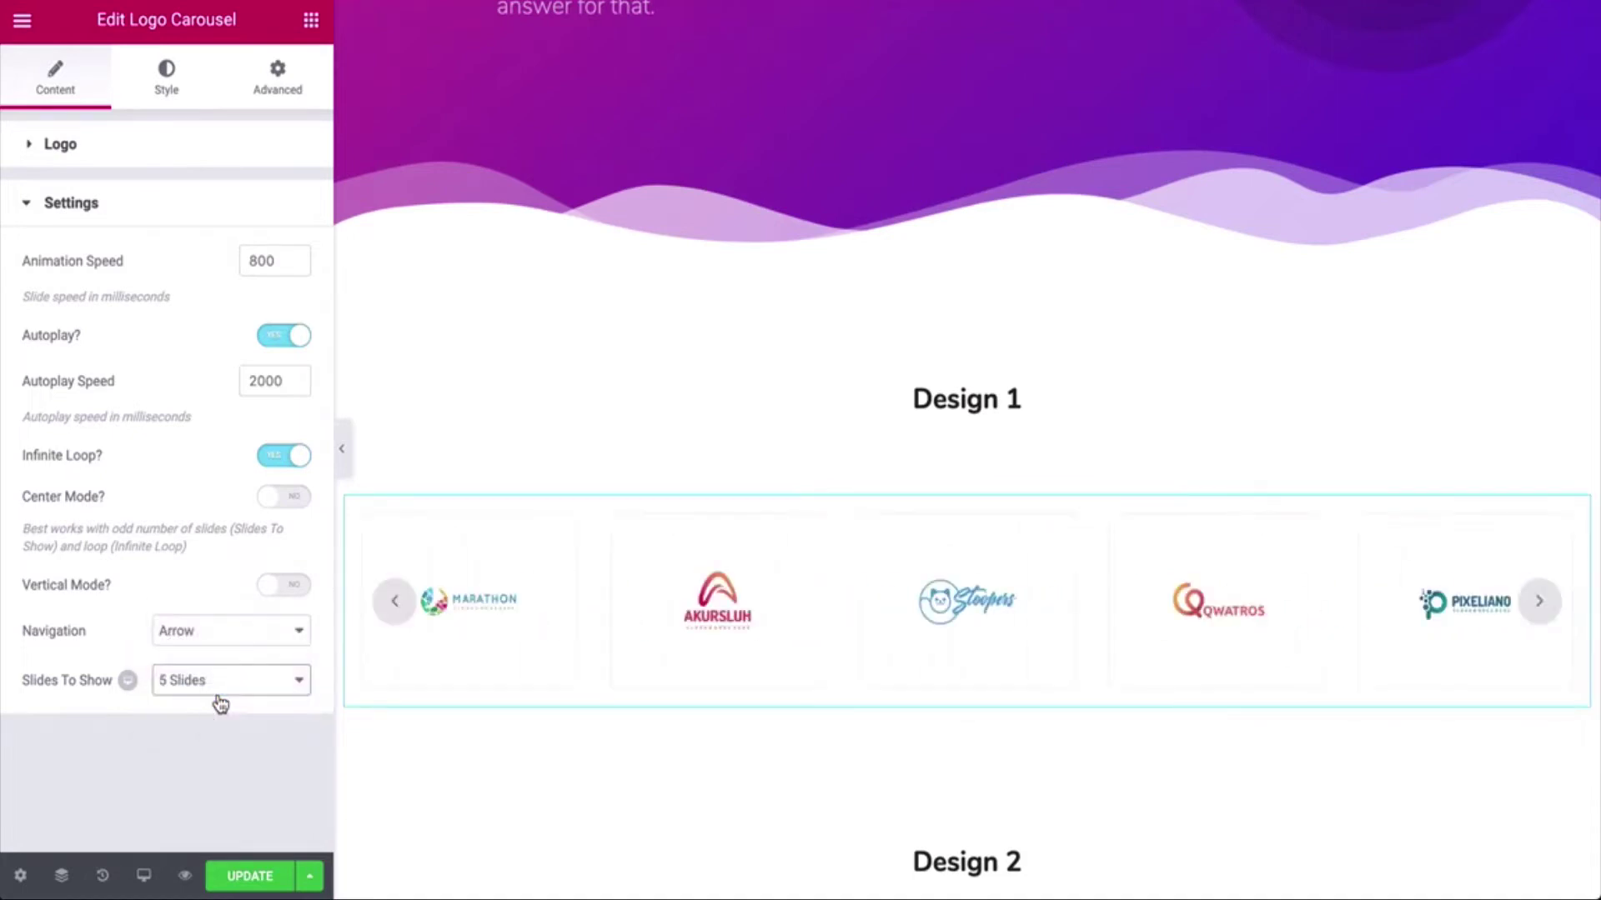
click(222, 679)
click(209, 657)
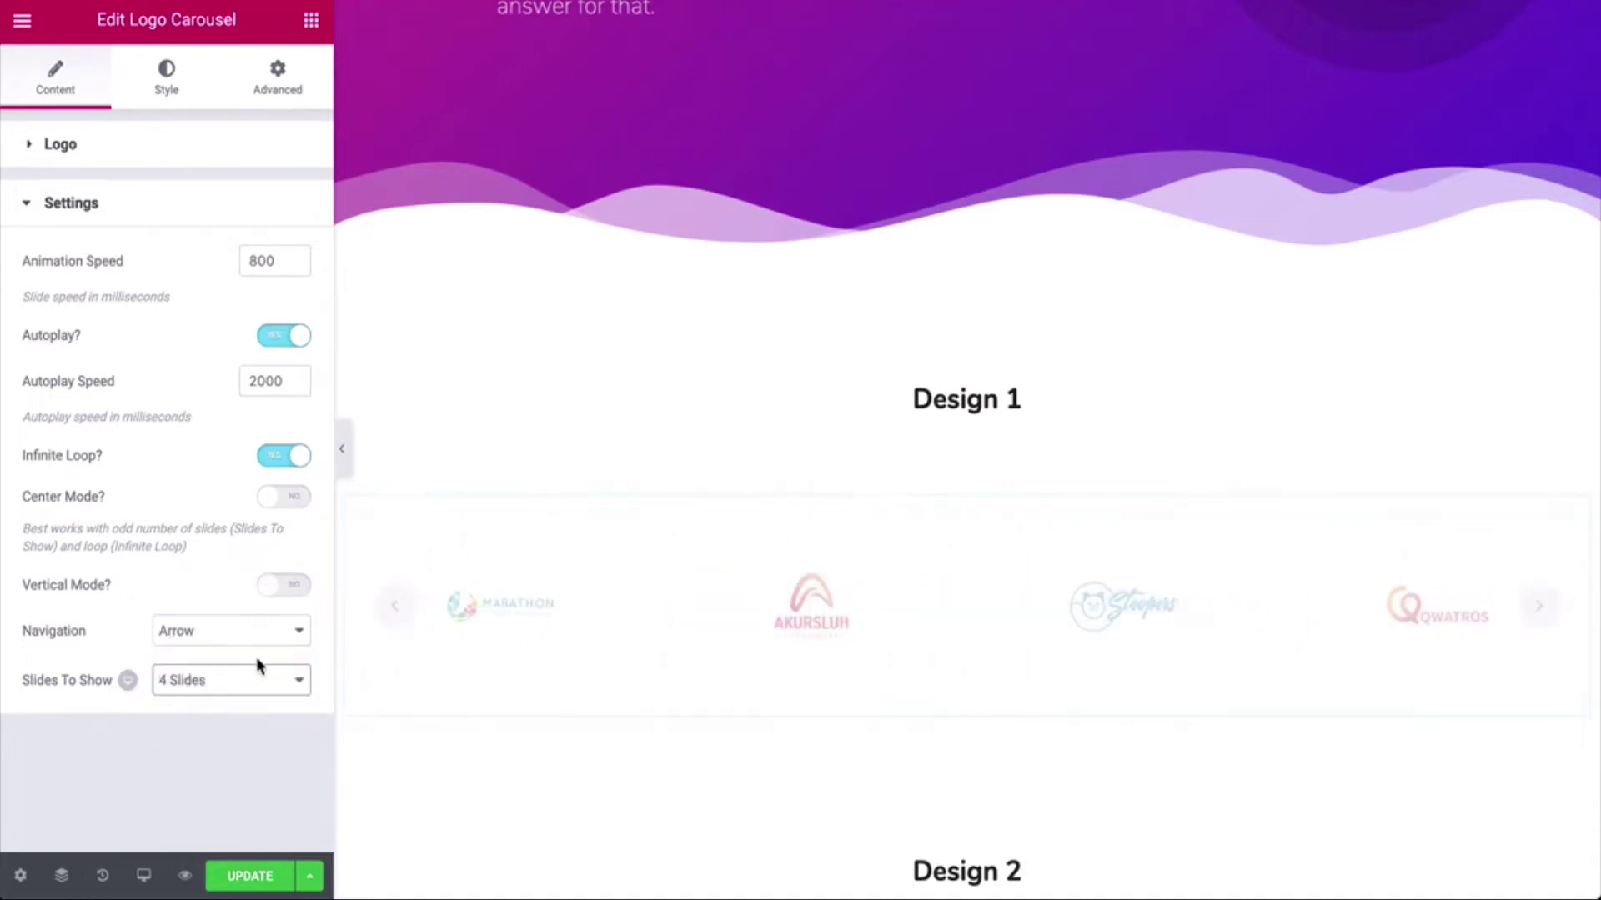
click(211, 615)
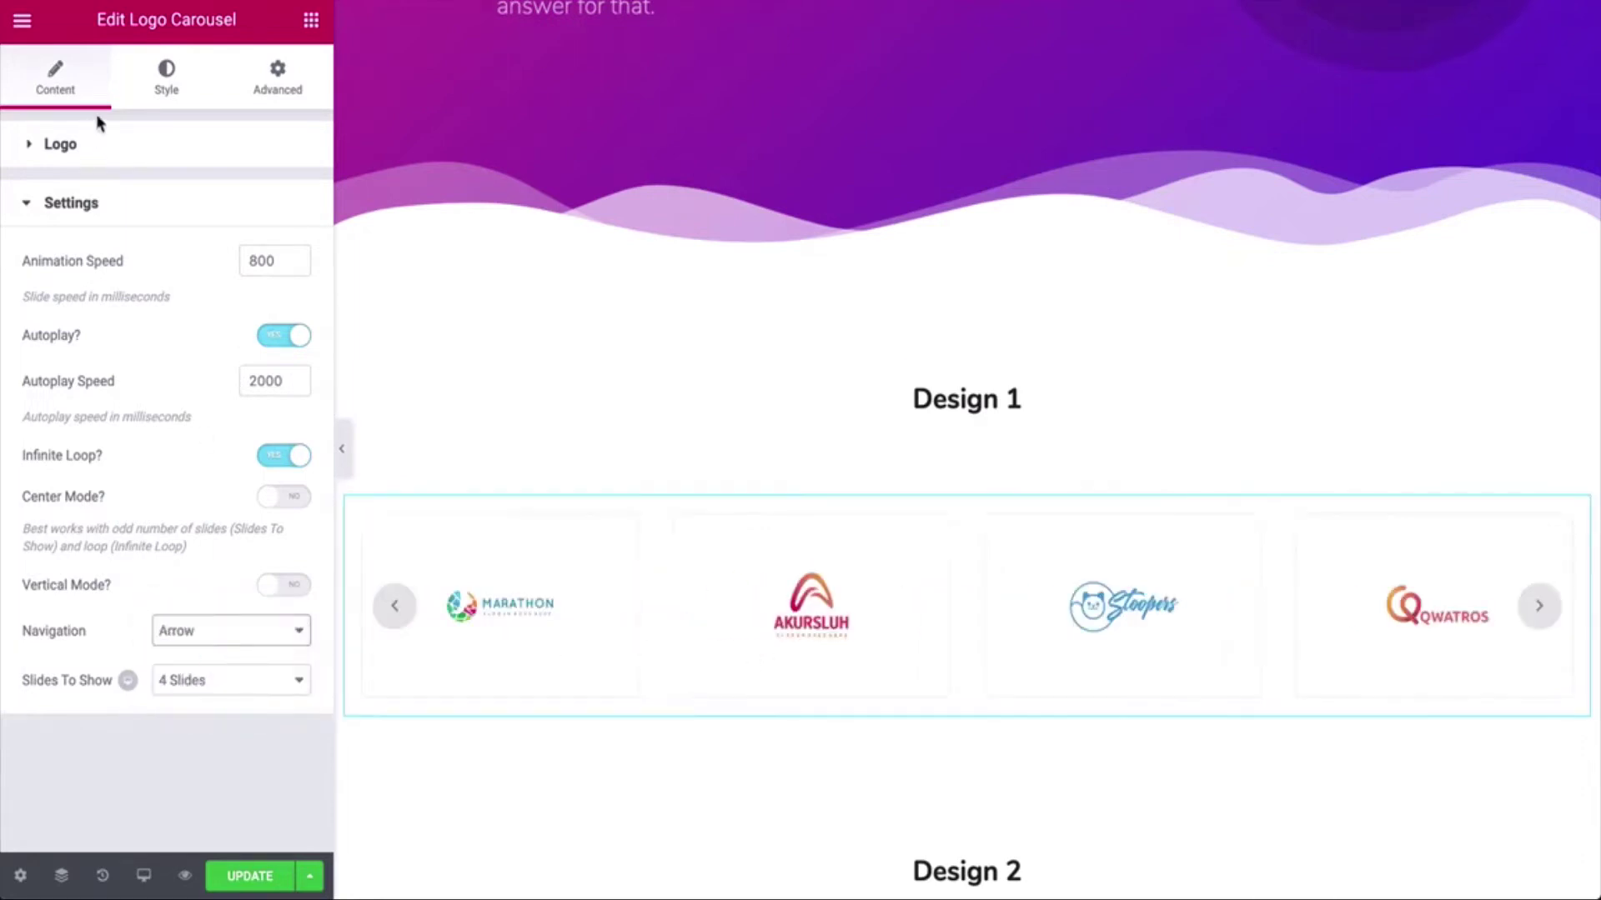
click(158, 87)
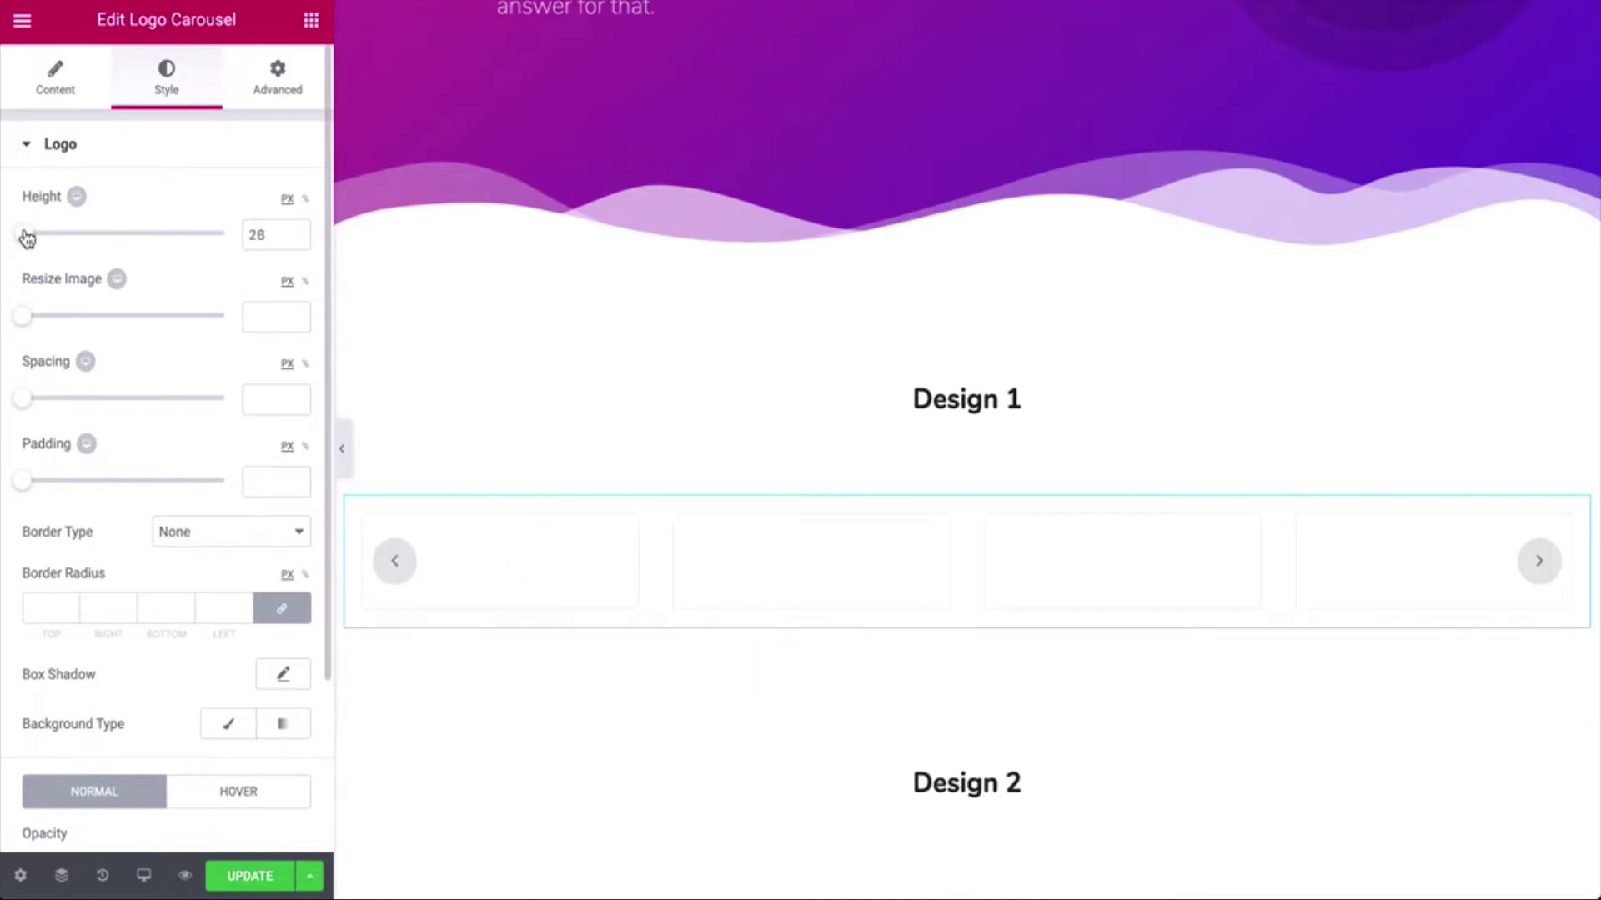
Give the logos 150 px height, 5 px spacing and 28 px padding.
drag(65, 238, 90, 240)
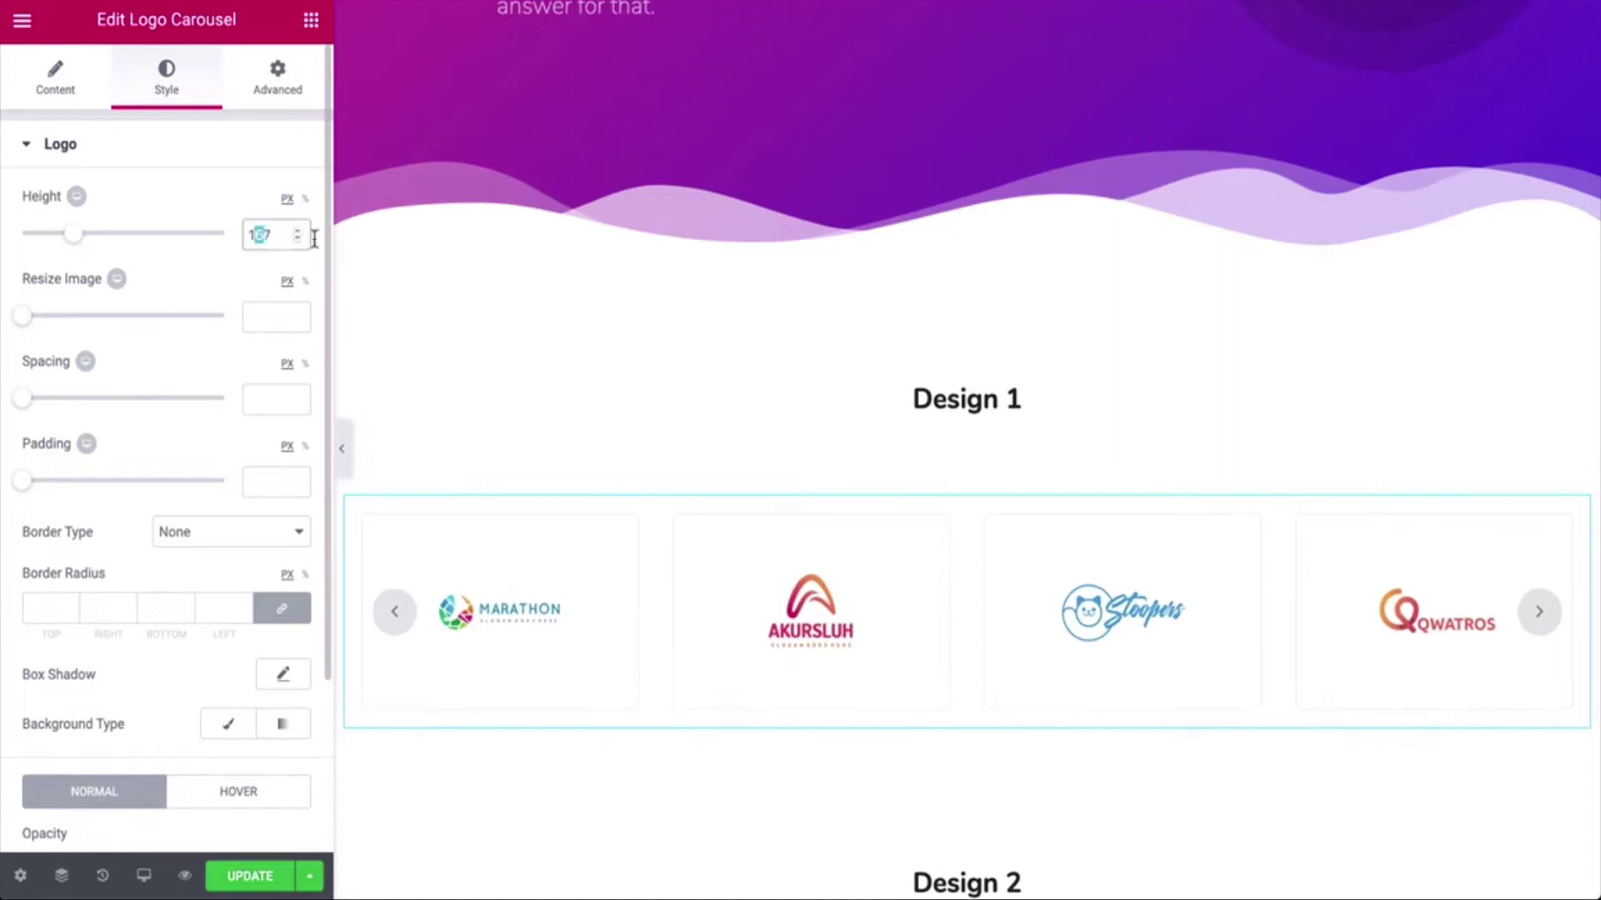
drag(314, 239, 357, 241)
text(150)
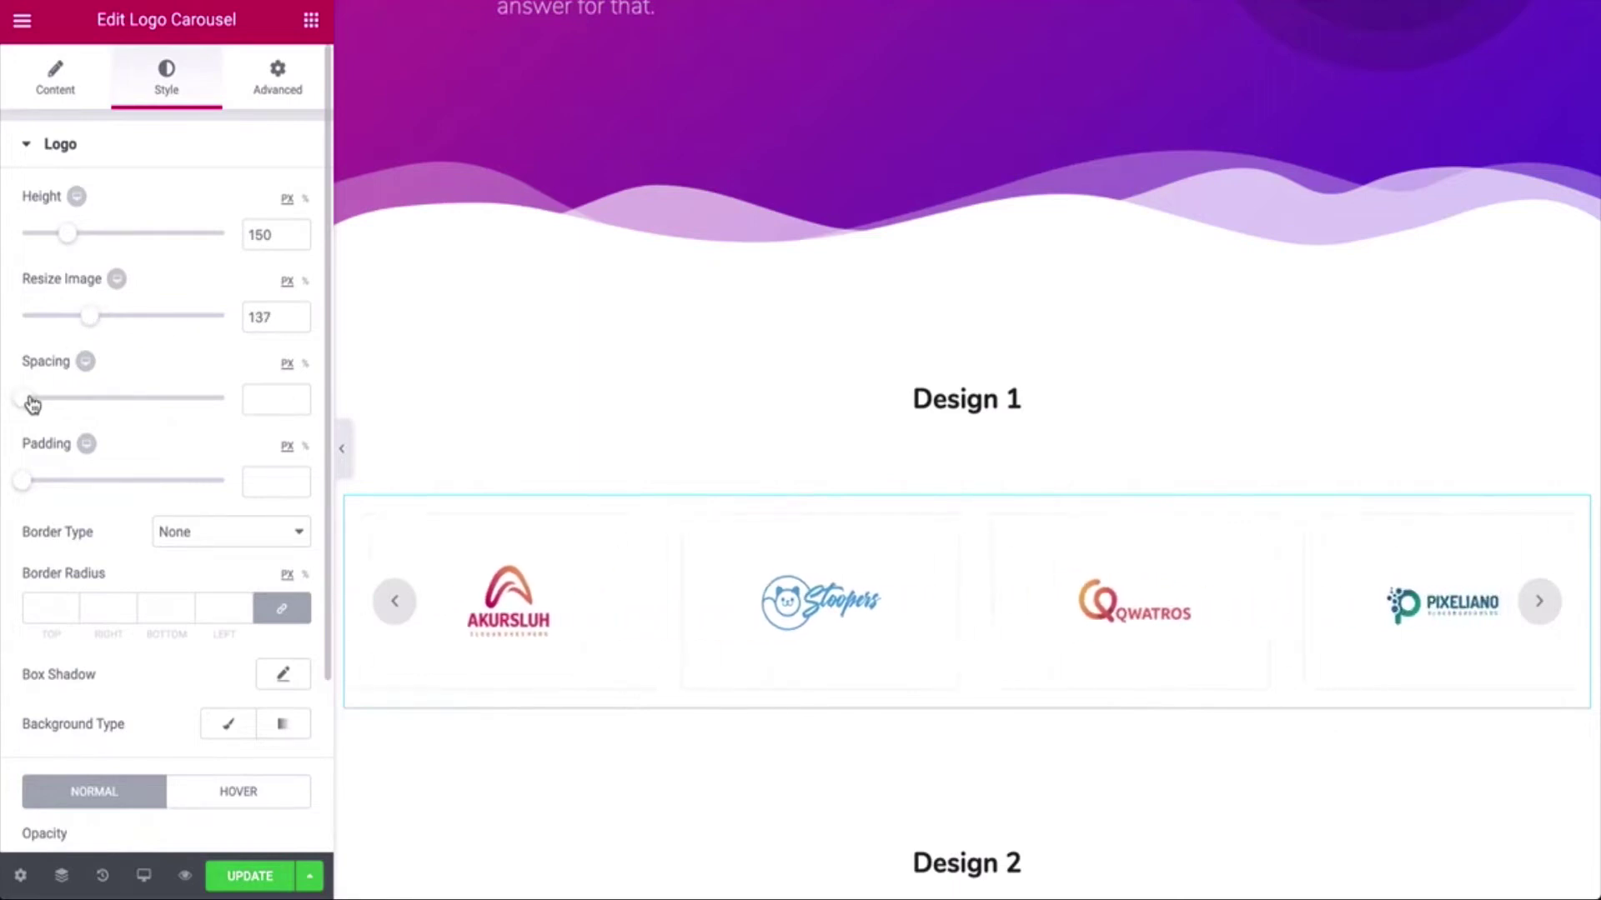
drag(32, 404, 45, 403)
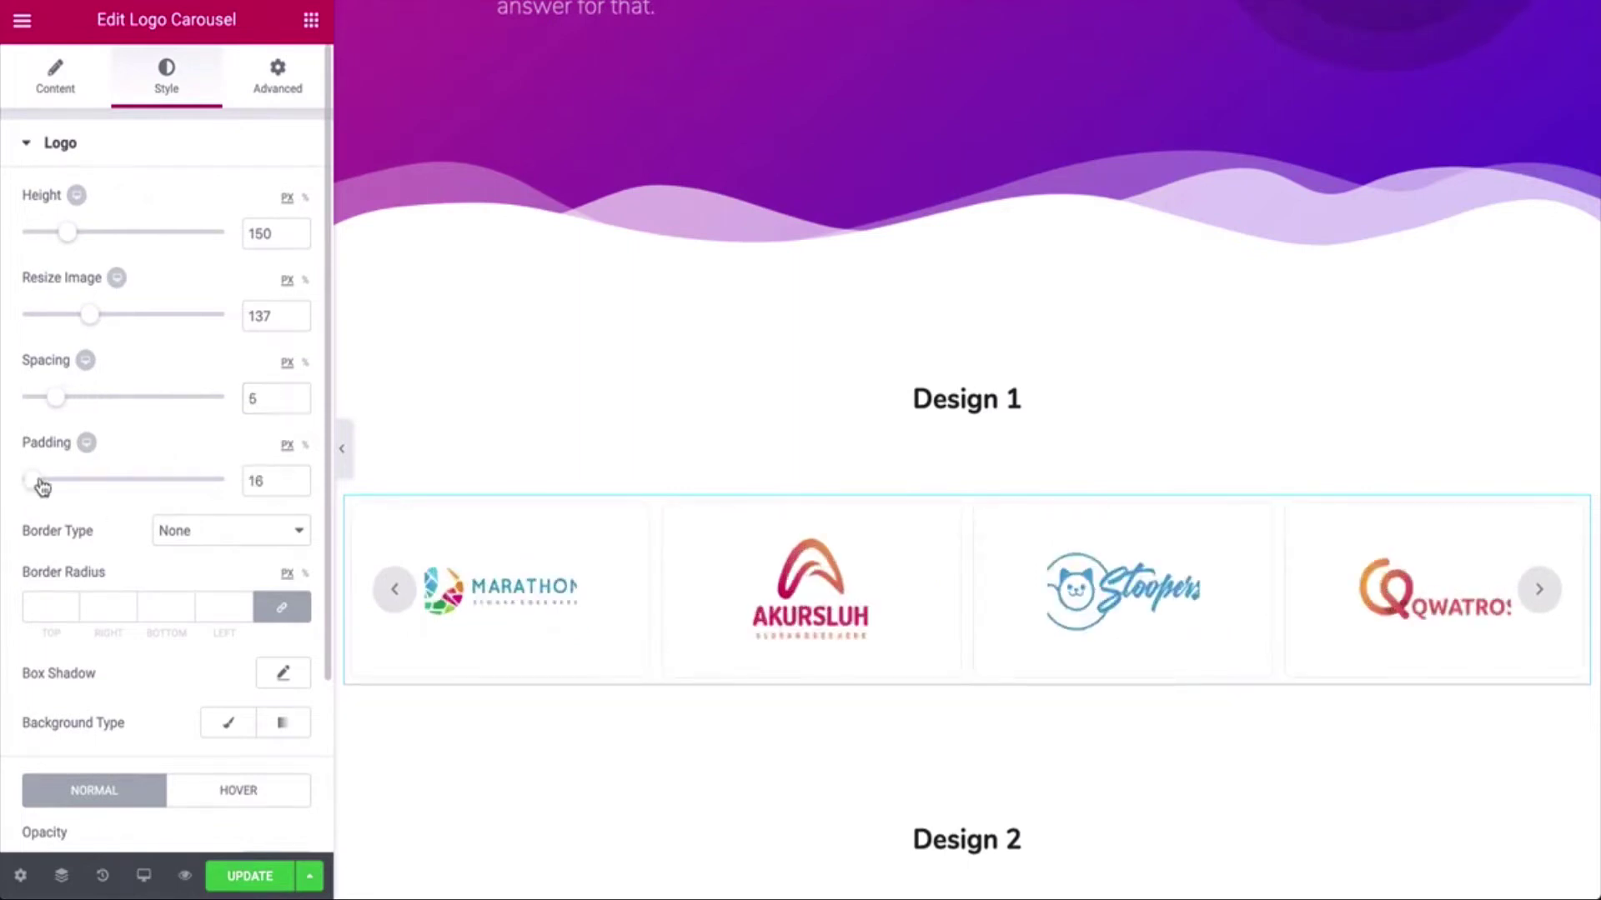
mouse_move(69, 487)
mouse_down()
mouse_move(100, 489)
mouse_move(55, 493)
mouse_up()
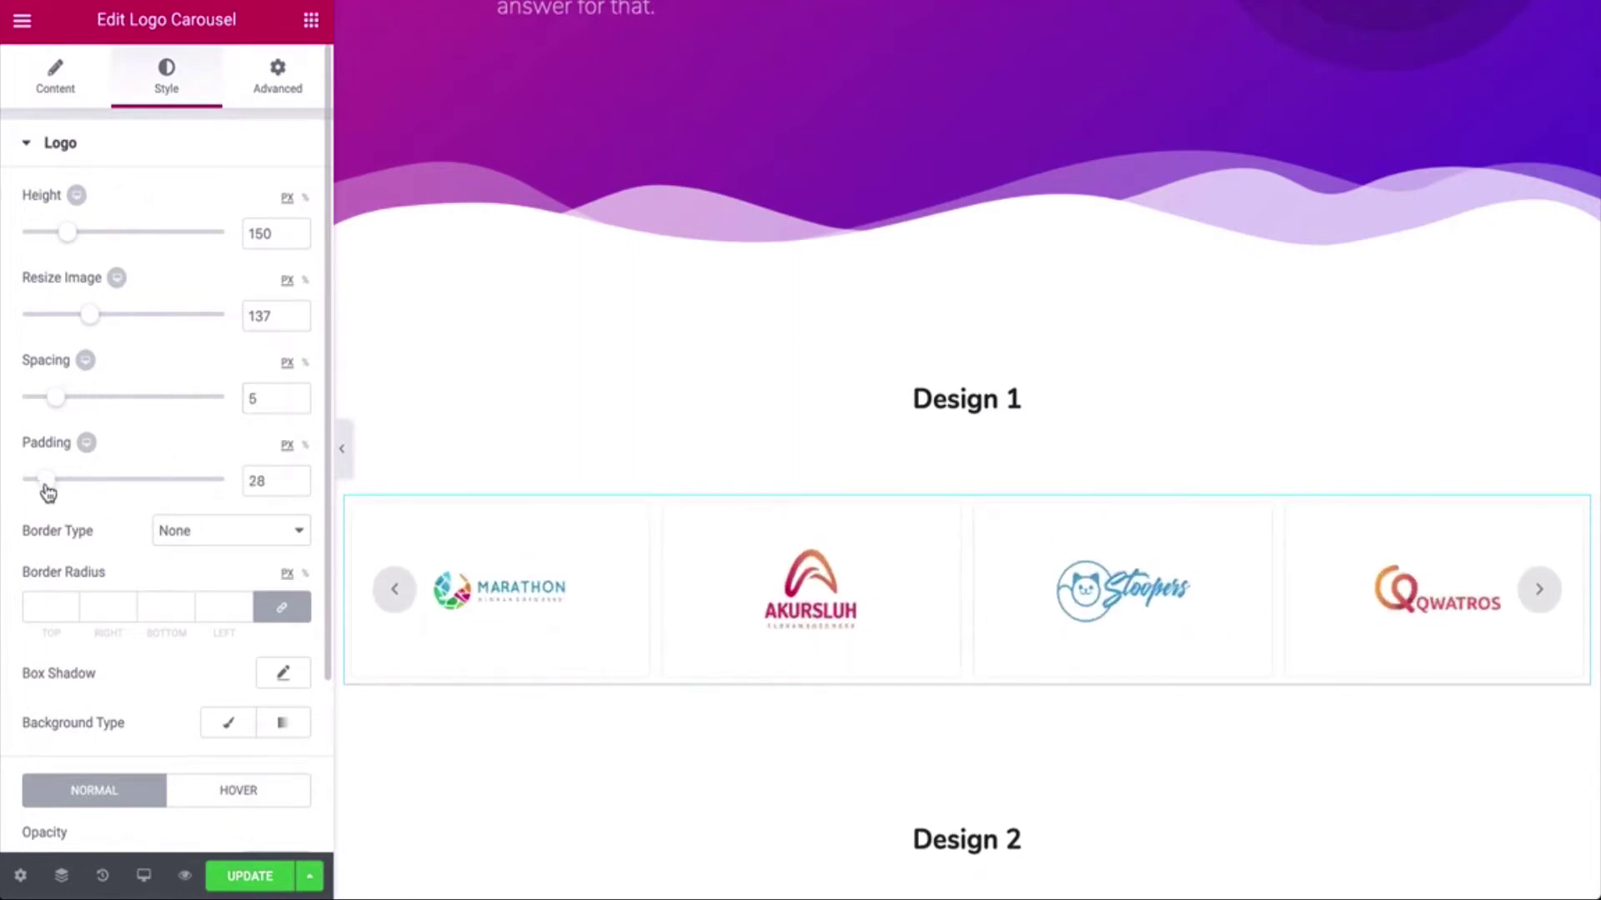
Add a 1 px solid border with 8 px border radius to the logo boxes.
click(198, 540)
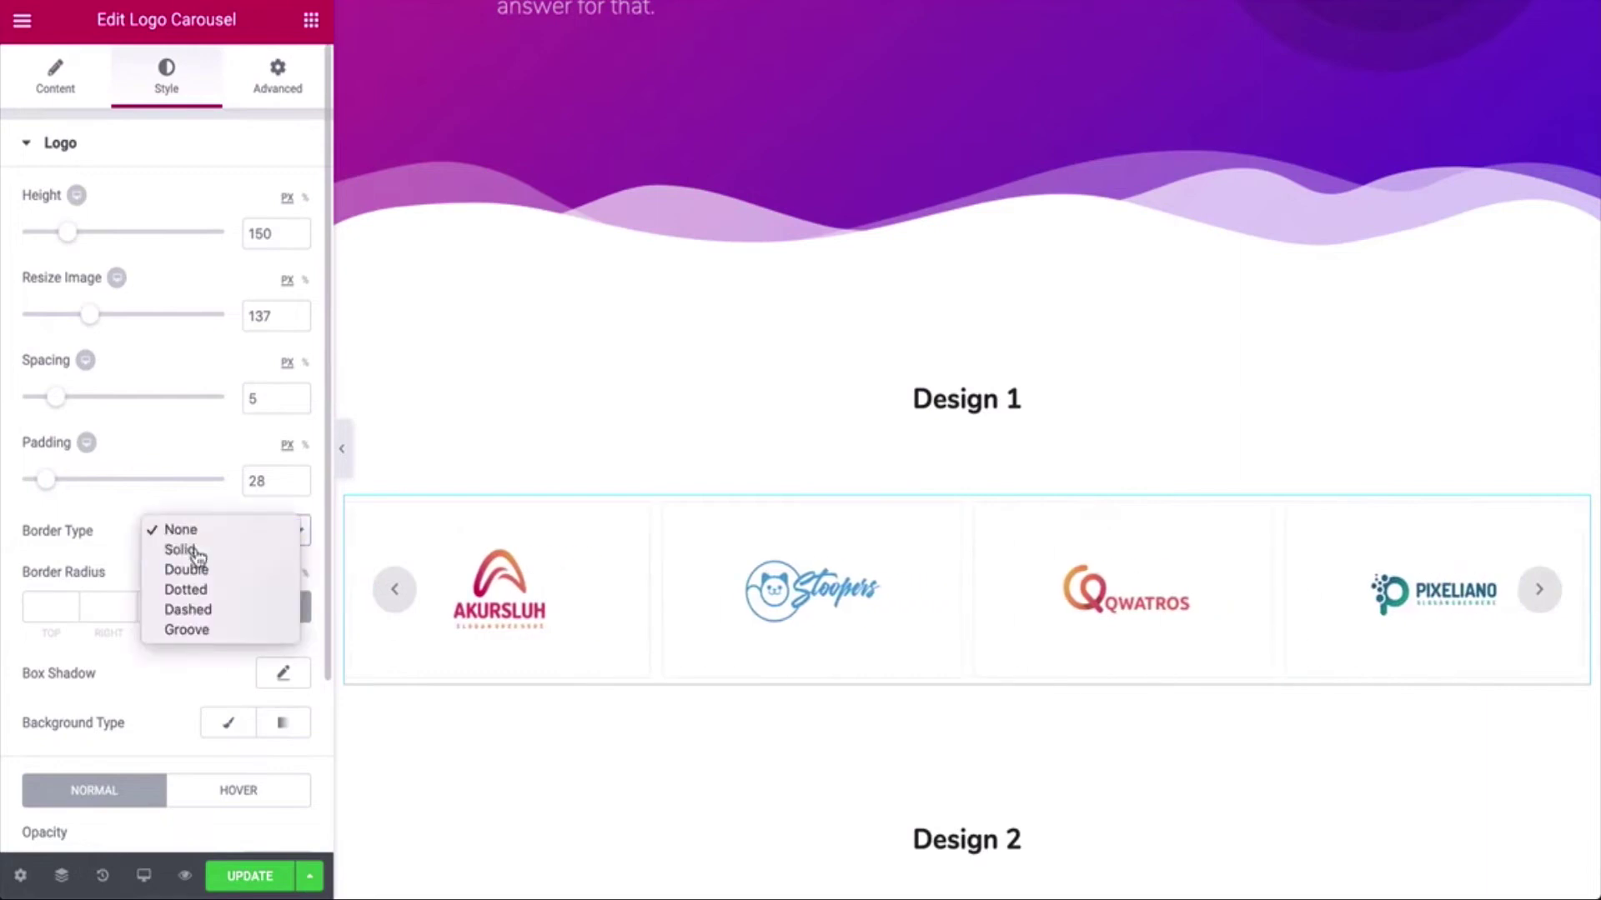
click(197, 554)
click(48, 611)
text(2)
key(BackSpace)
text(1)
scroll(592, 565, down, 2)
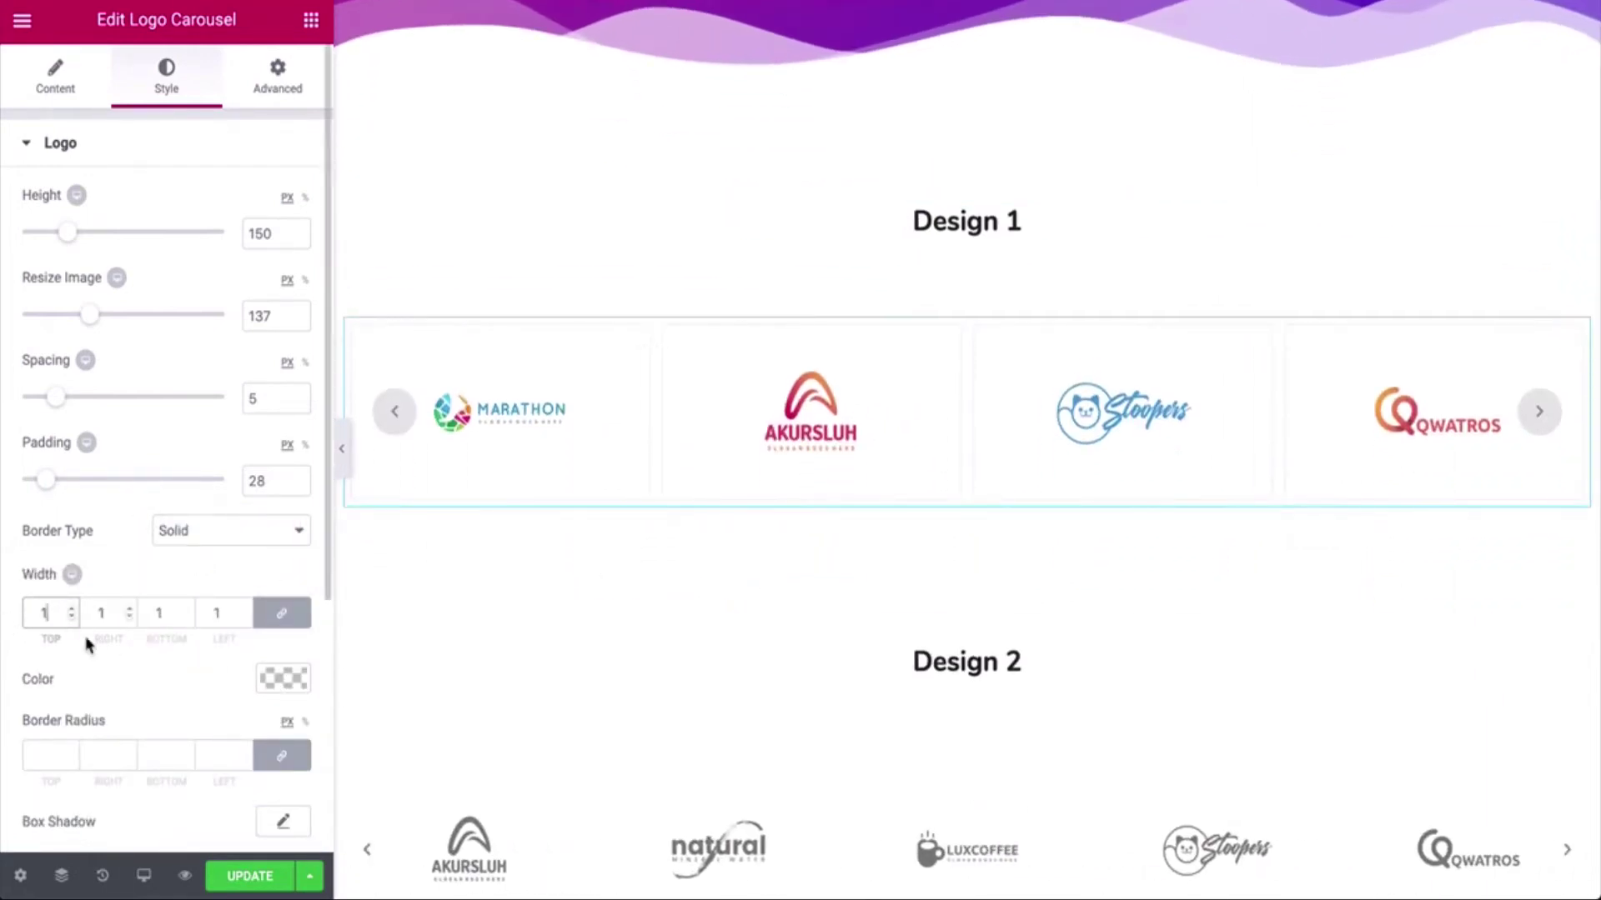
click(46, 767)
text(8)
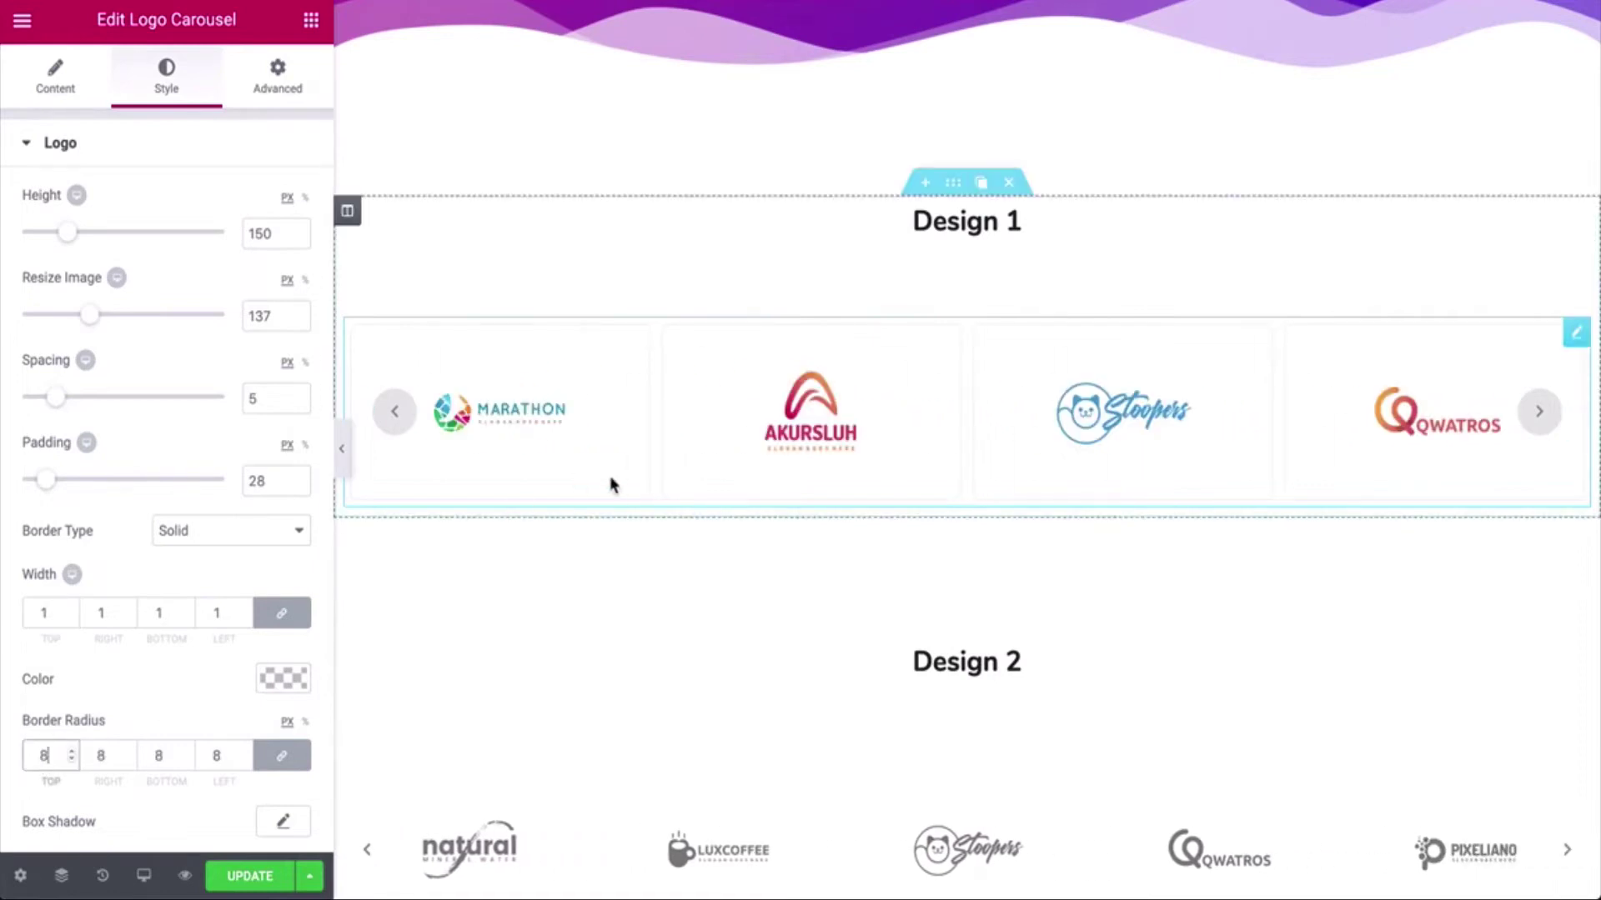
scroll(747, 536, up, 1)
scroll(185, 634, down, 4)
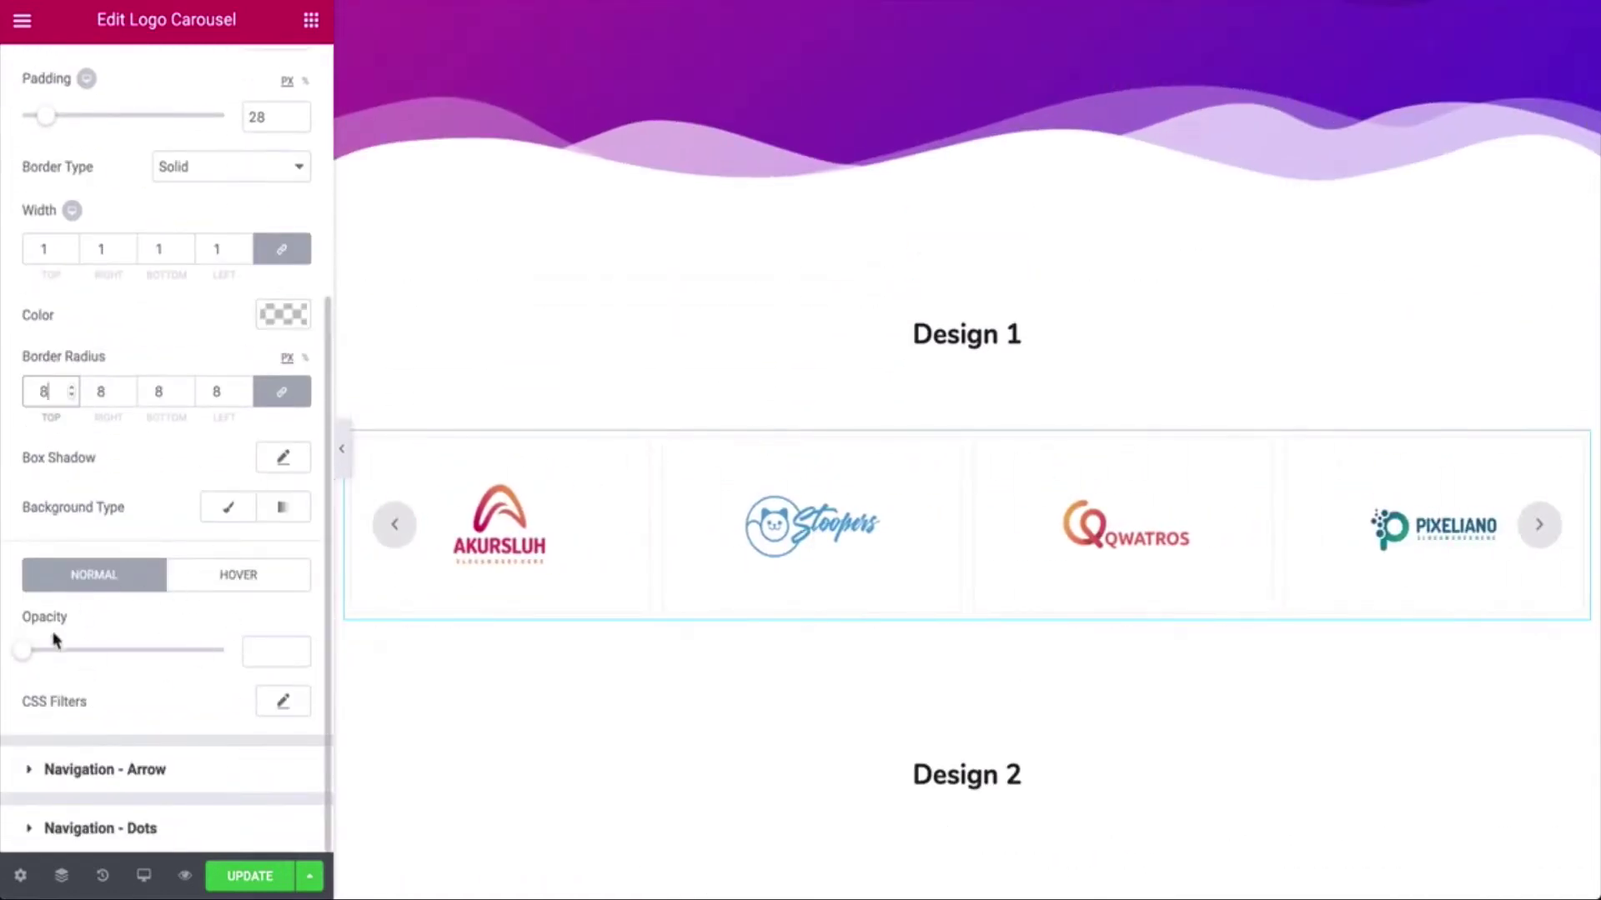
Set the logos' Hover Animation to Grow, after briefly trying Shrink.
click(238, 577)
scroll(166, 600, down, 2)
click(125, 702)
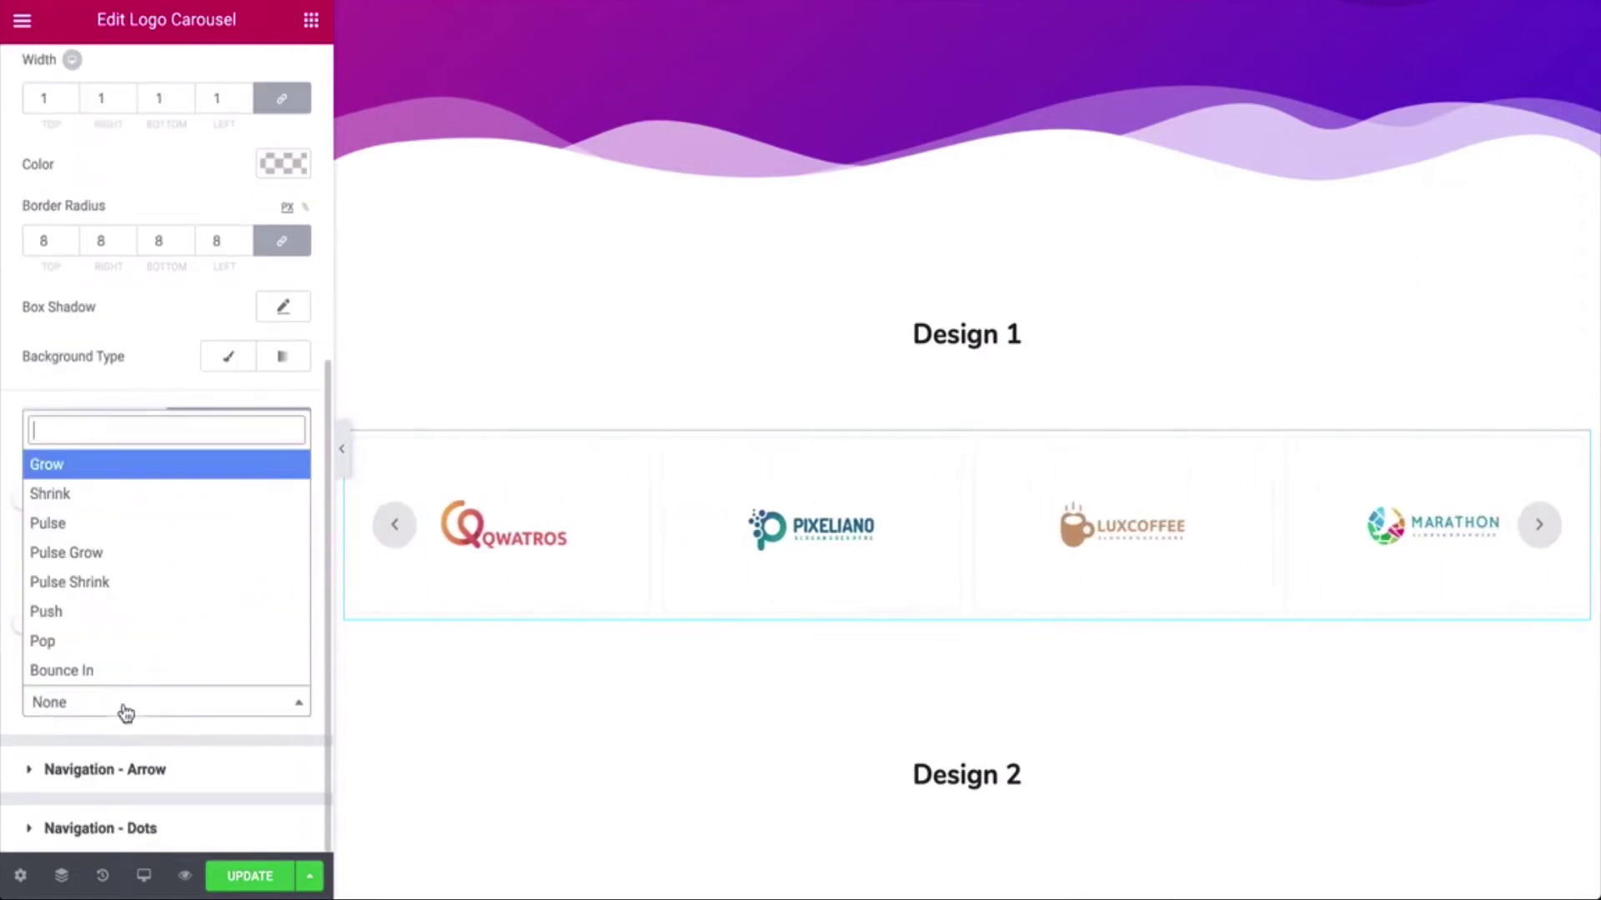
click(74, 468)
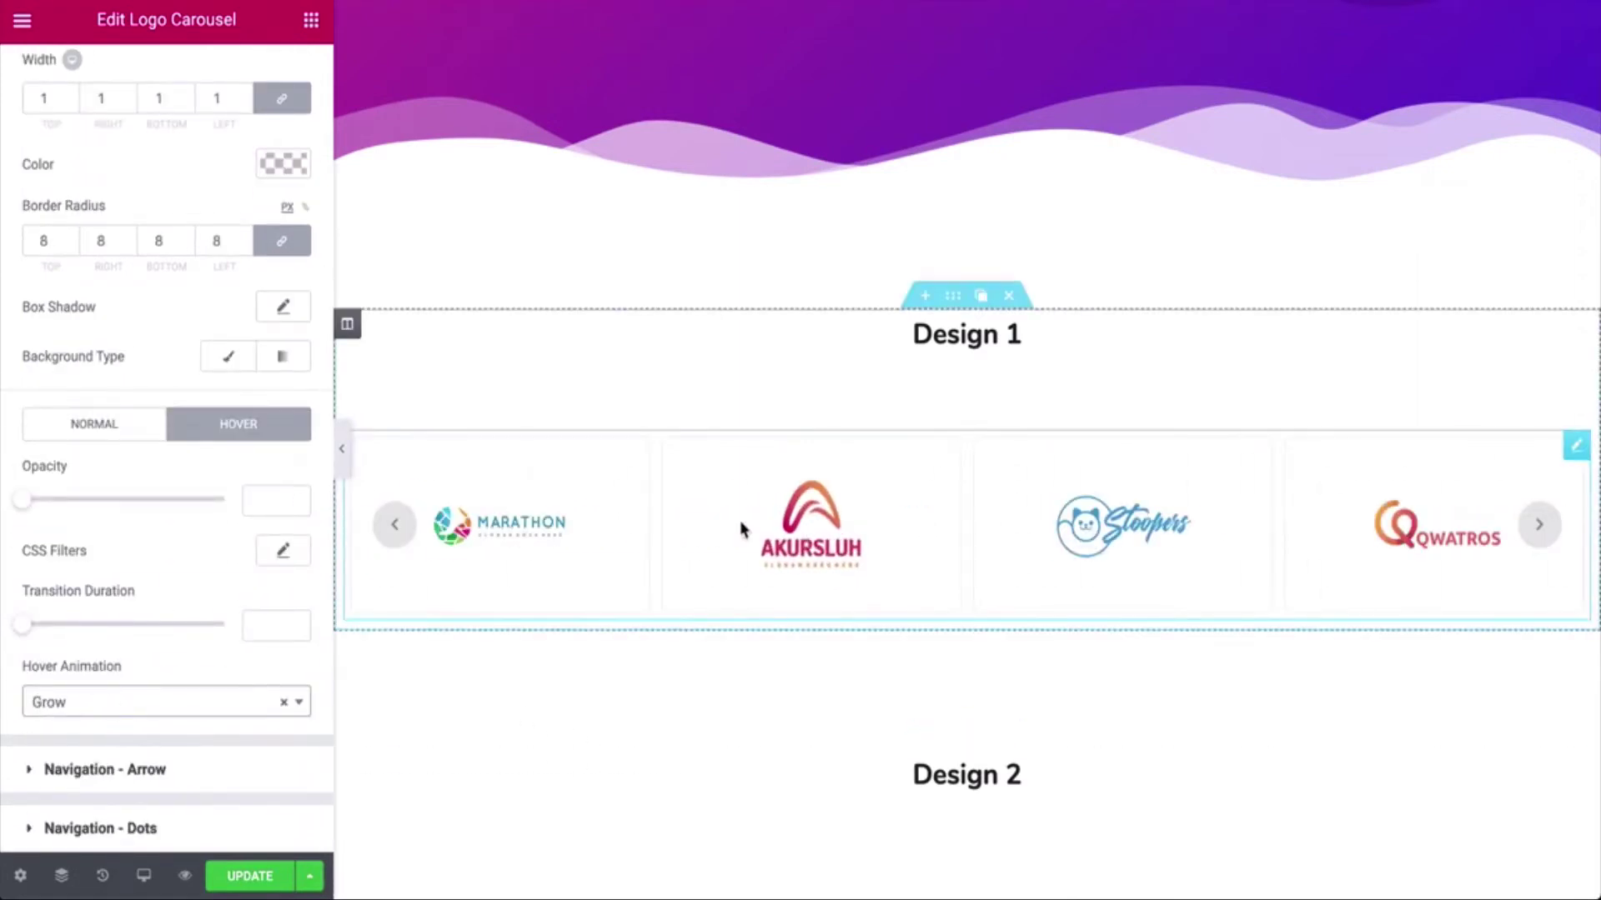
click(50, 703)
click(92, 493)
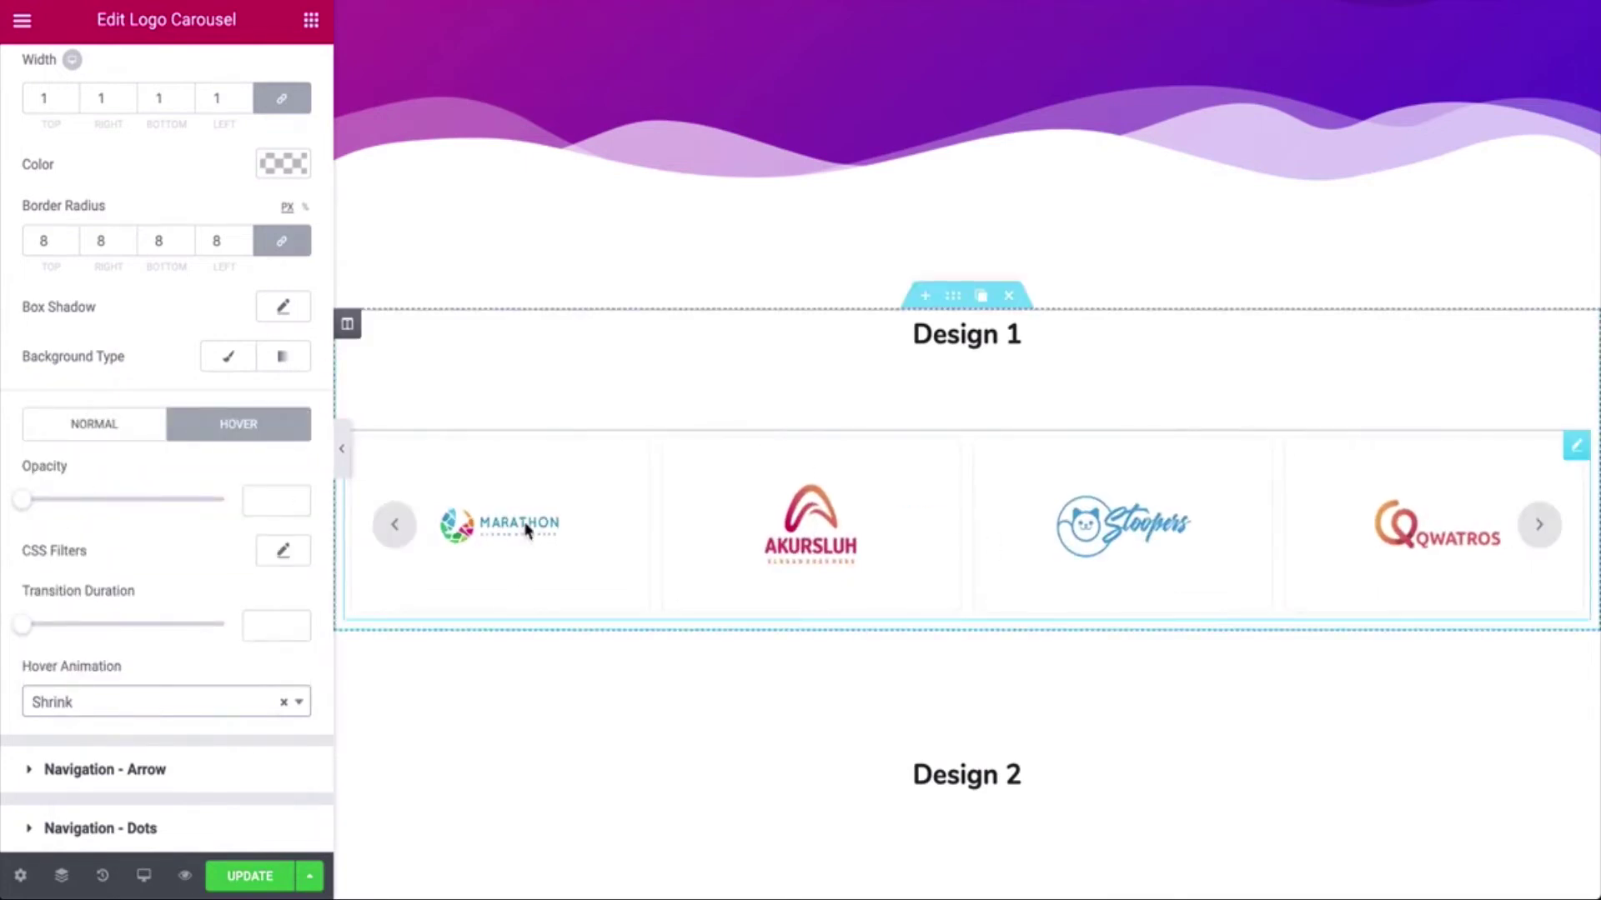
click(101, 702)
click(50, 463)
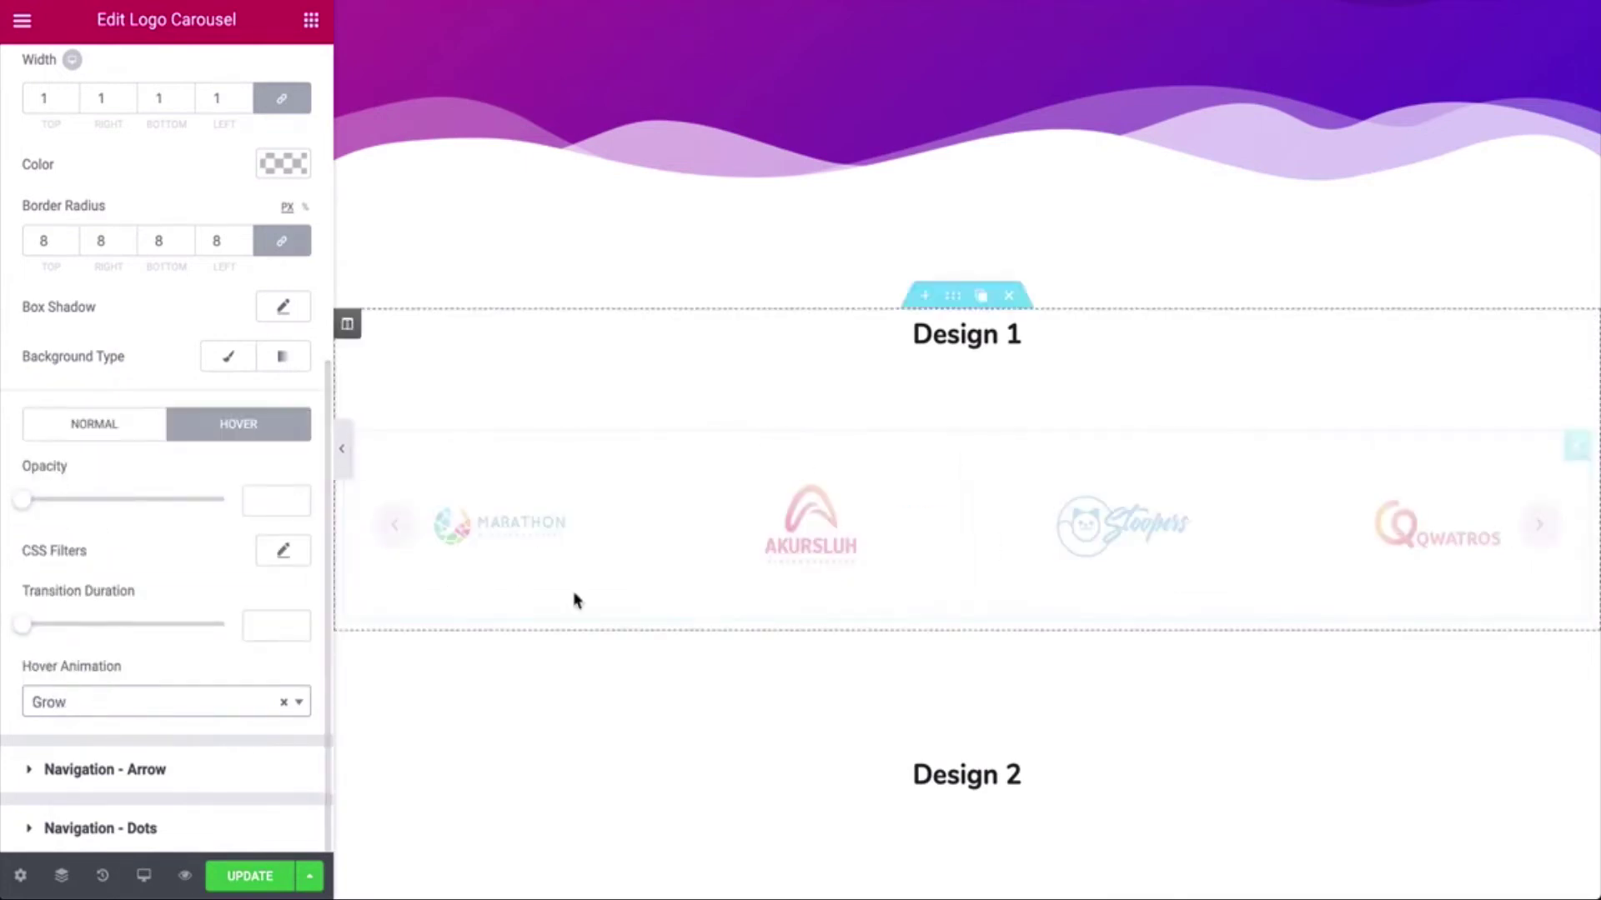
click(275, 556)
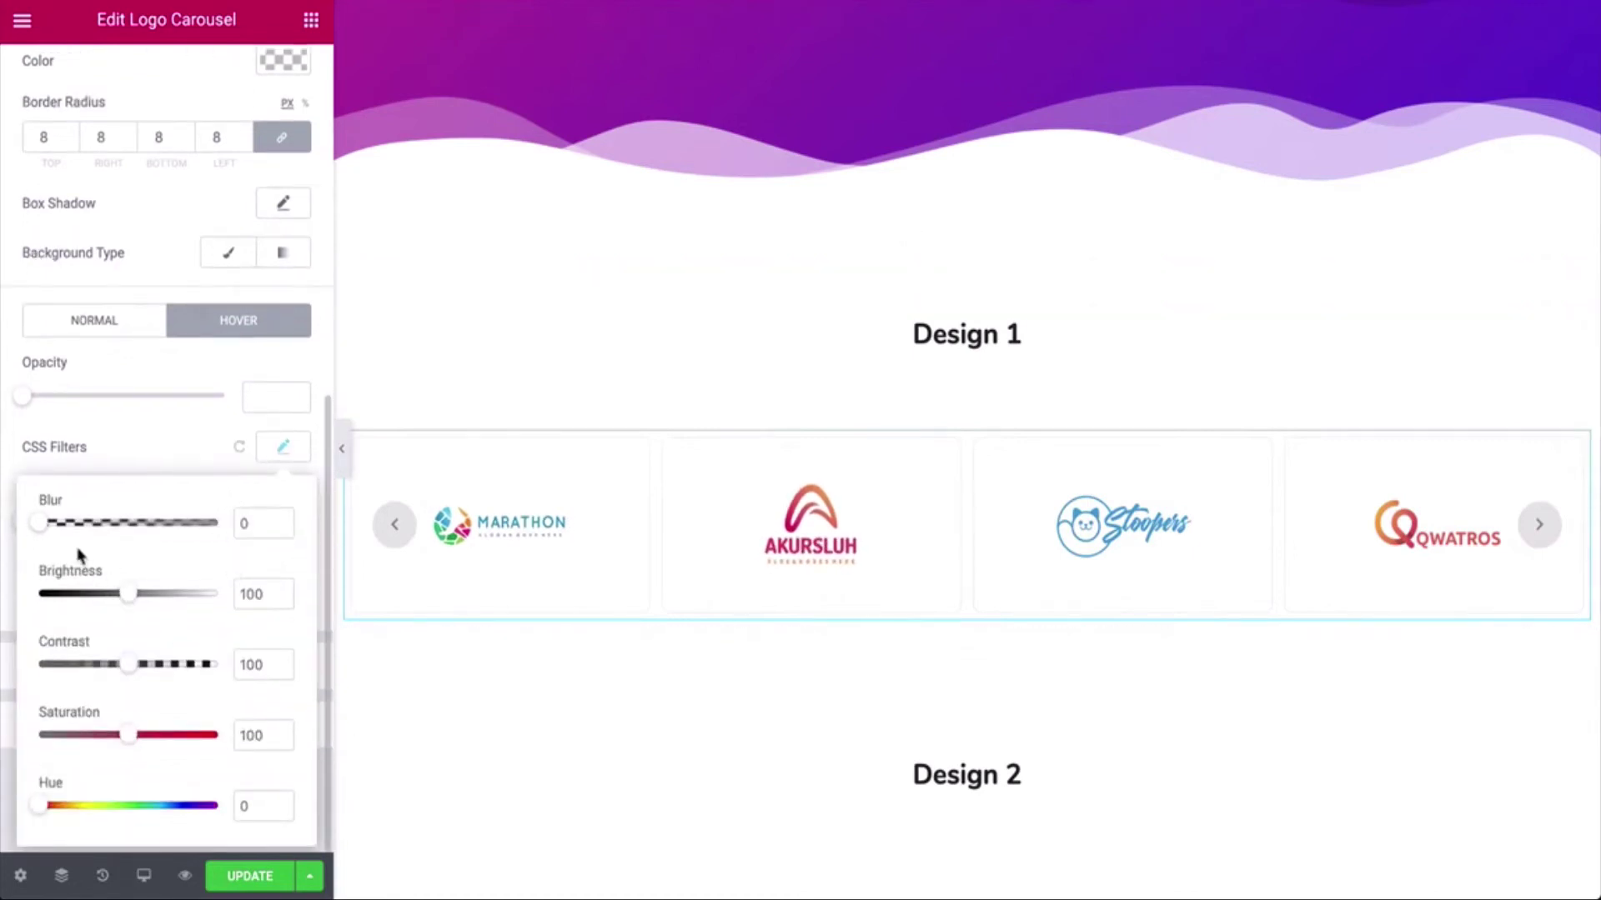
click(134, 484)
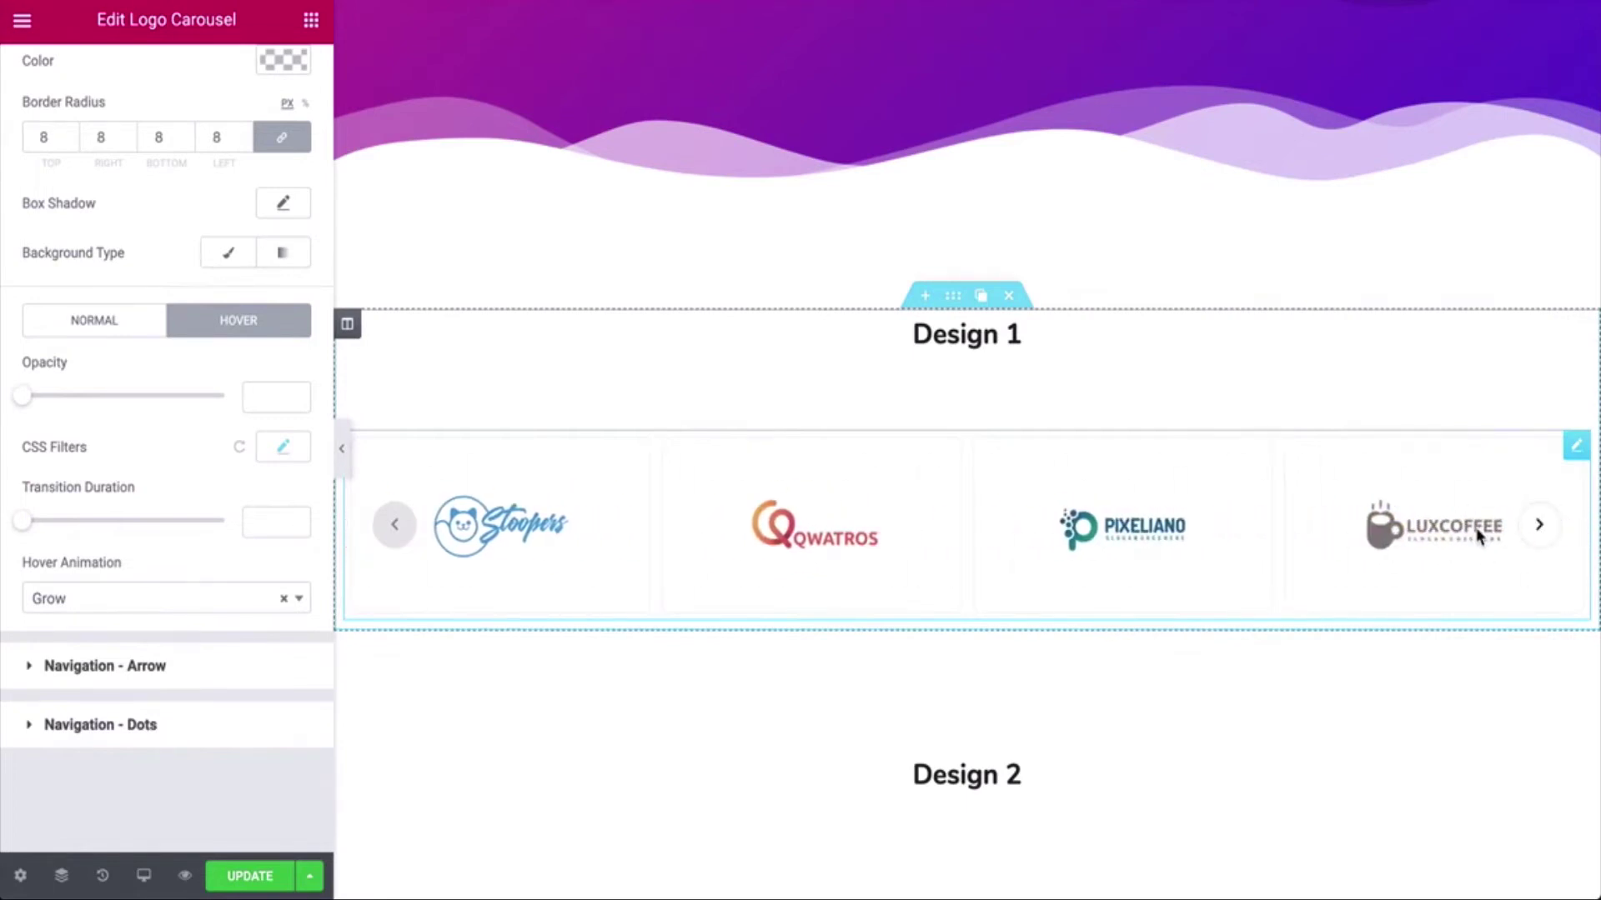
click(341, 448)
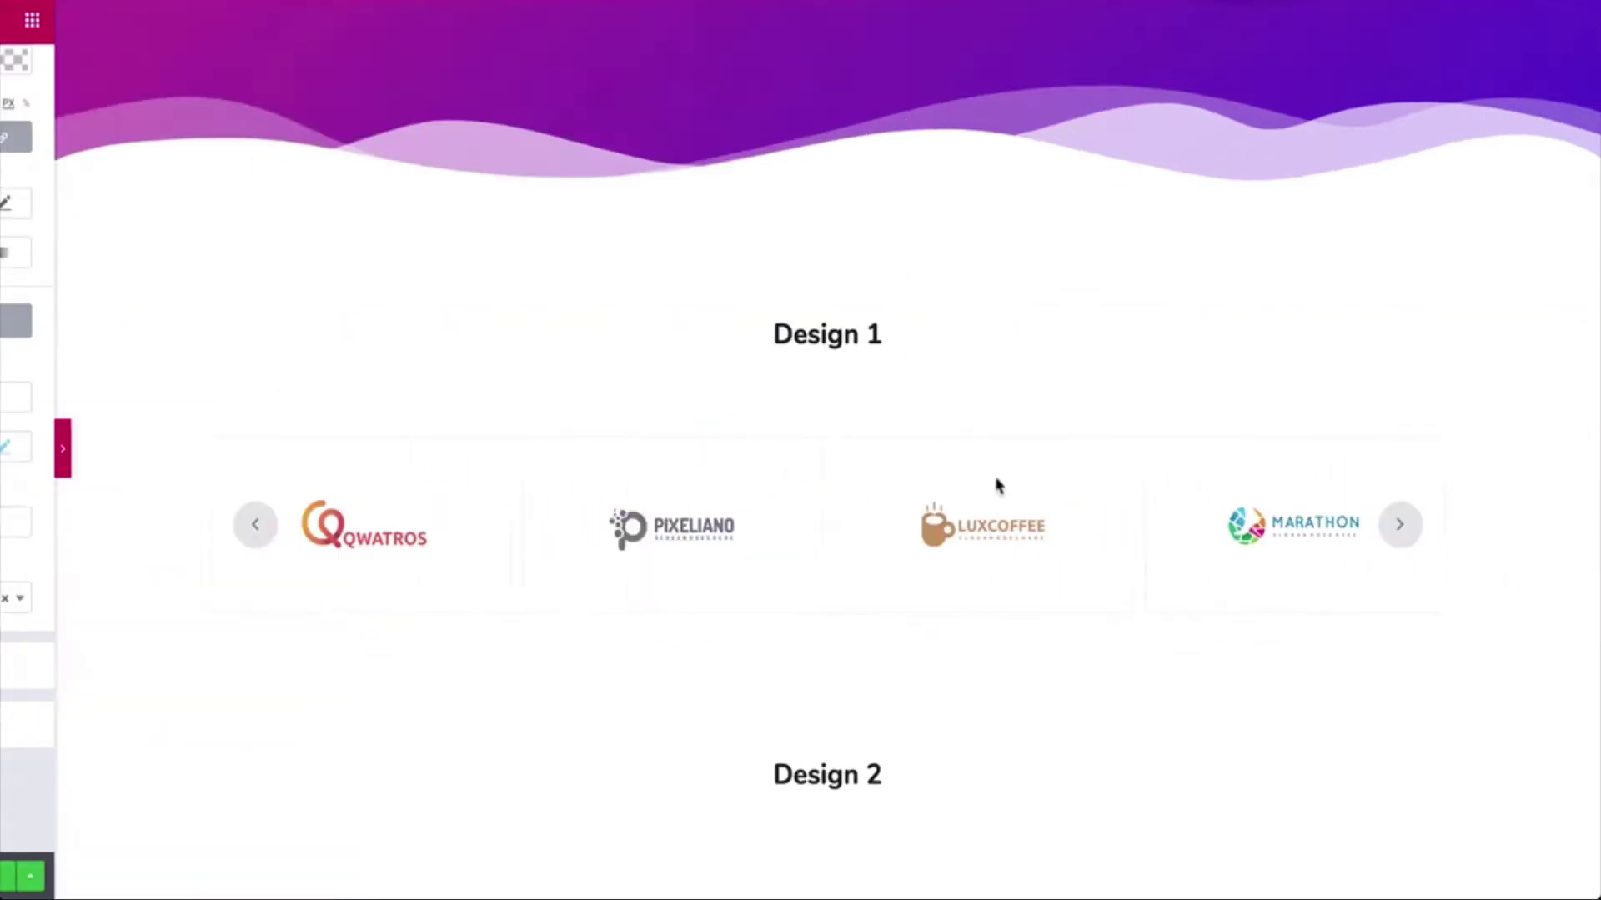
Preview the Design 2 and Design 3 carousels by advancing their slides.
scroll(1061, 494, down, 5)
scroll(1407, 453, down, 1)
click(1403, 430)
click(1402, 431)
click(1402, 430)
click(1404, 430)
scroll(1407, 433, down, 6)
click(1405, 497)
click(1404, 498)
click(1405, 498)
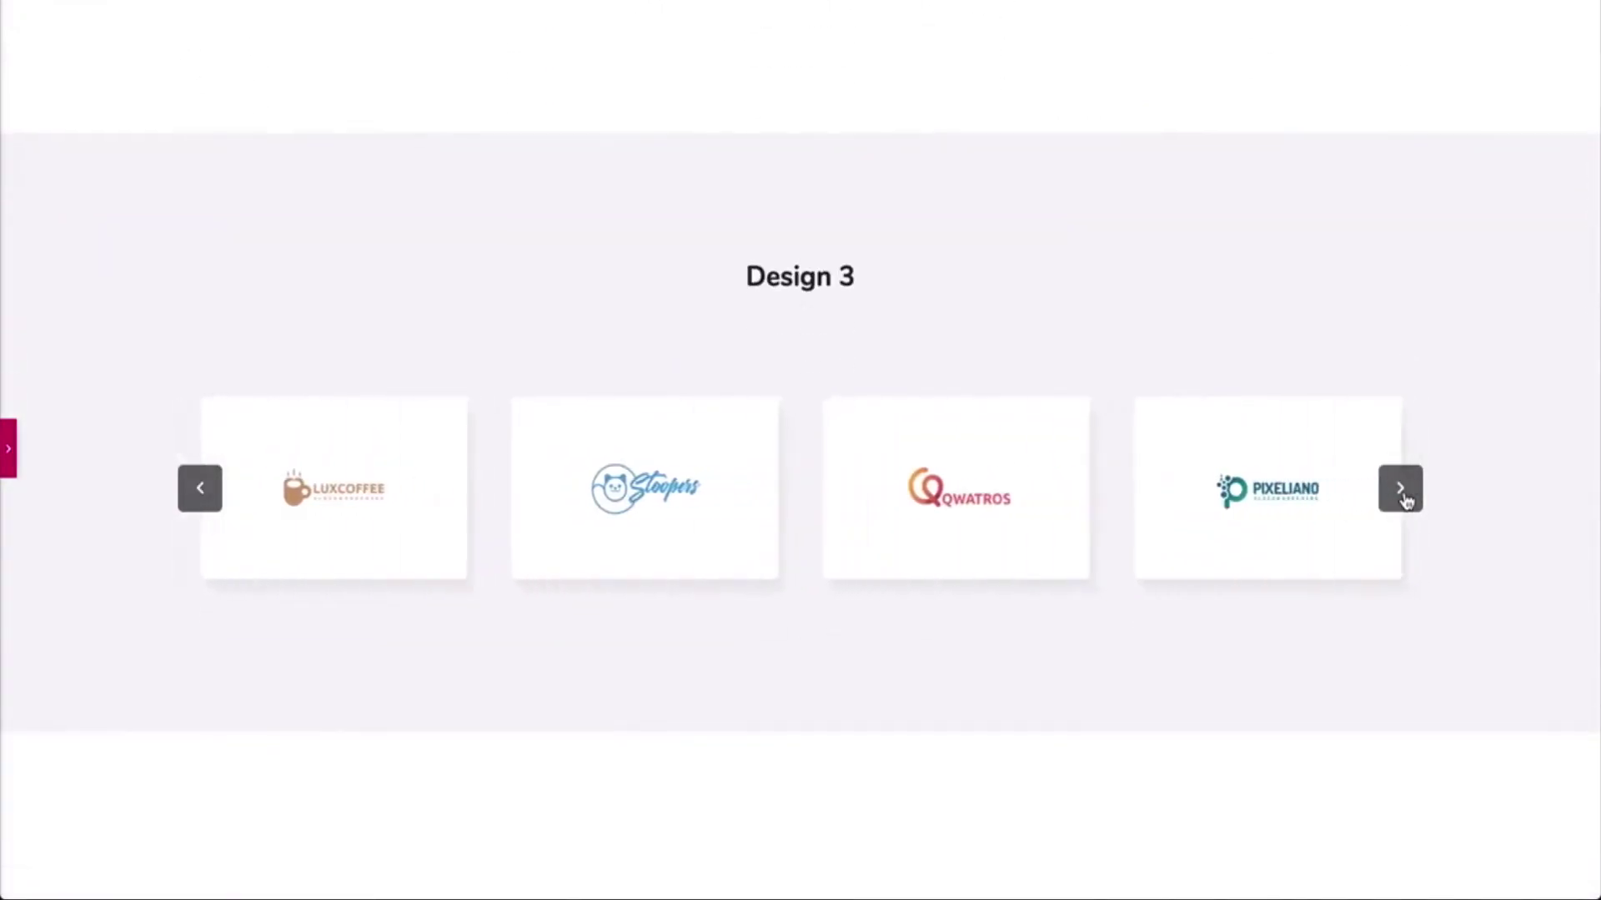
Advance the Design 5 and 6 carousels, jump Design 7 to its last slide, reach Design 8.
scroll(1406, 498, down, 7)
scroll(784, 492, down, 5)
click(830, 724)
click(830, 724)
click(830, 724)
click(830, 724)
scroll(869, 679, down, 9)
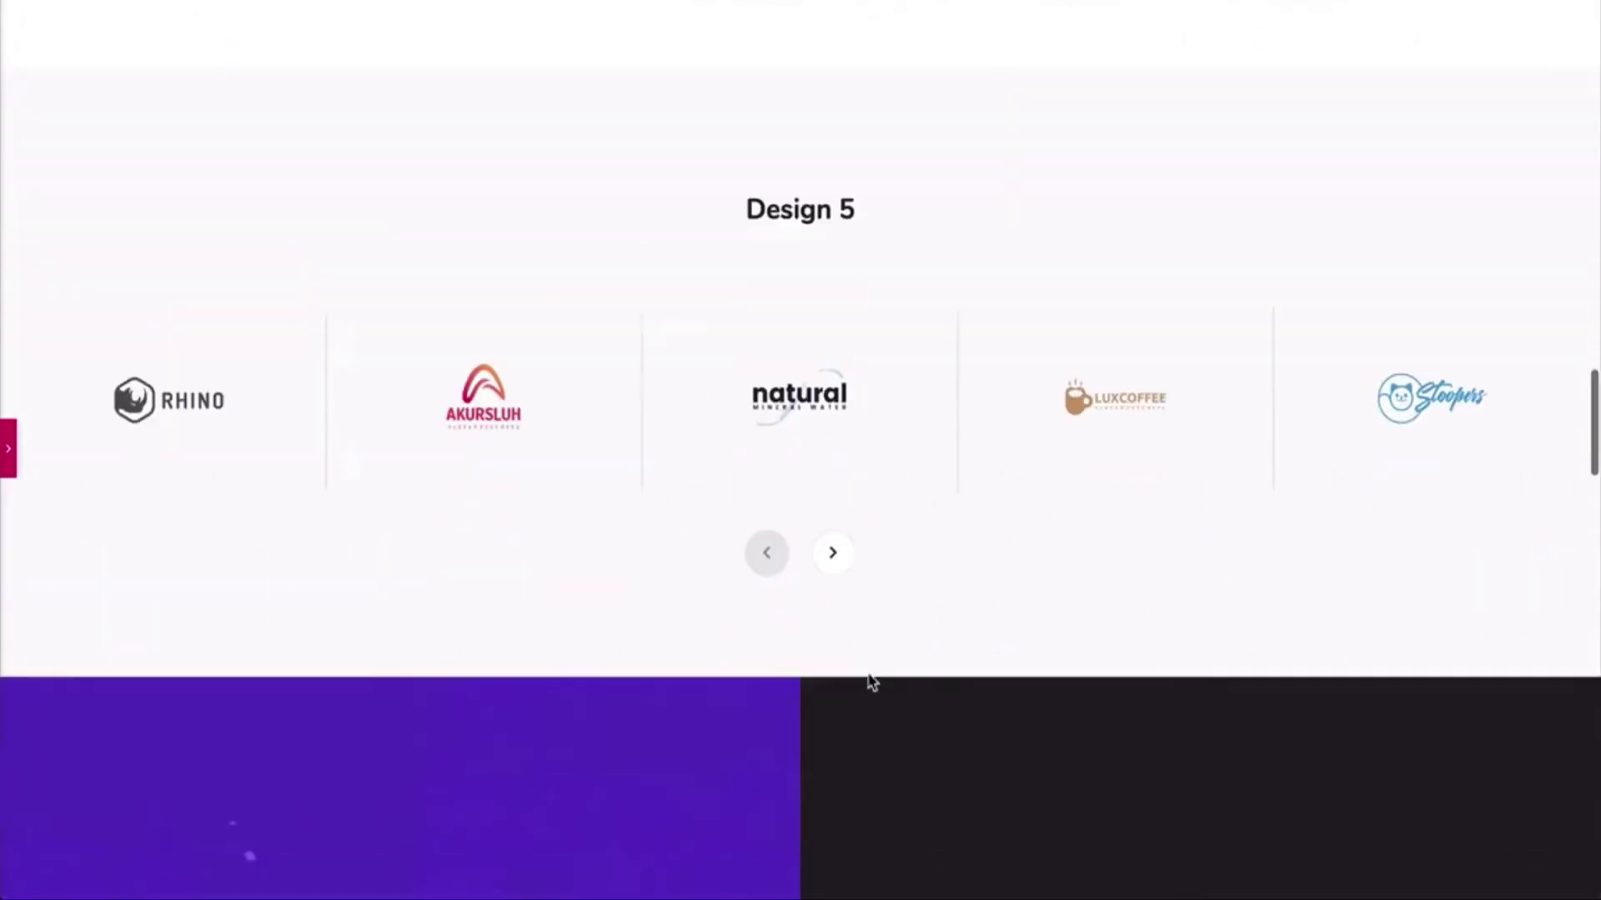
click(1534, 425)
click(1534, 425)
click(1534, 425)
scroll(923, 661, down, 7)
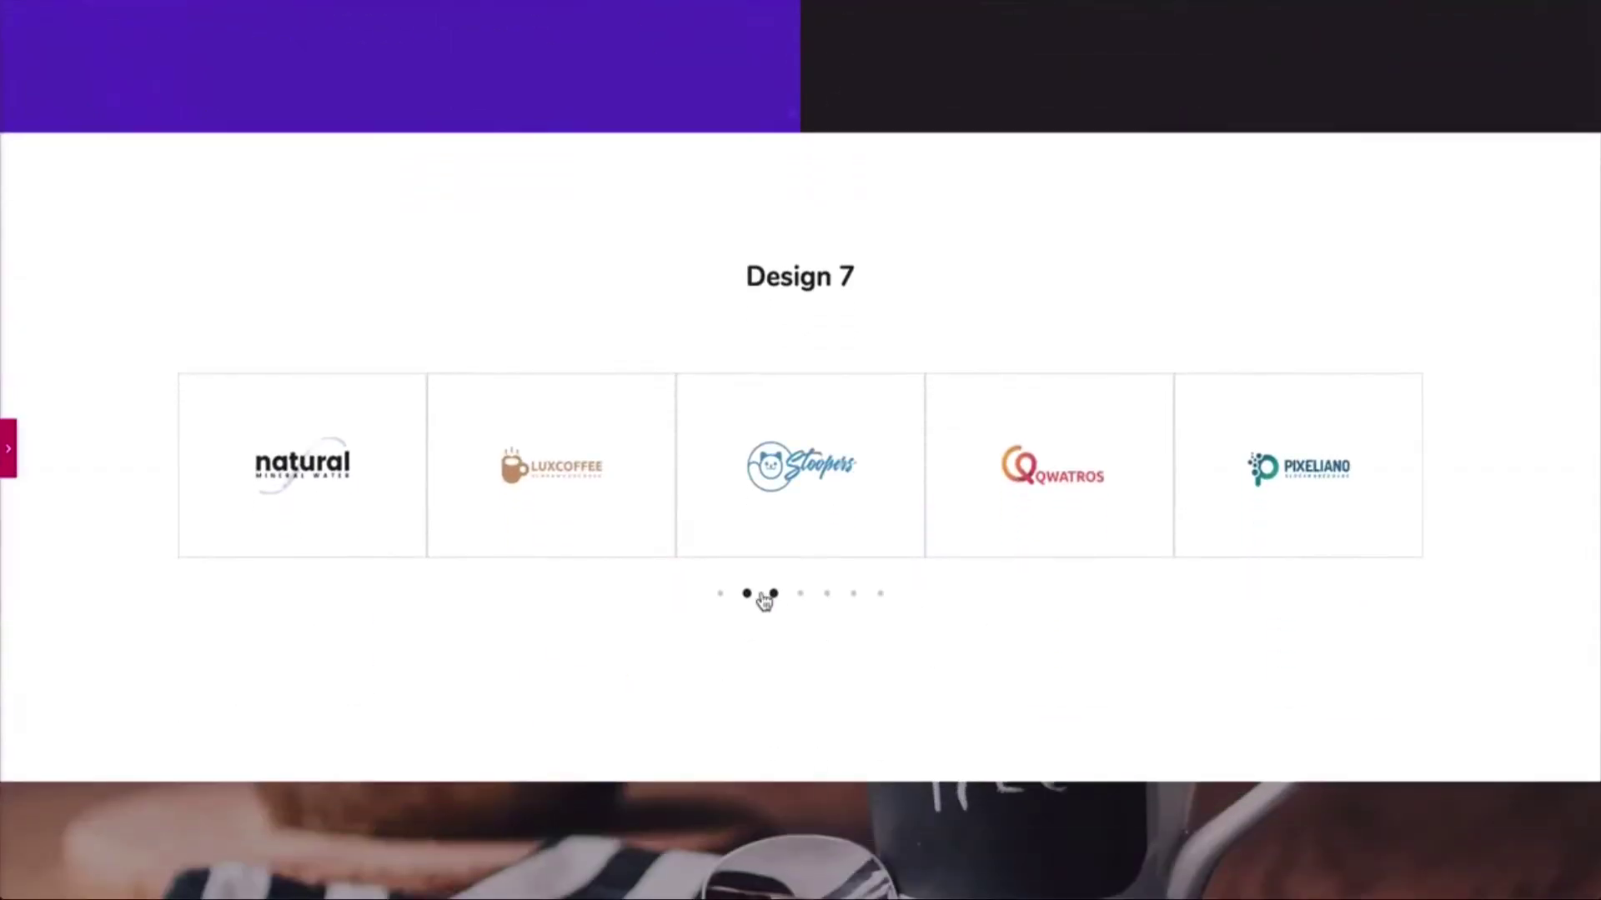
click(880, 593)
scroll(957, 594, down, 3)
scroll(959, 602, down, 6)
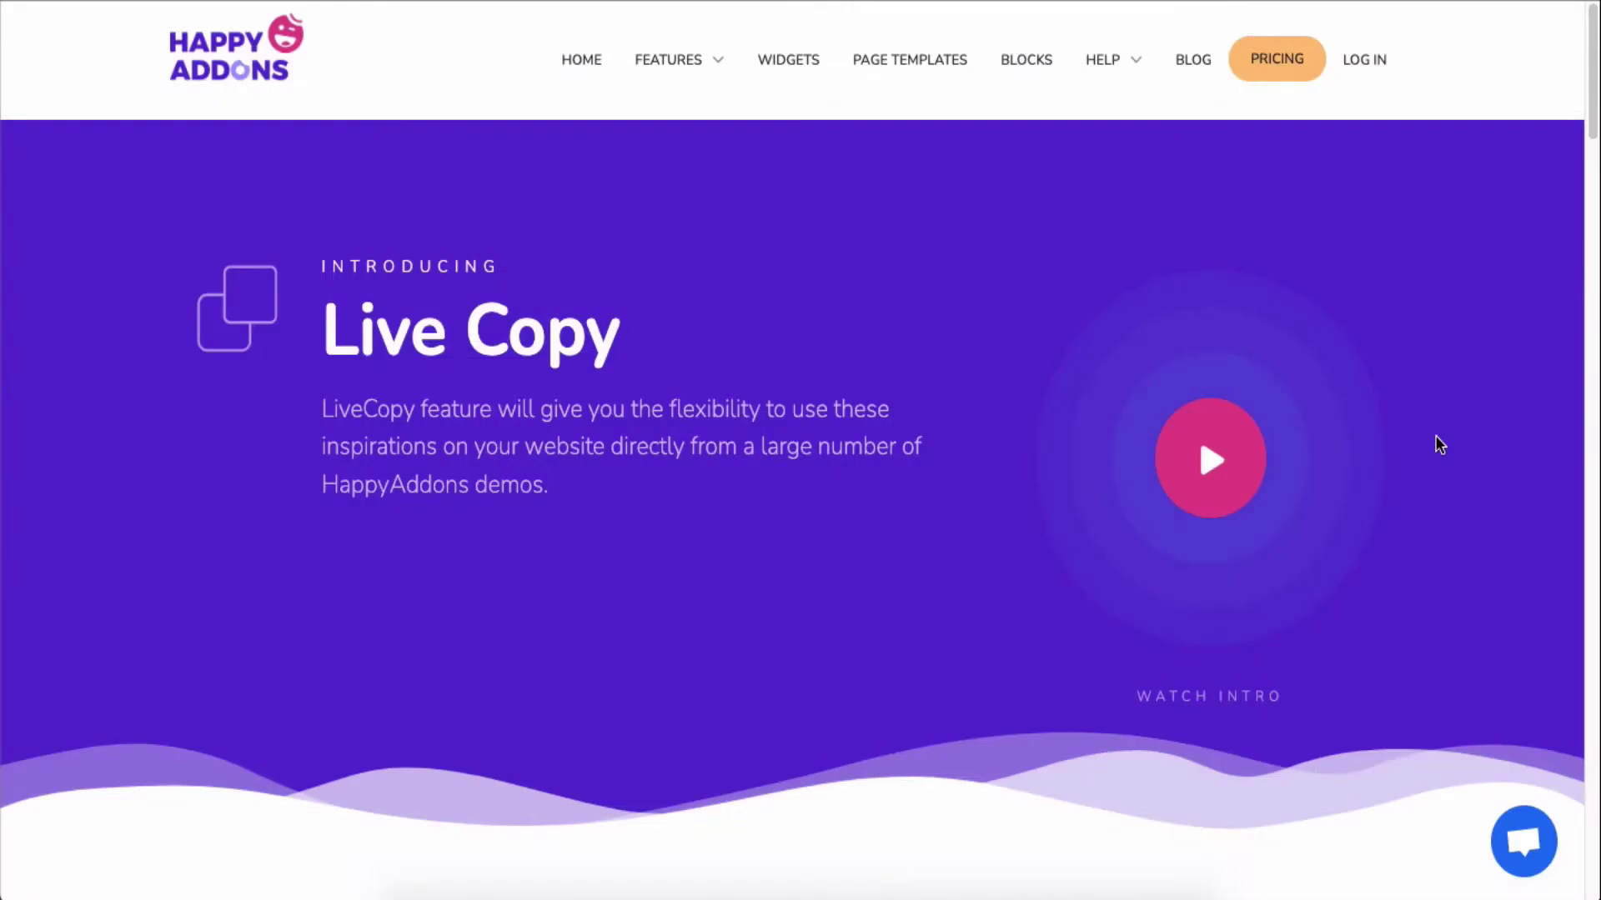
Scroll the demo showcase down to Design 6 and live-copy its section.
scroll(1436, 444, down, 4)
scroll(1436, 444, down, 15)
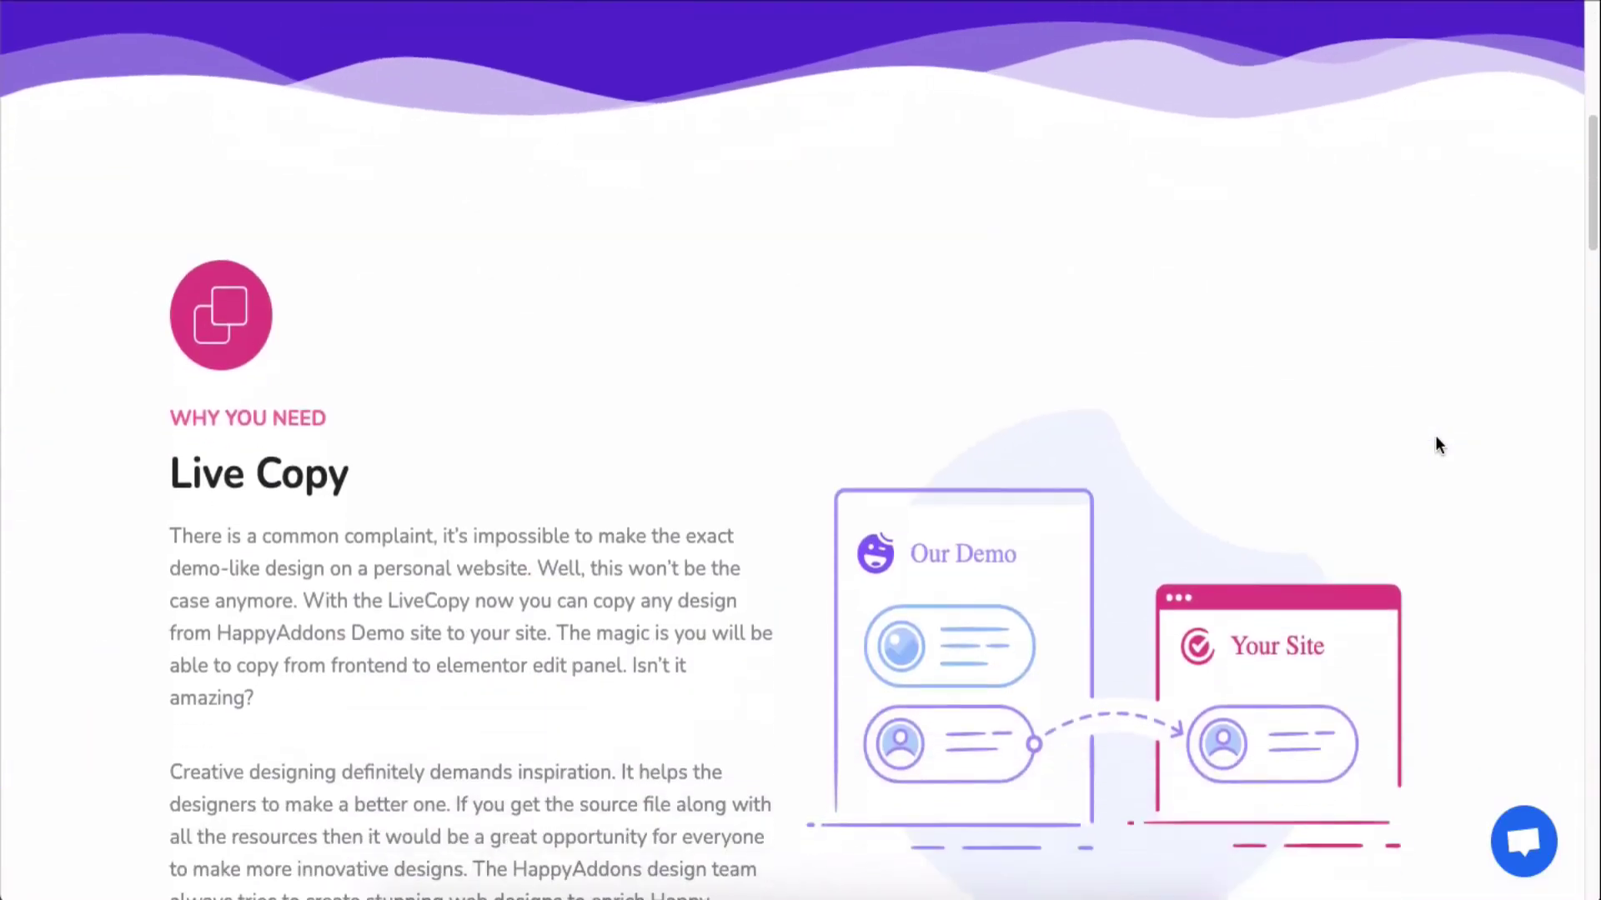
scroll(1435, 444, down, 15)
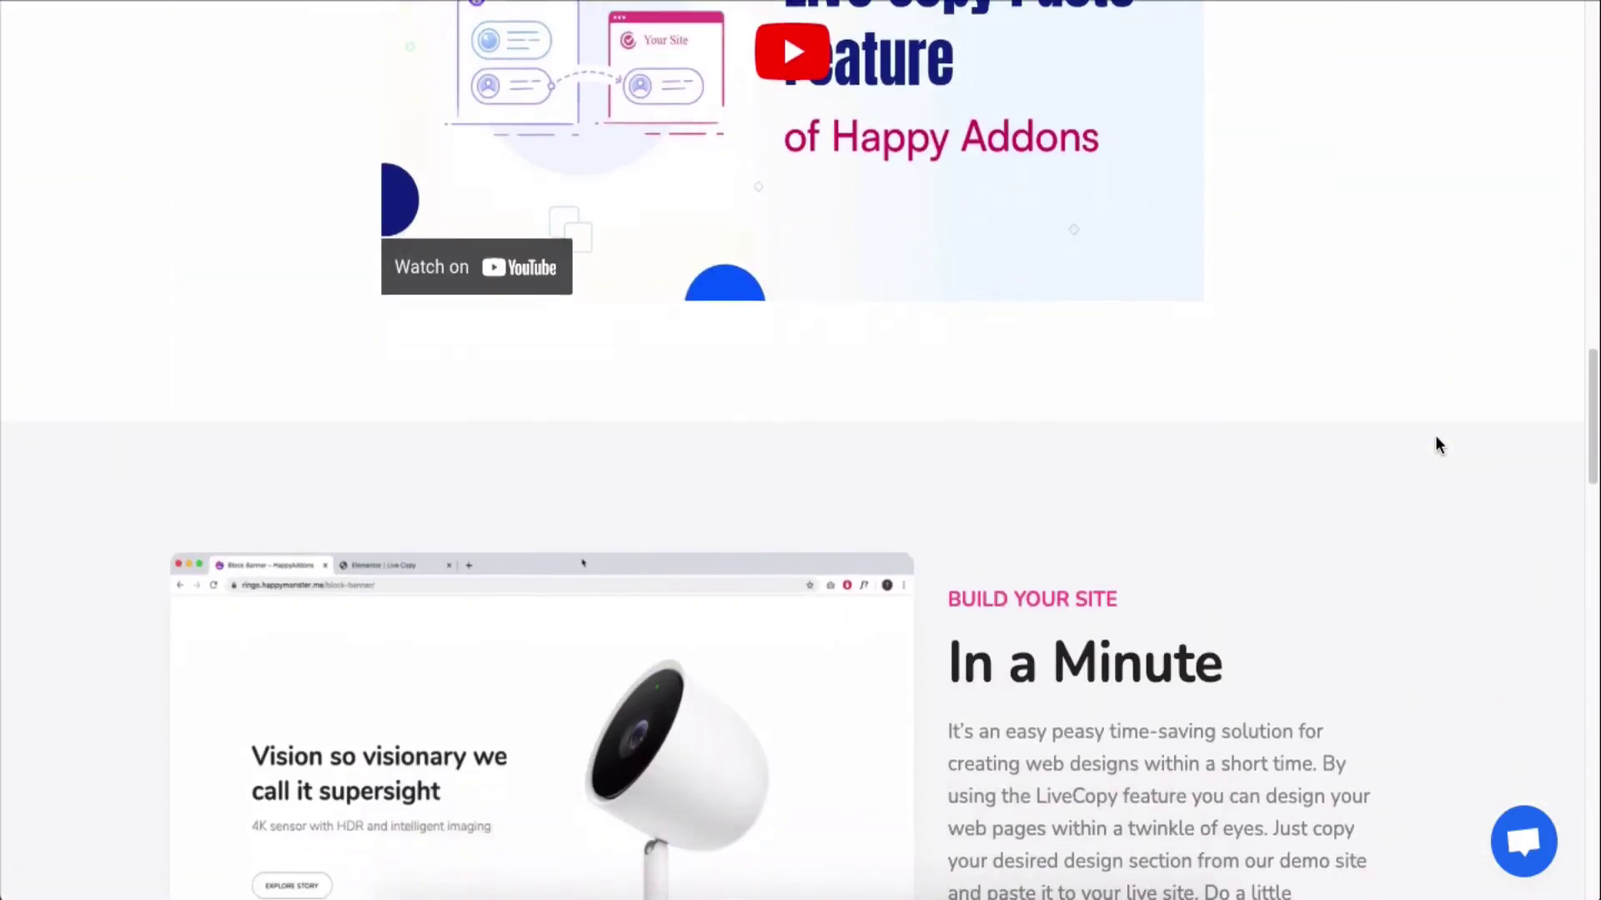
scroll(1436, 445, down, 7)
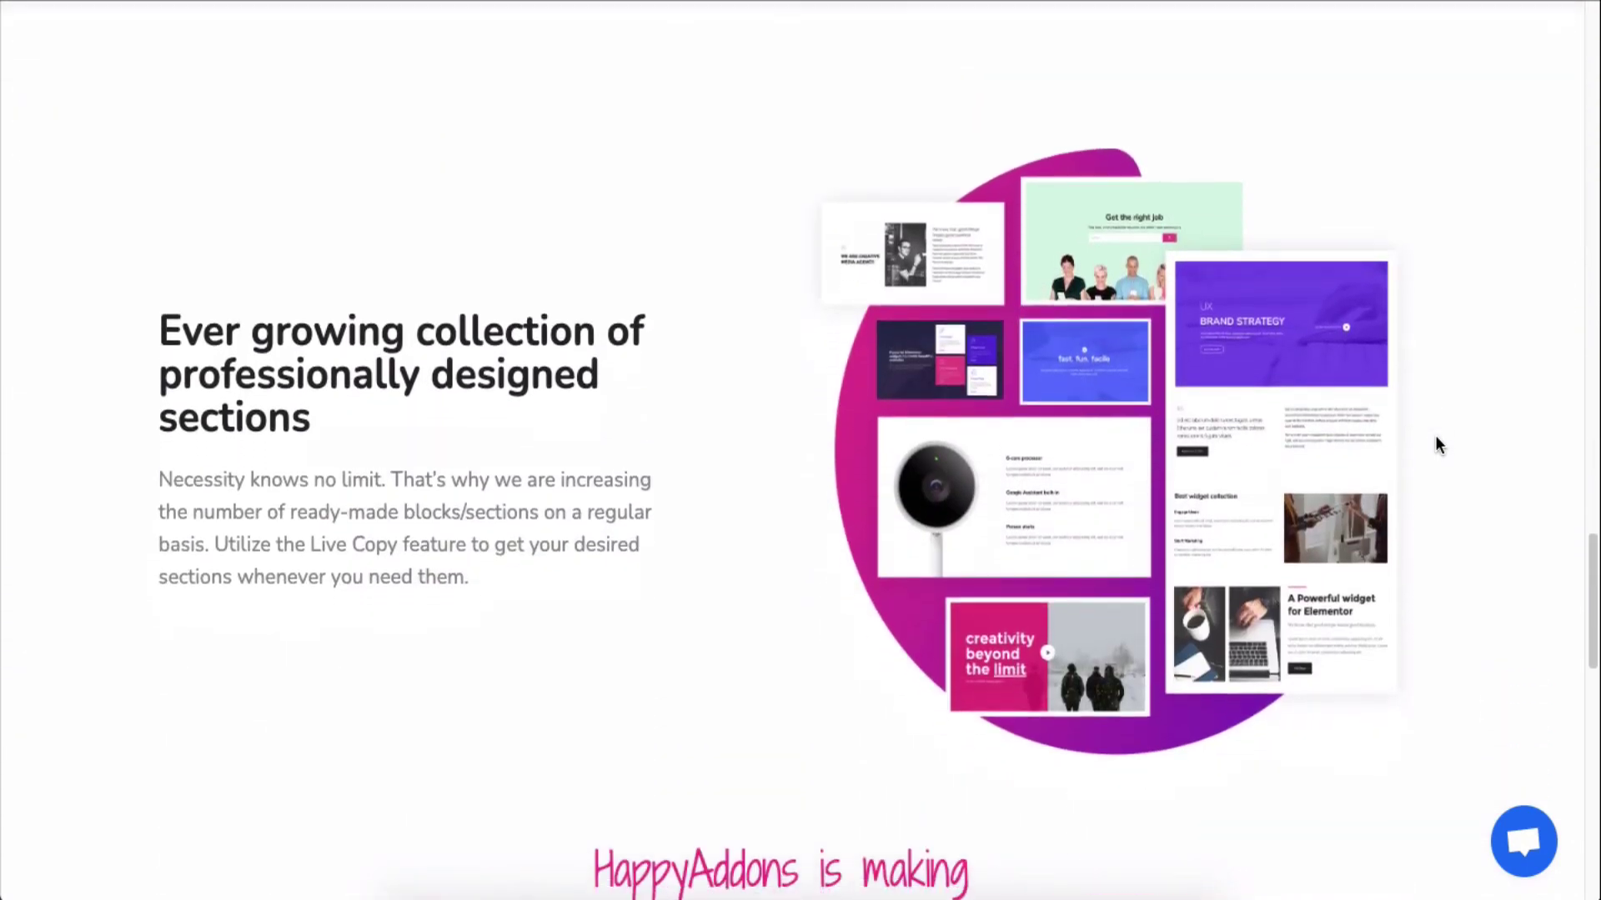
scroll(1436, 444, up, 1)
scroll(1436, 444, up, 20)
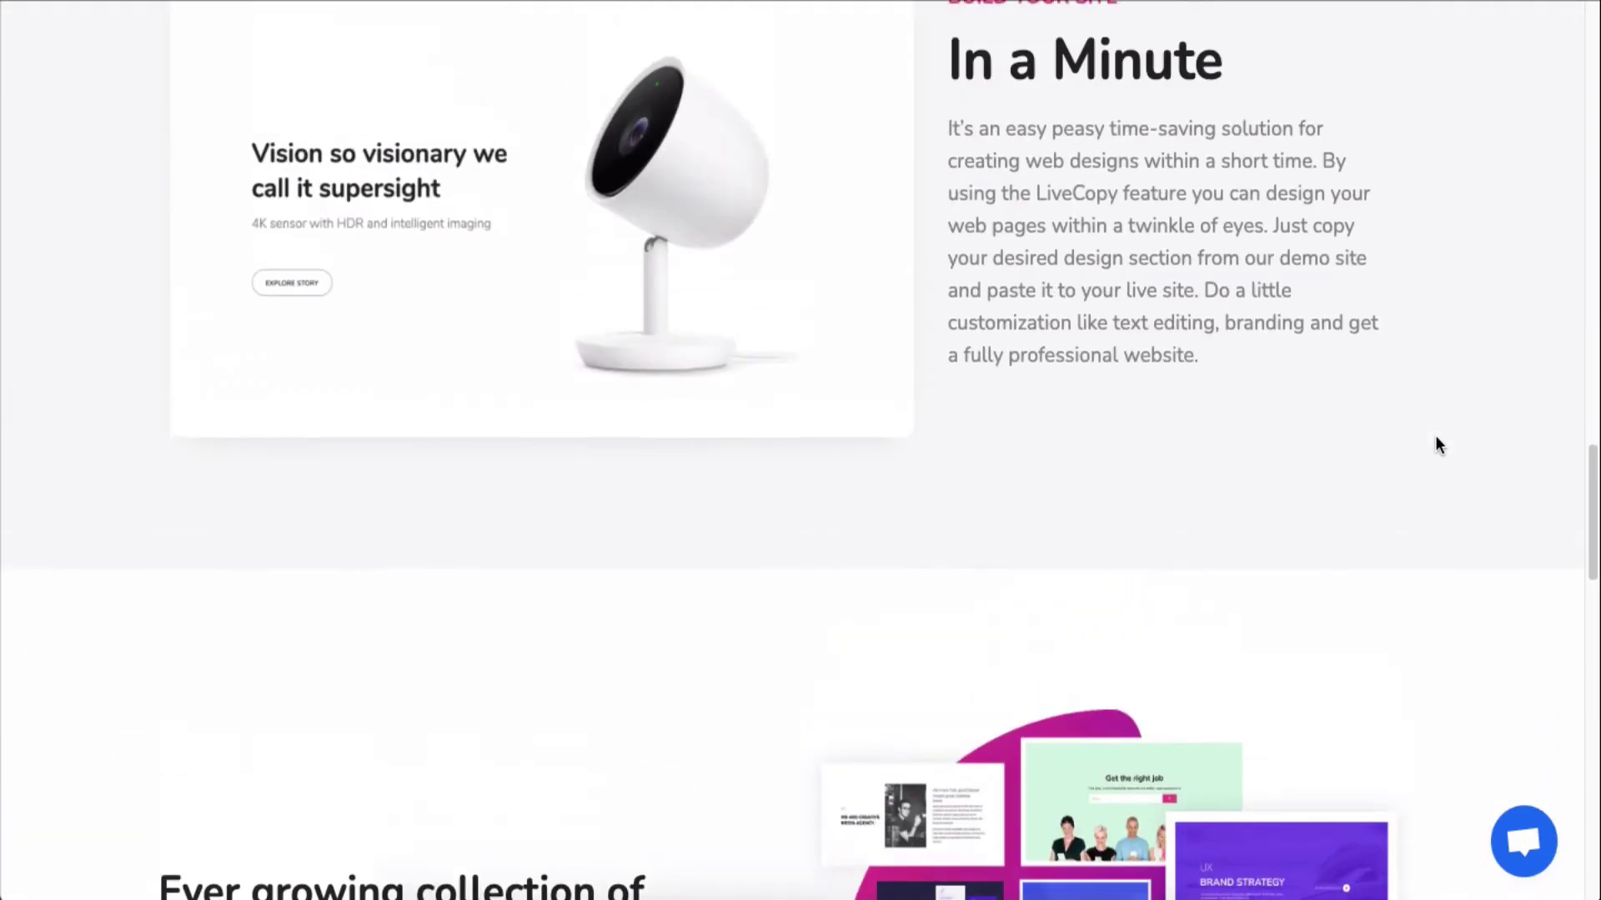
scroll(1438, 445, up, 10)
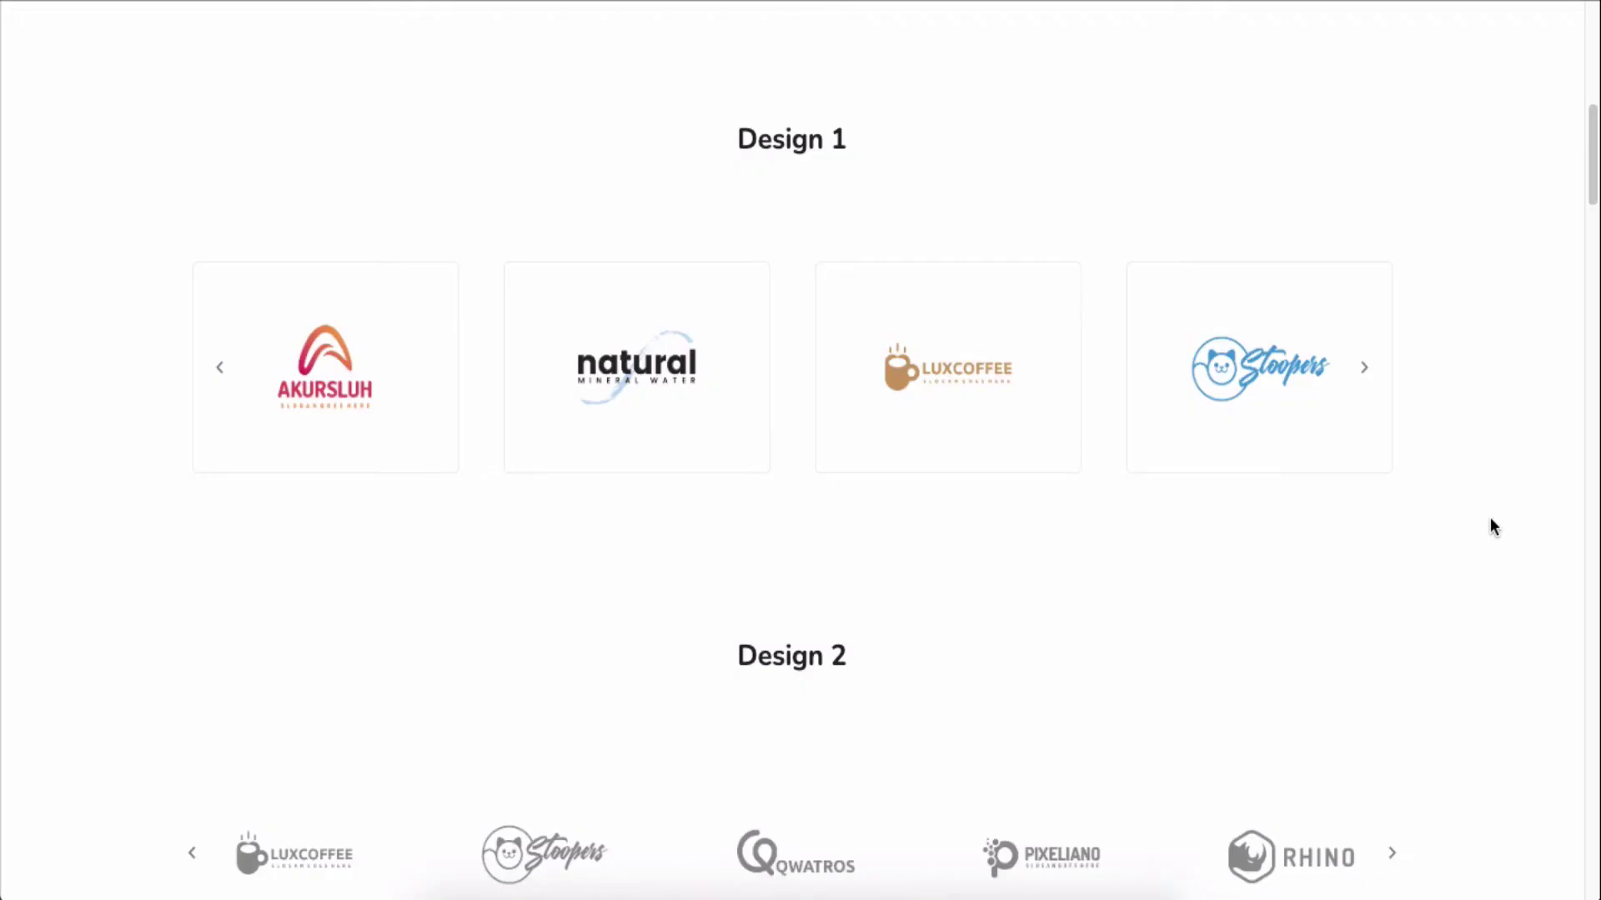
scroll(1490, 520, down, 14)
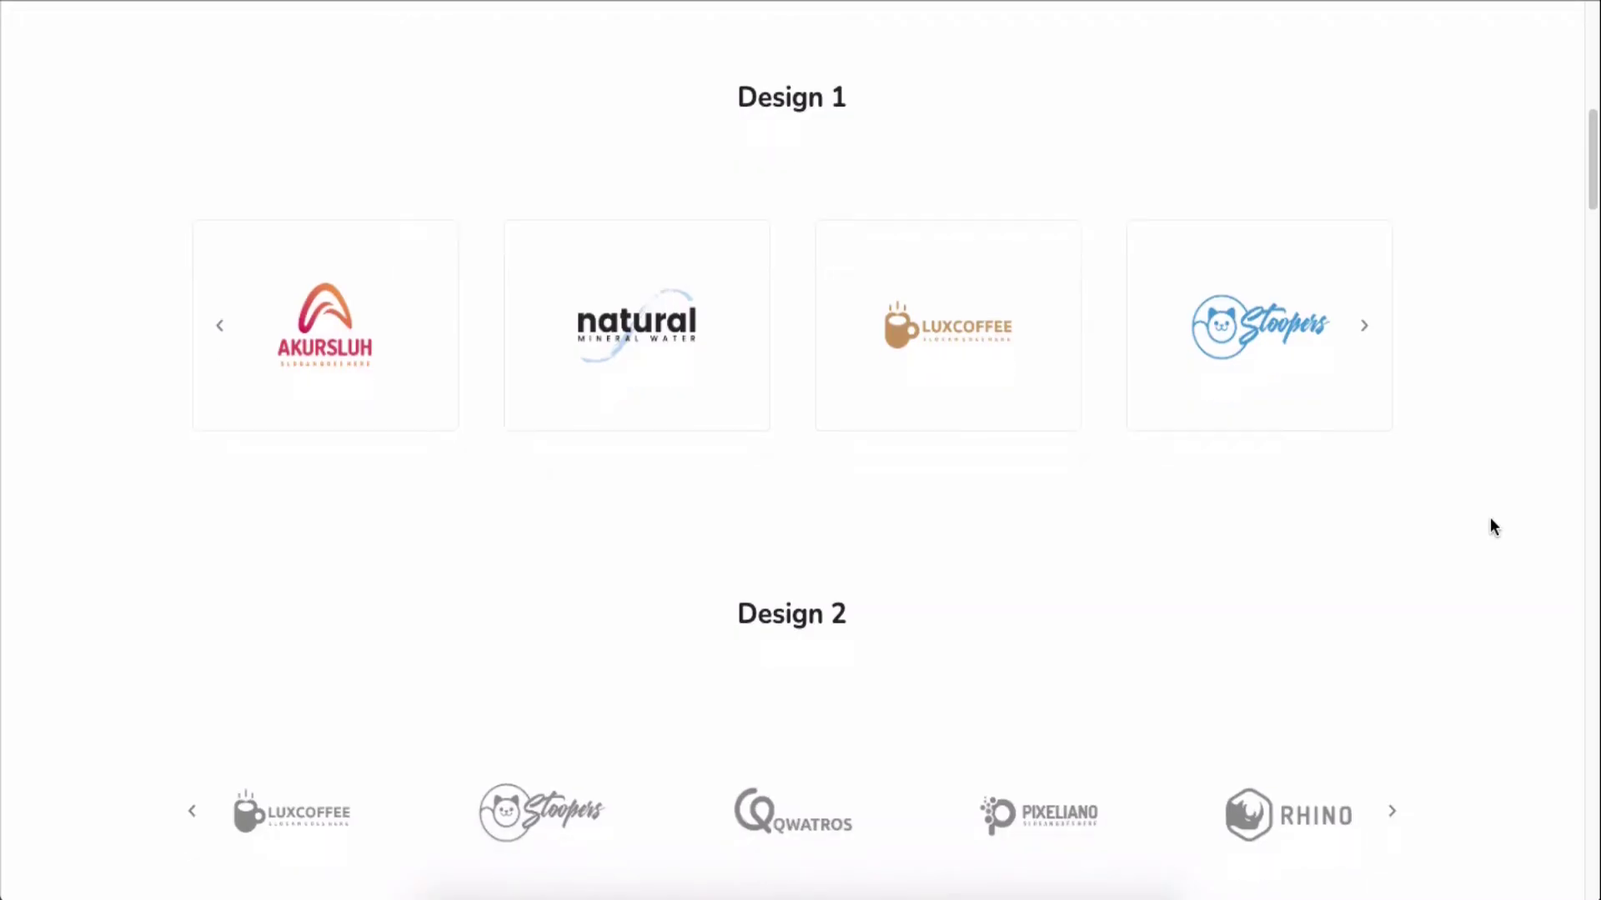
scroll(1492, 526, down, 20)
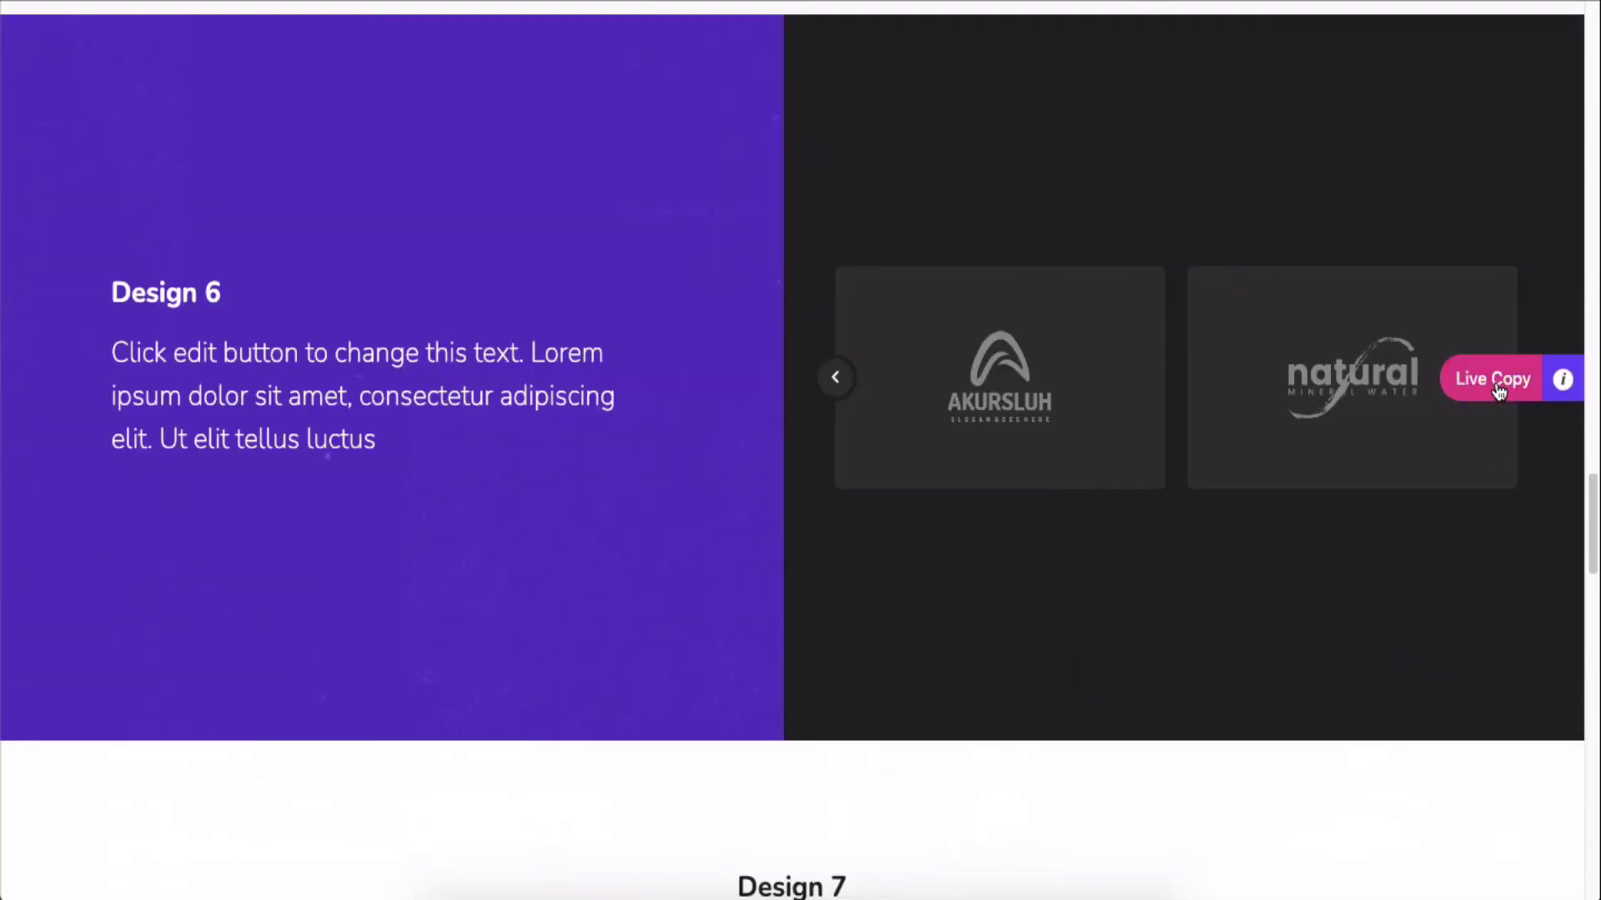
click(1499, 389)
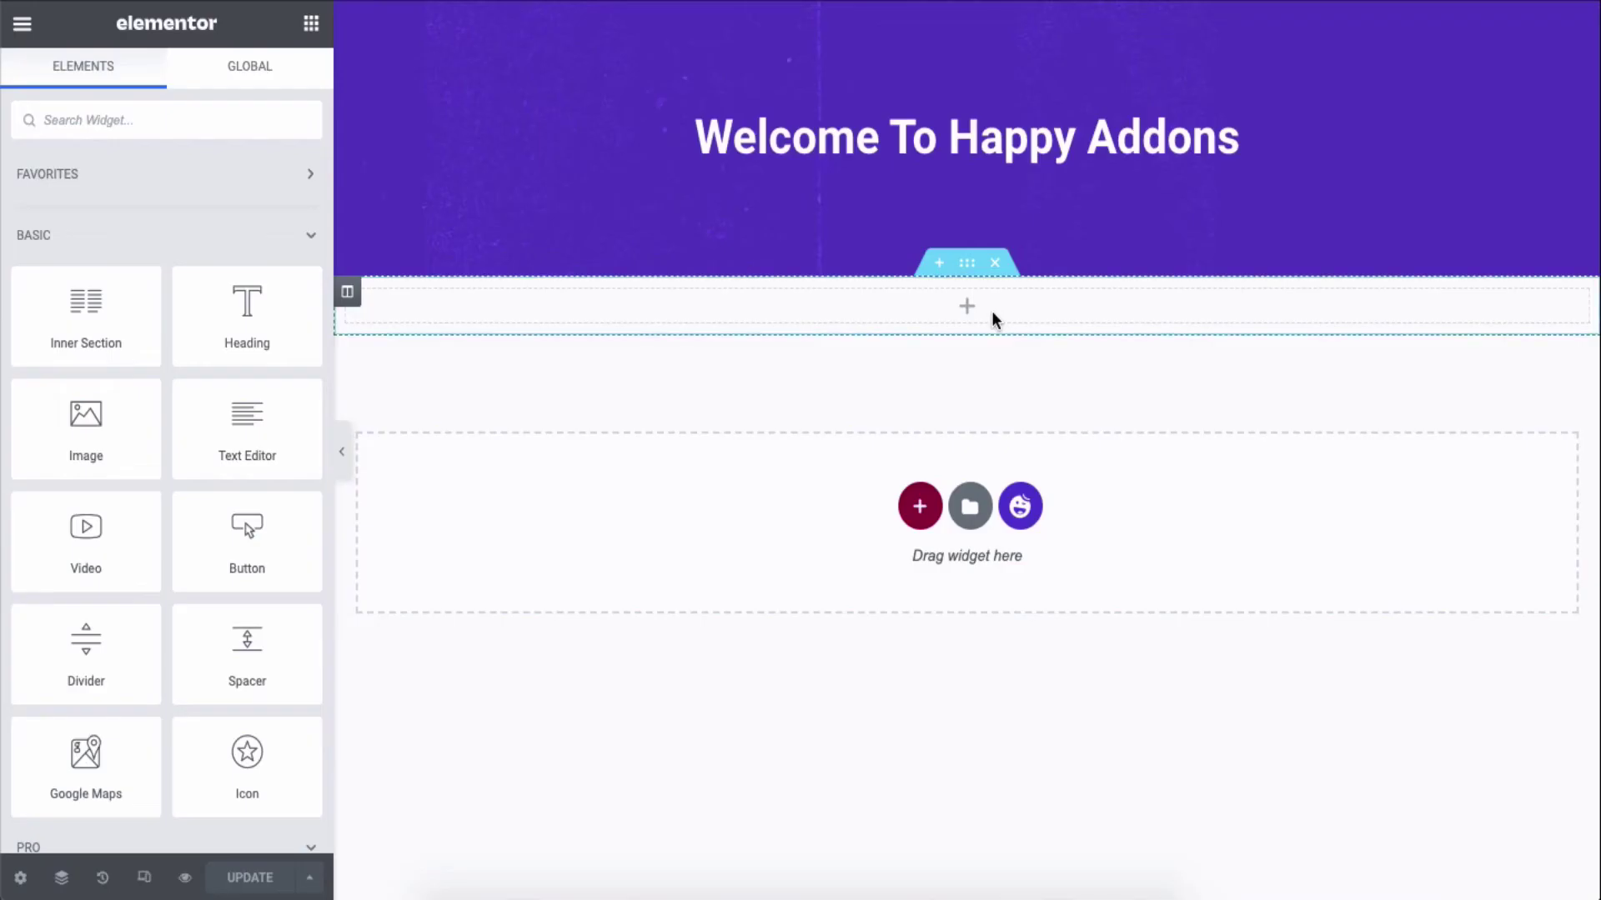
Paste the live-copied Design 6 section into the empty column and select its carousel.
right_click(992, 312)
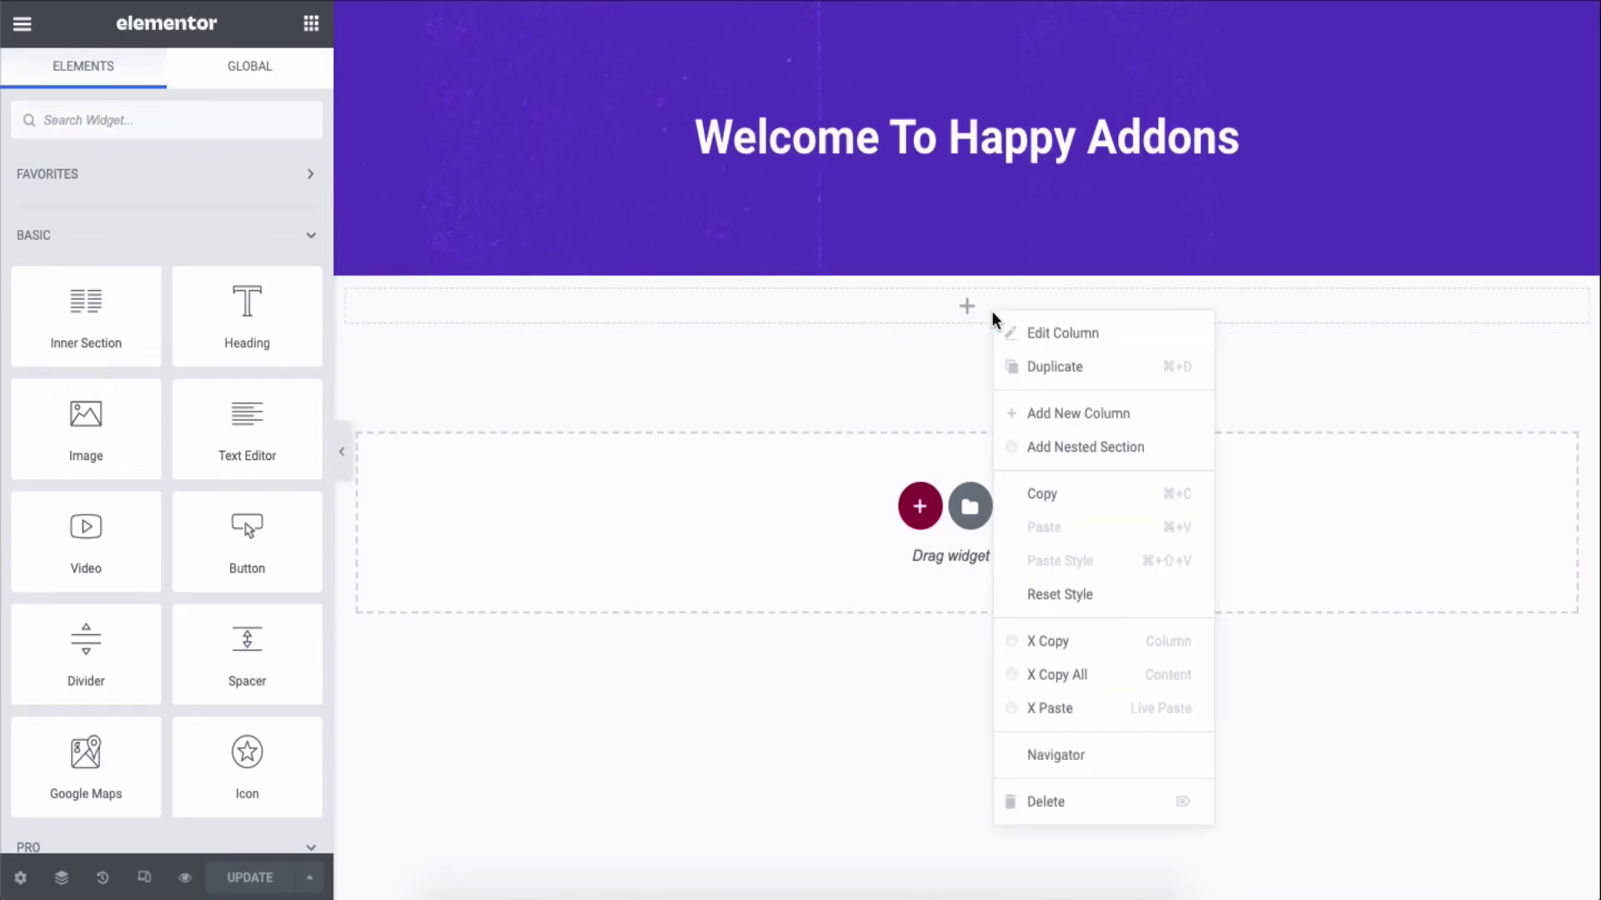
click(1066, 710)
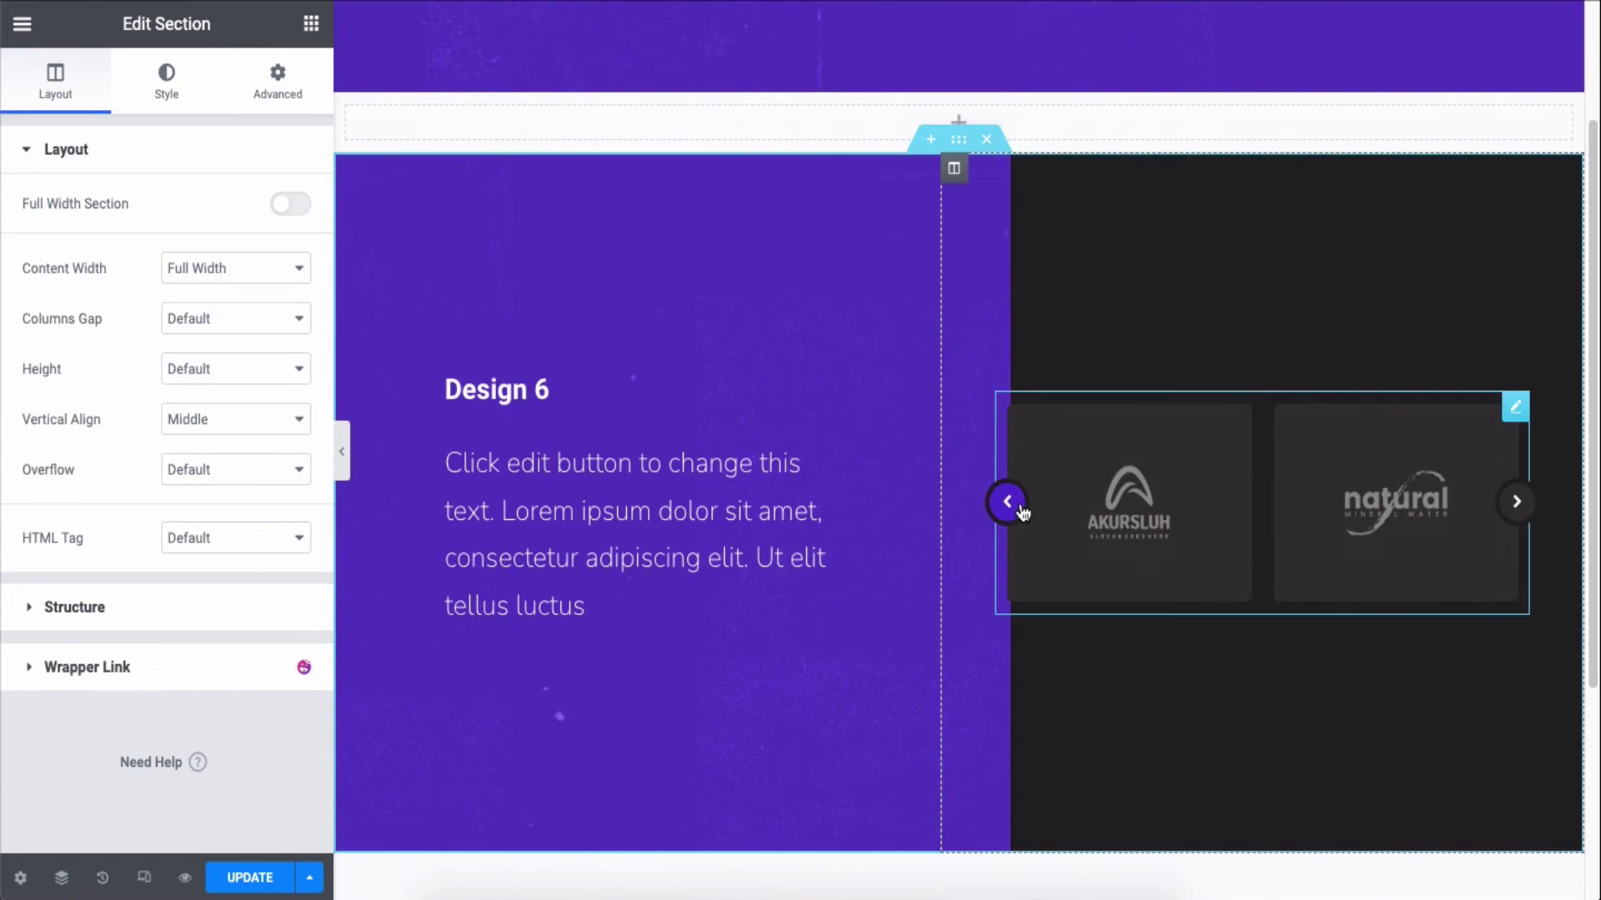
click(1019, 507)
Check the full page without the panel, then switch on the responsive device preview.
click(343, 451)
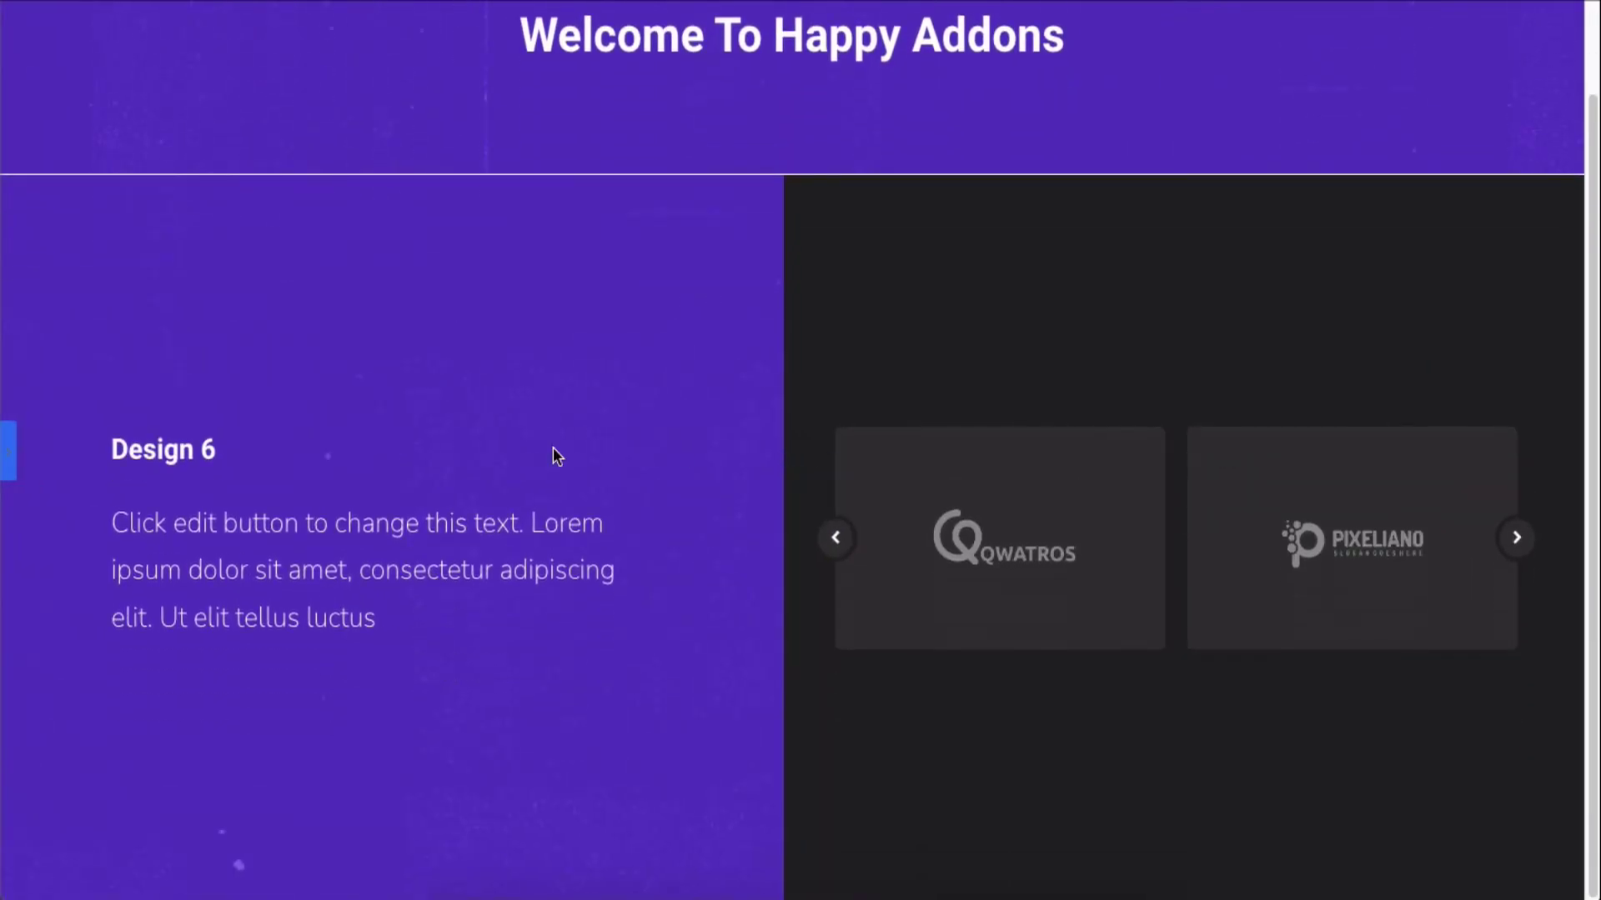
click(8, 455)
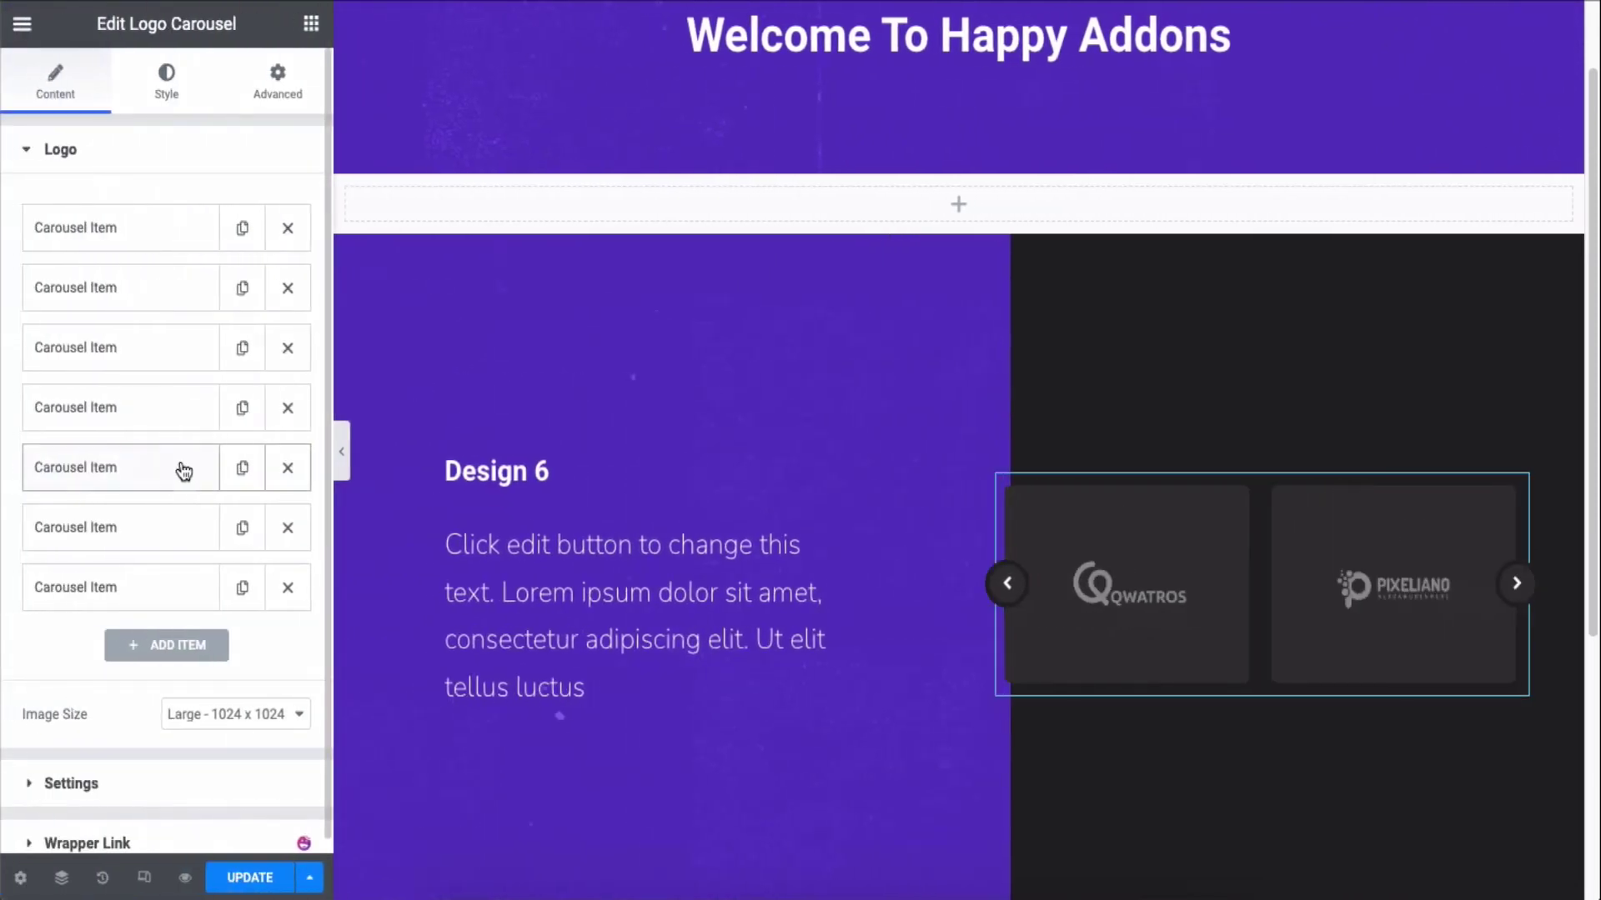
click(145, 879)
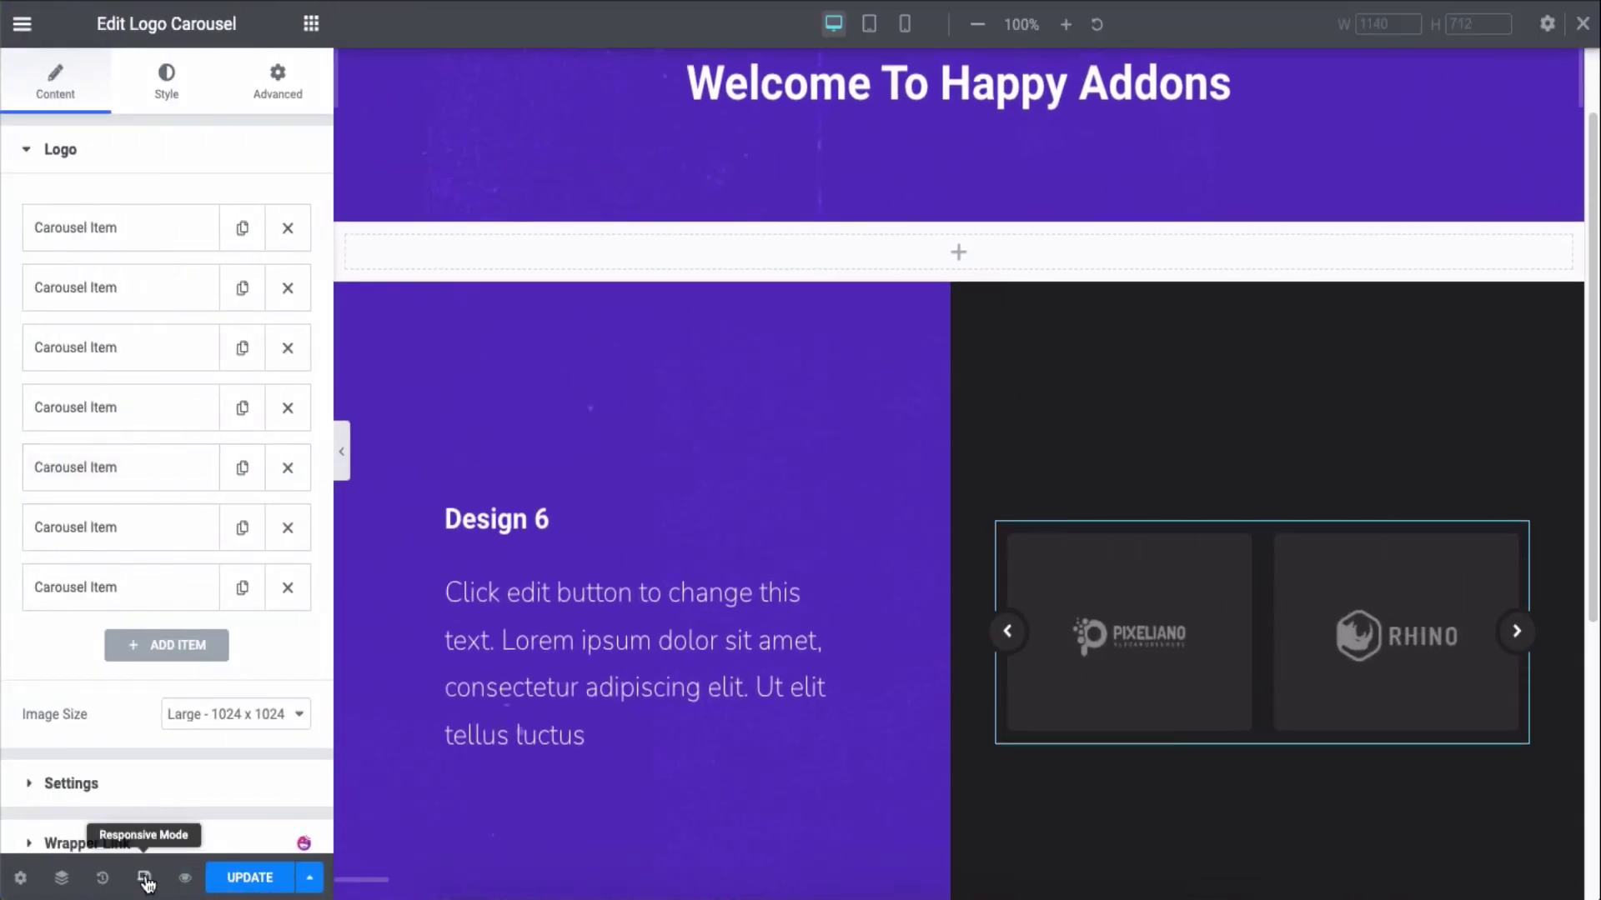
Preview the page at tablet width with the panel hidden, advancing the carousel twice.
click(344, 455)
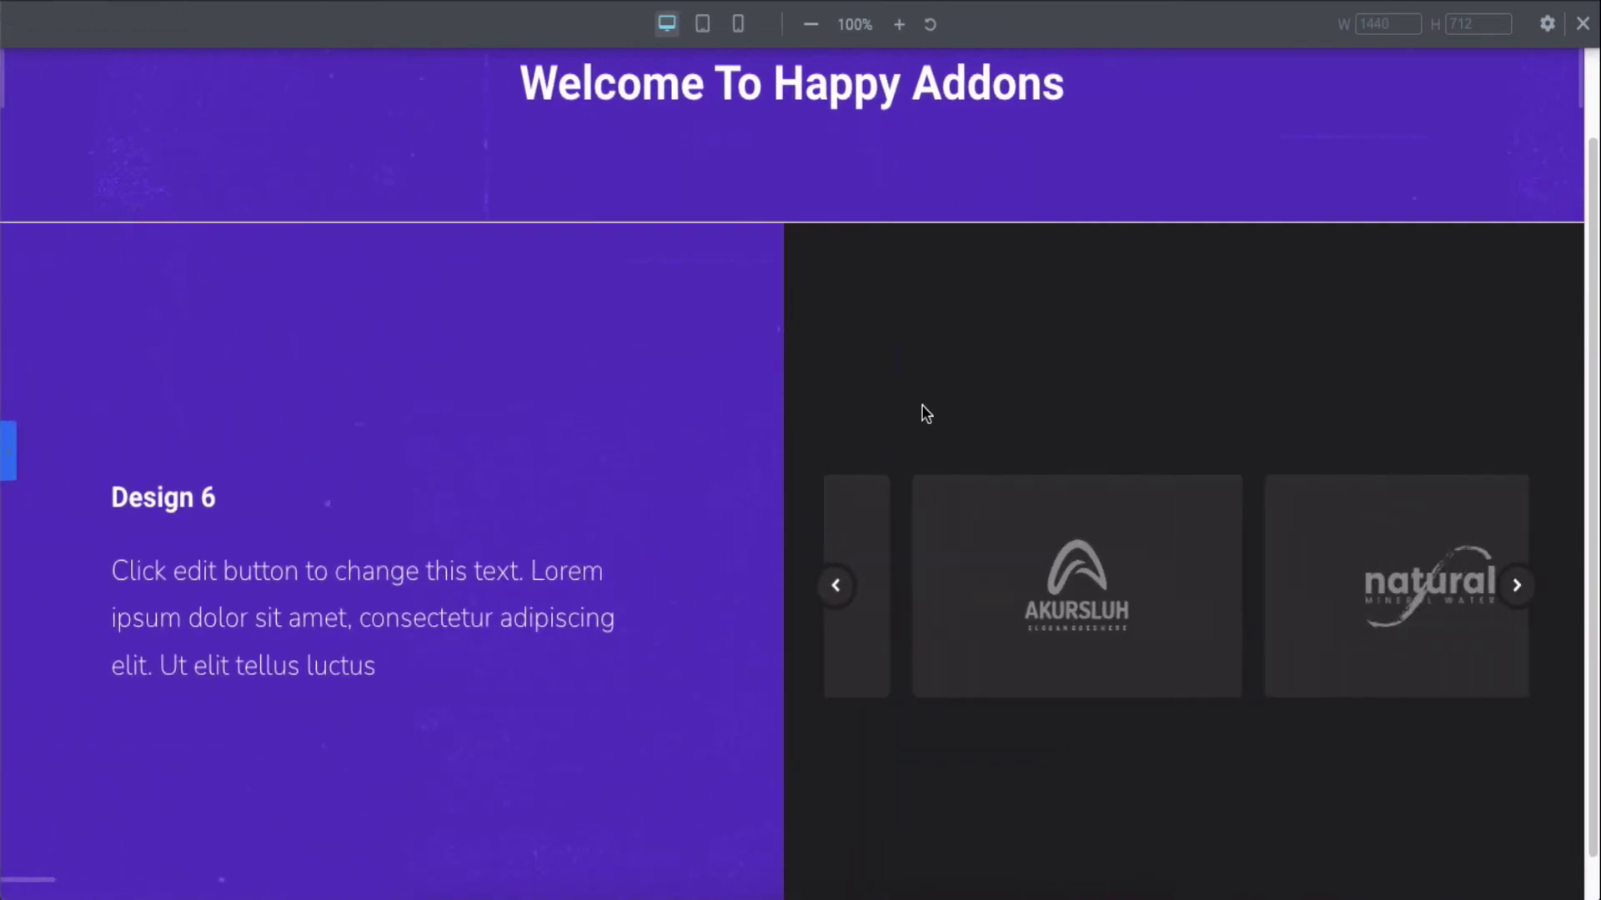
click(703, 34)
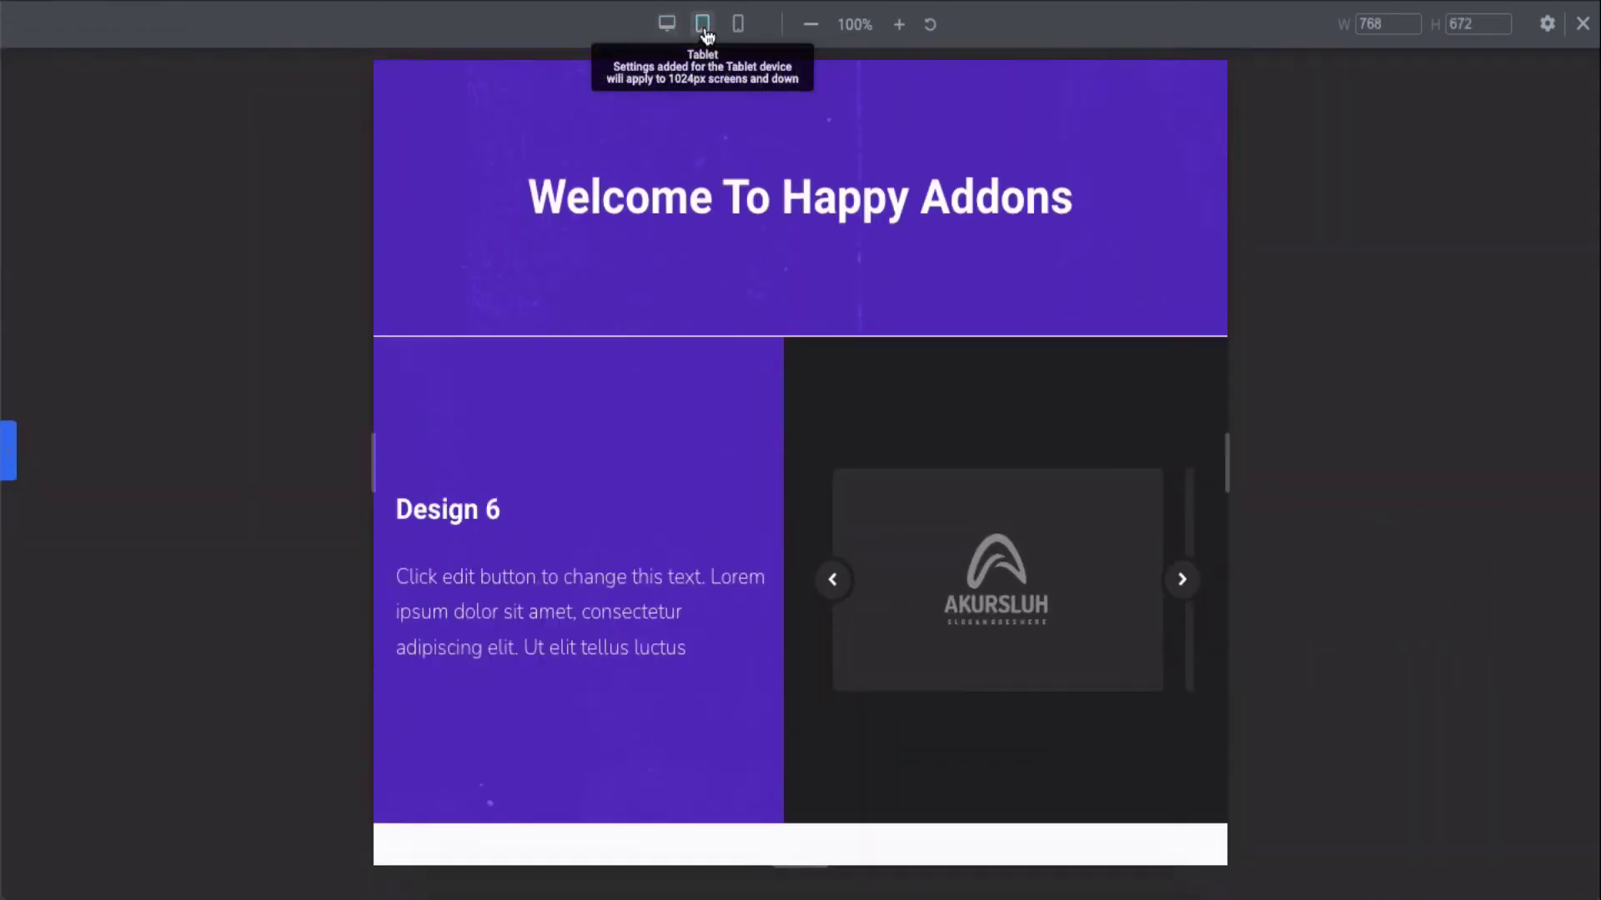
click(1182, 554)
click(1182, 553)
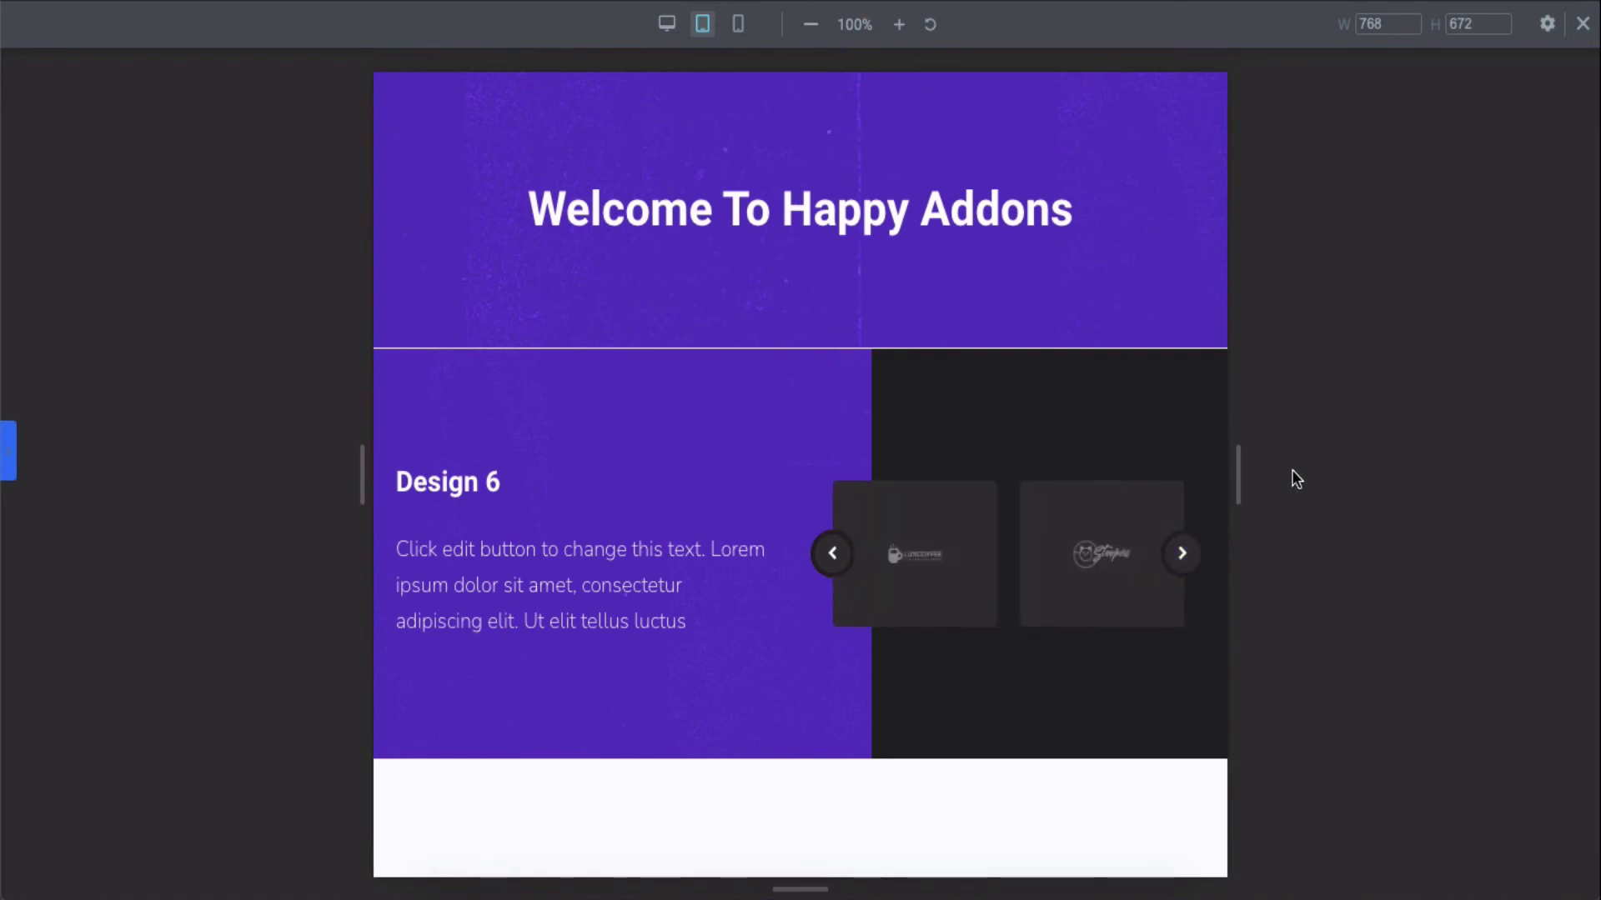
Check the carousel at mobile width by advancing it twice, then return to Desktop preview.
click(738, 24)
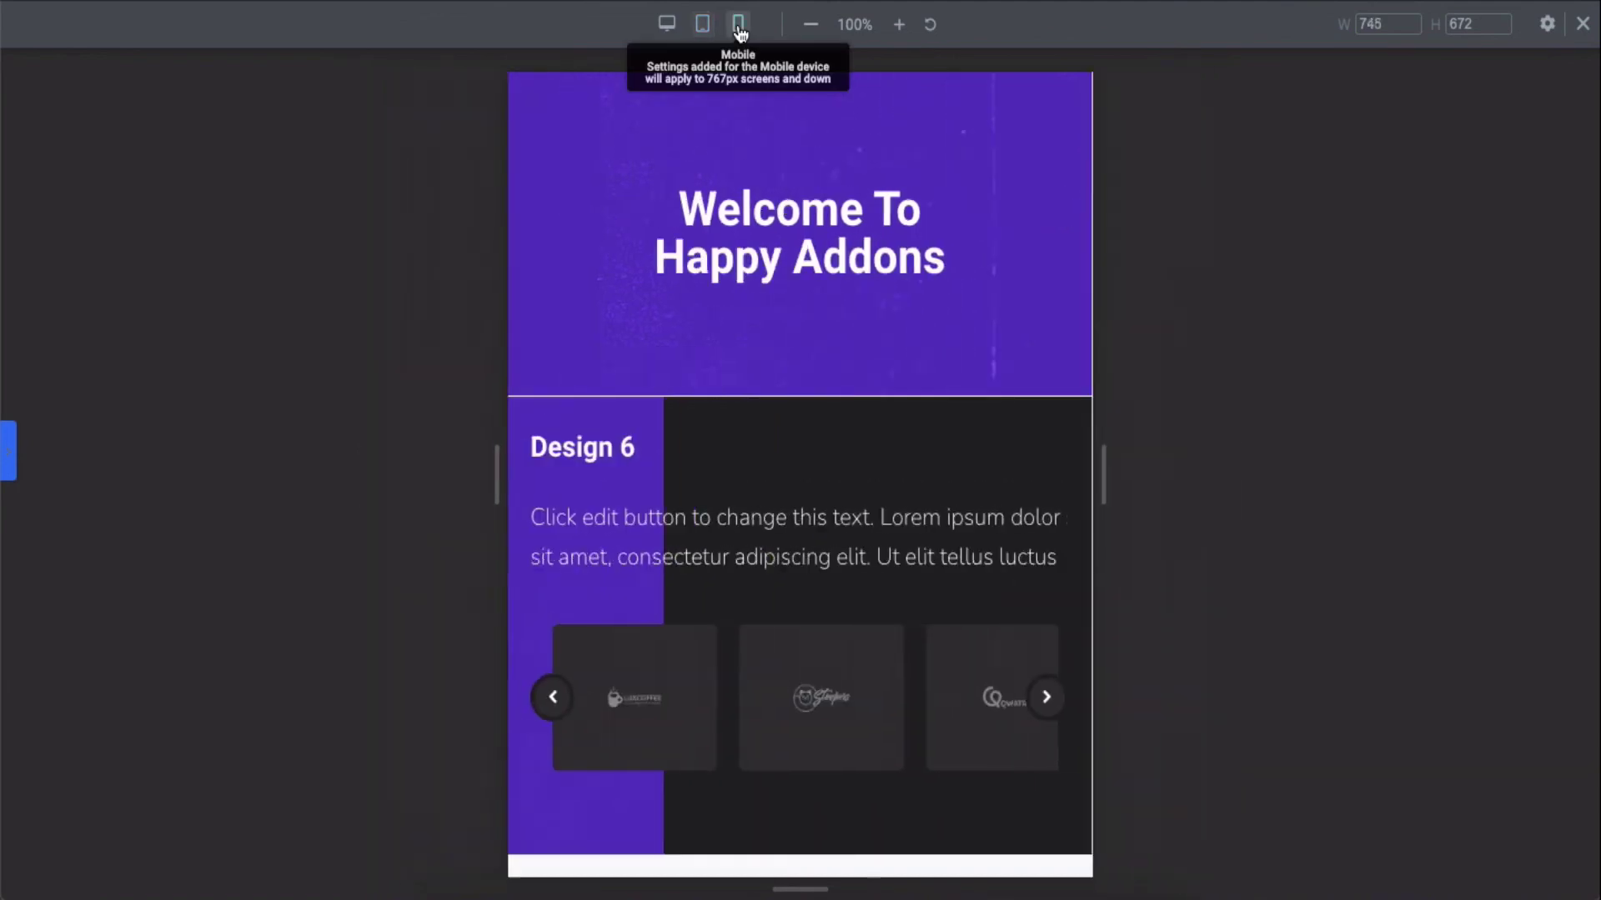
scroll(935, 640, down, 2)
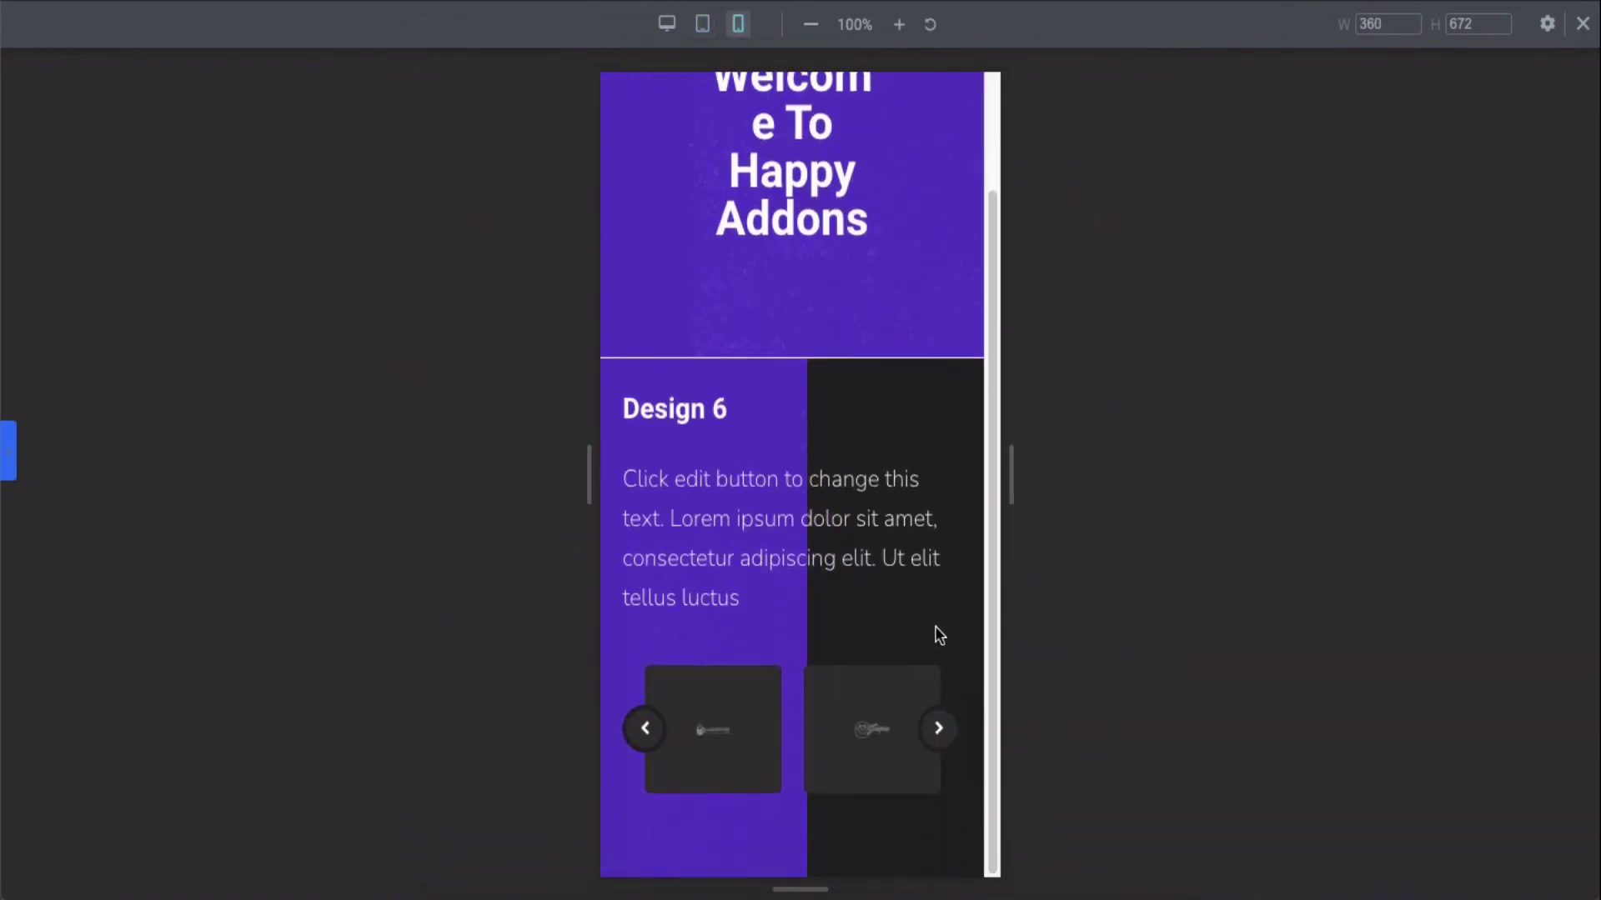
click(941, 731)
click(940, 731)
click(666, 25)
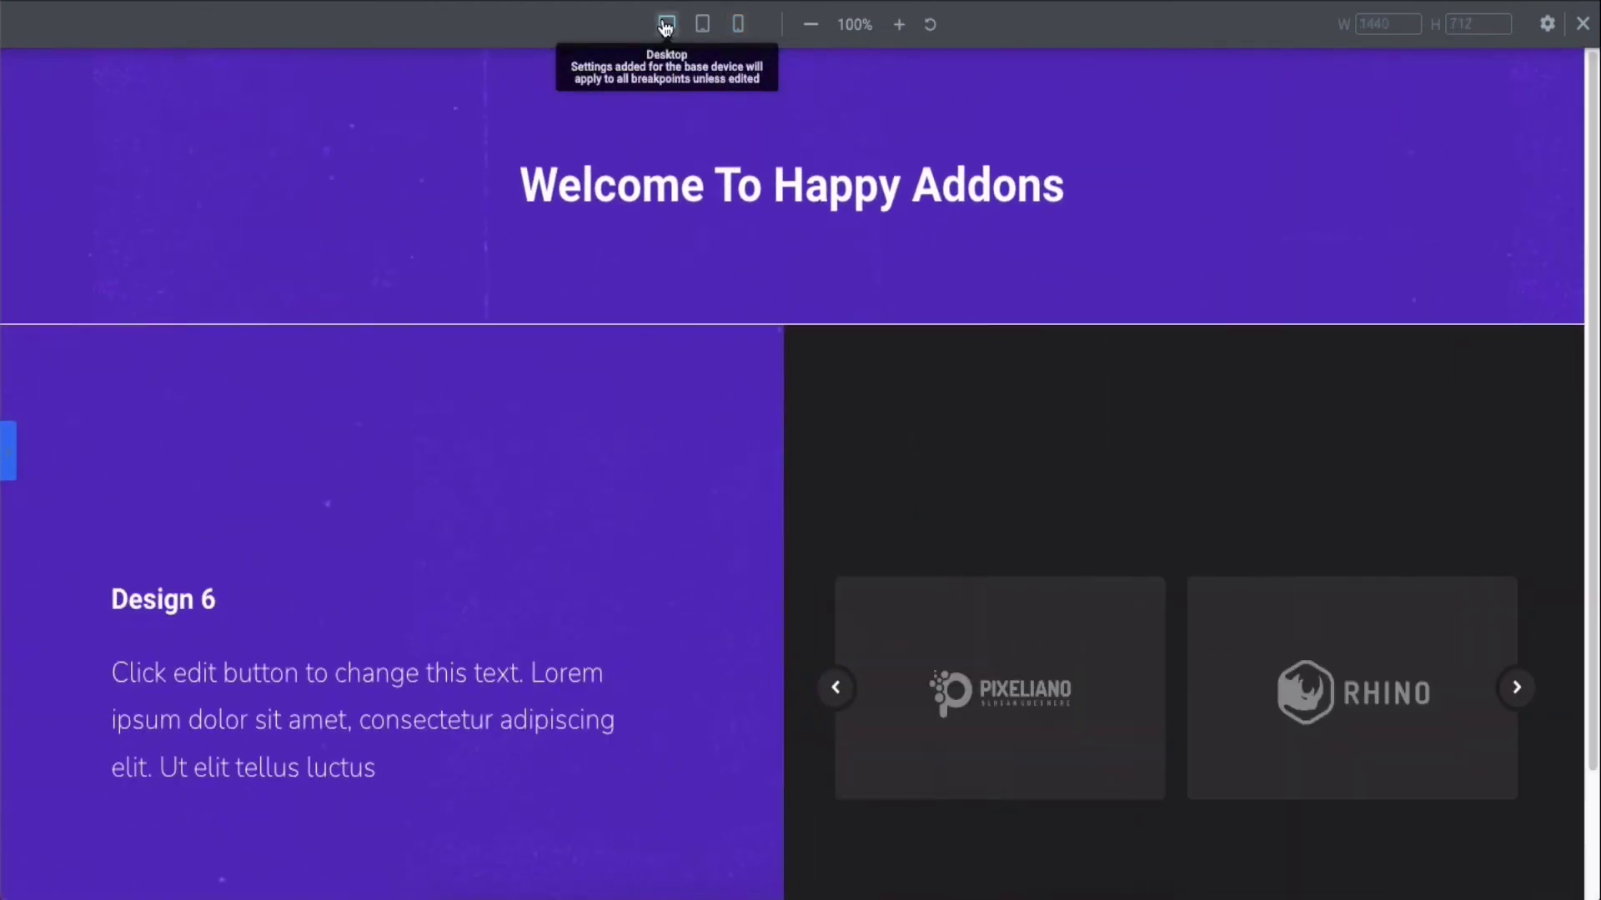